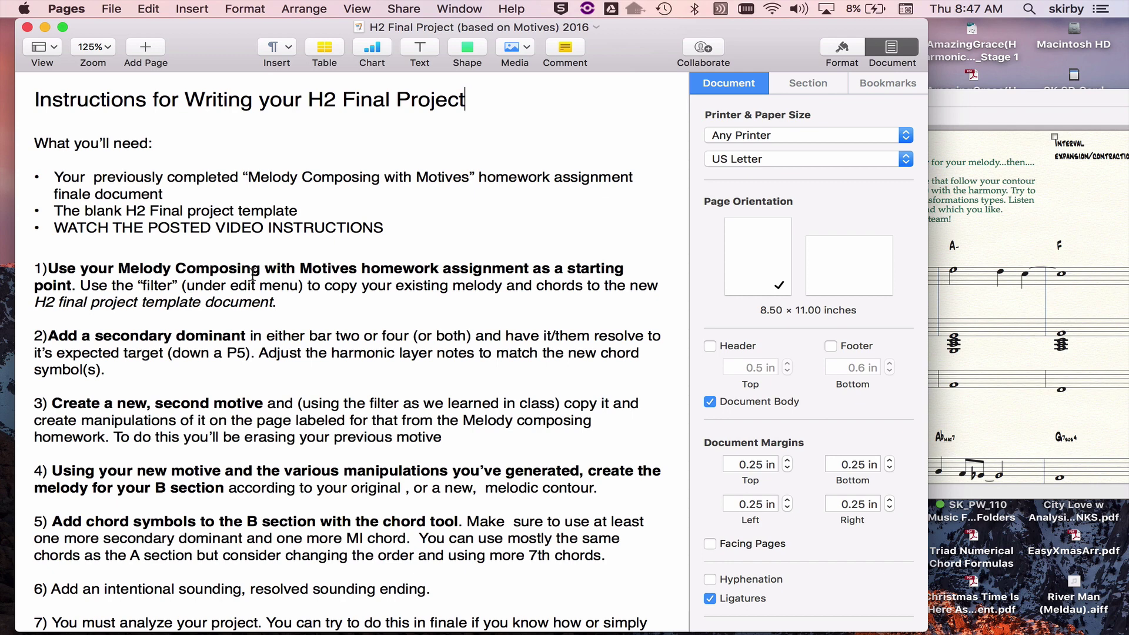
Select the words "Use the “filter”" in instruction 1 of the project document
drag(81, 286, 181, 286)
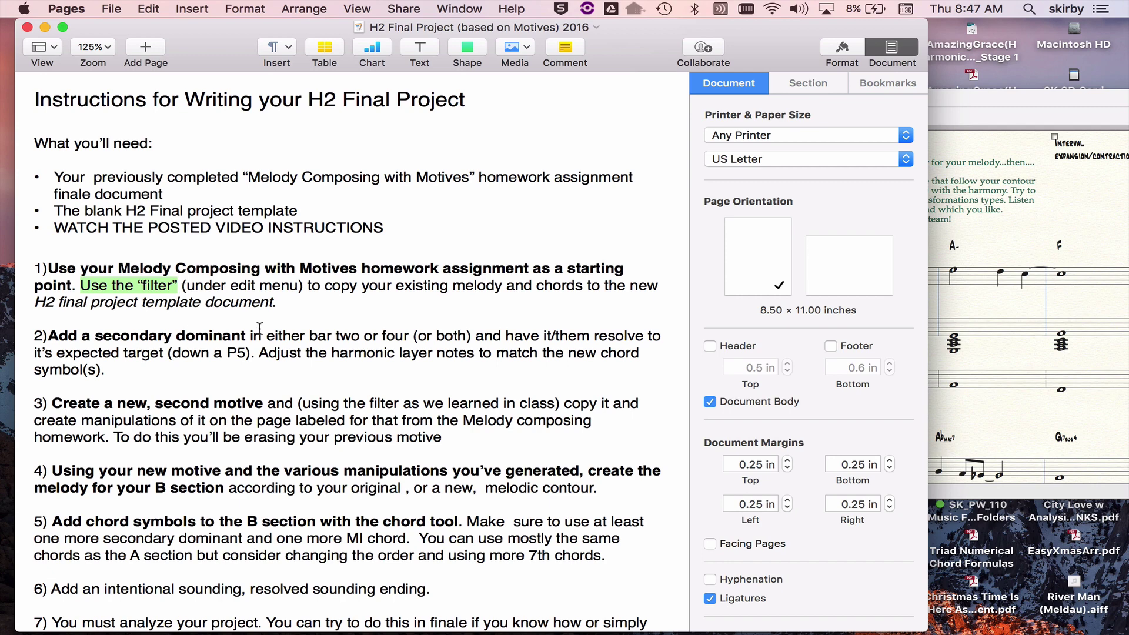
Switch to Finale and examine the motive transformations and the chord-accompanied melody in Melody Pages 122.123 Motives
click(1044, 338)
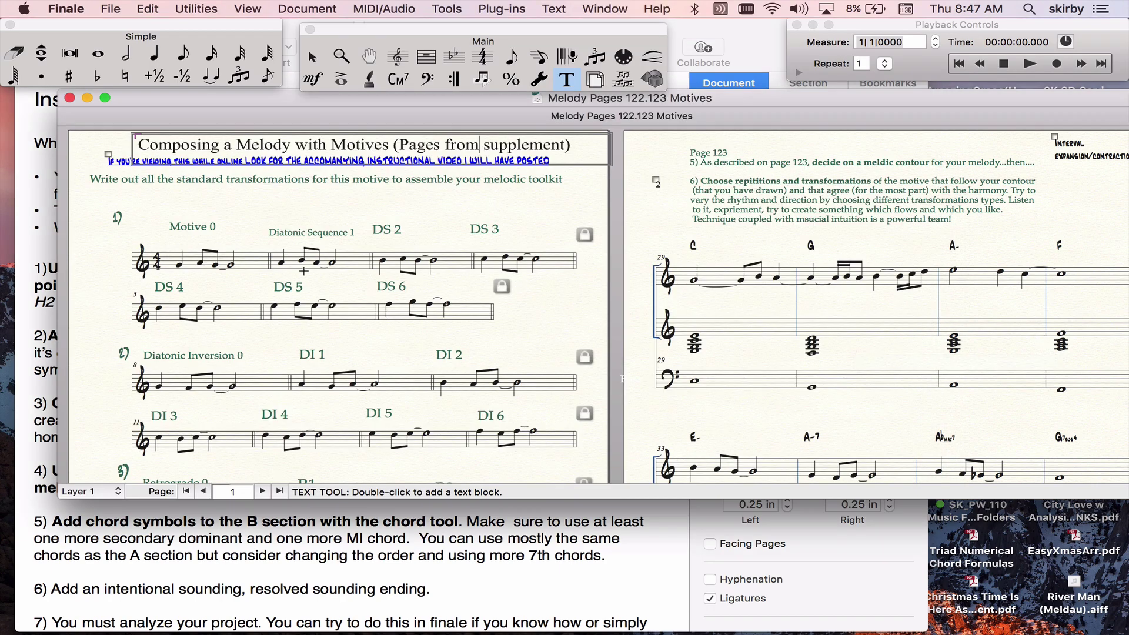
scroll(247, 257, down, 5)
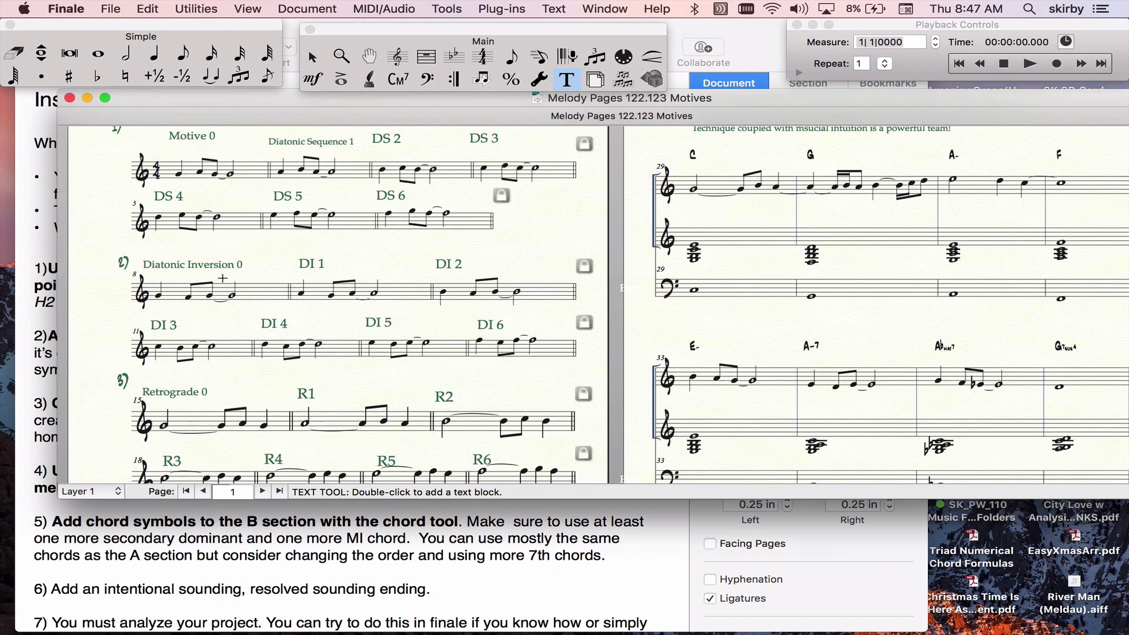
scroll(228, 310, down, 4)
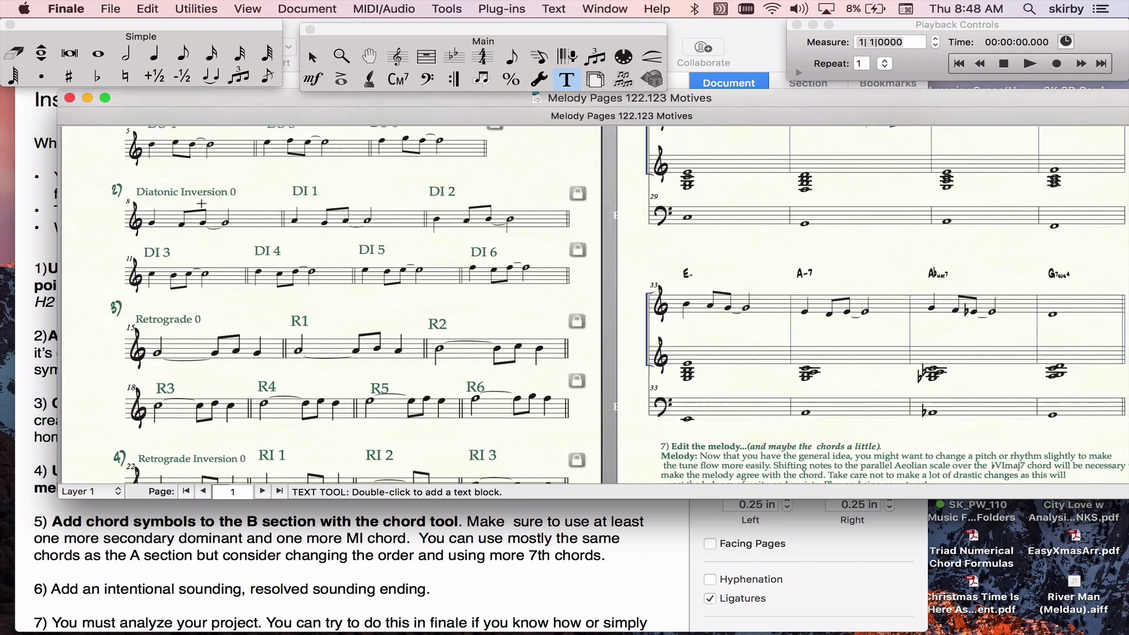
scroll(248, 263, down, 3)
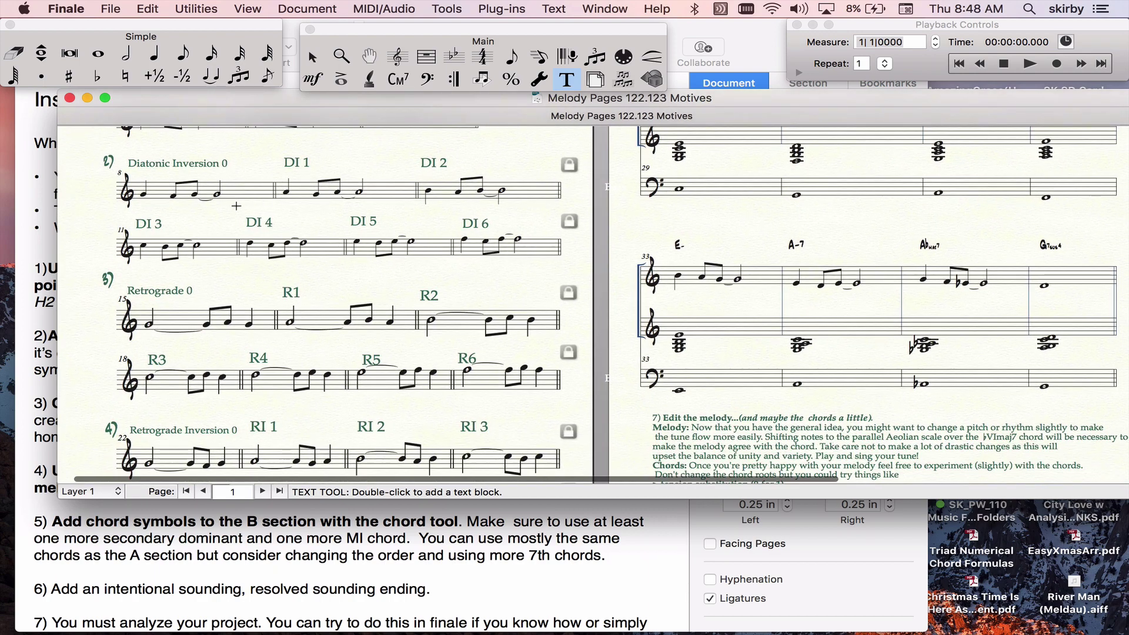
scroll(220, 224, down, 5)
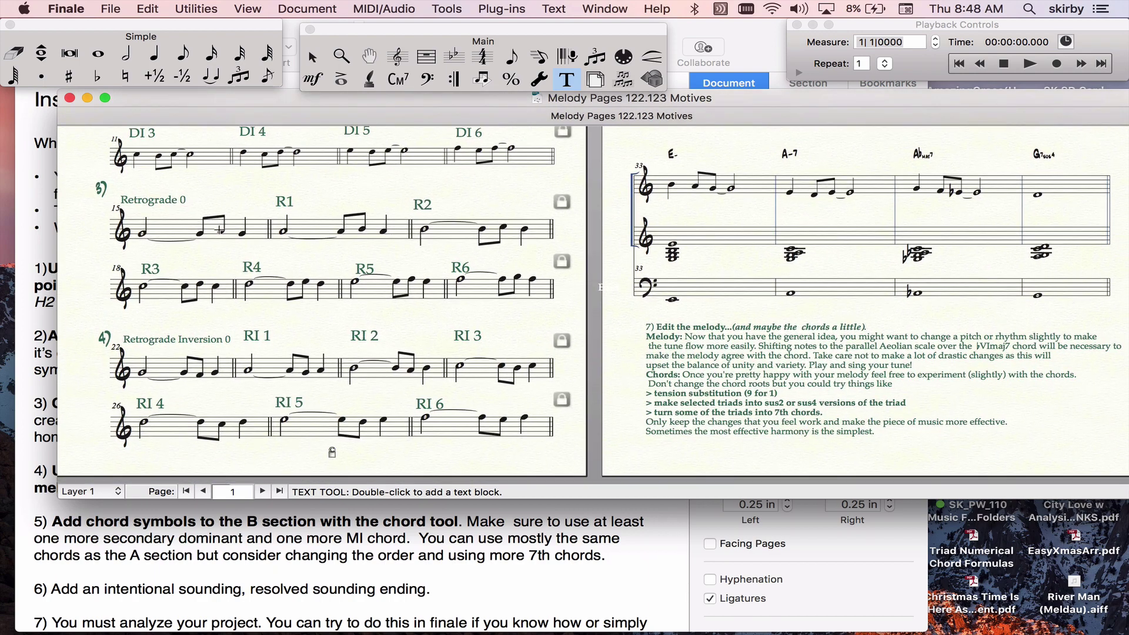
scroll(236, 346, up, 10)
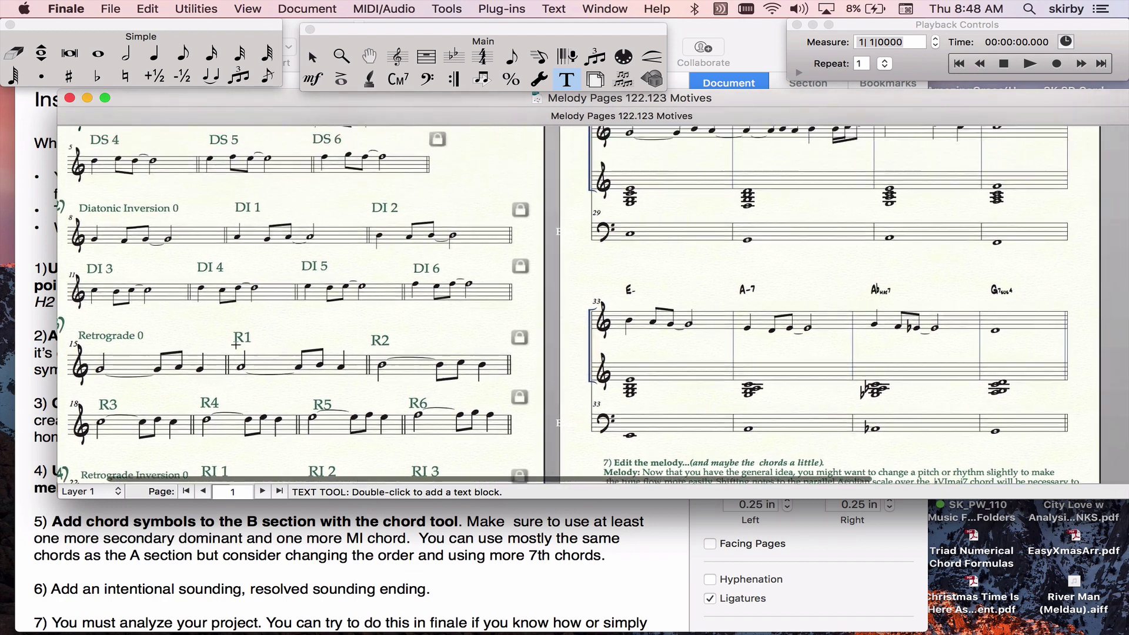
scroll(373, 321, up, 1)
scroll(704, 210, down, 2)
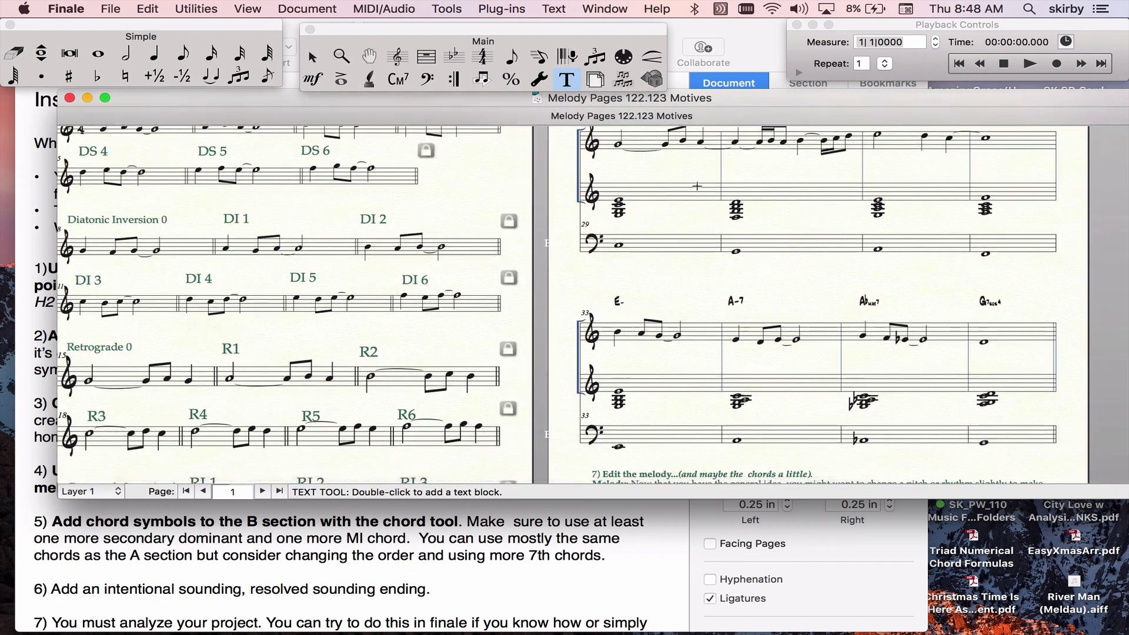
scroll(683, 157, up, 1)
scroll(682, 158, up, 2)
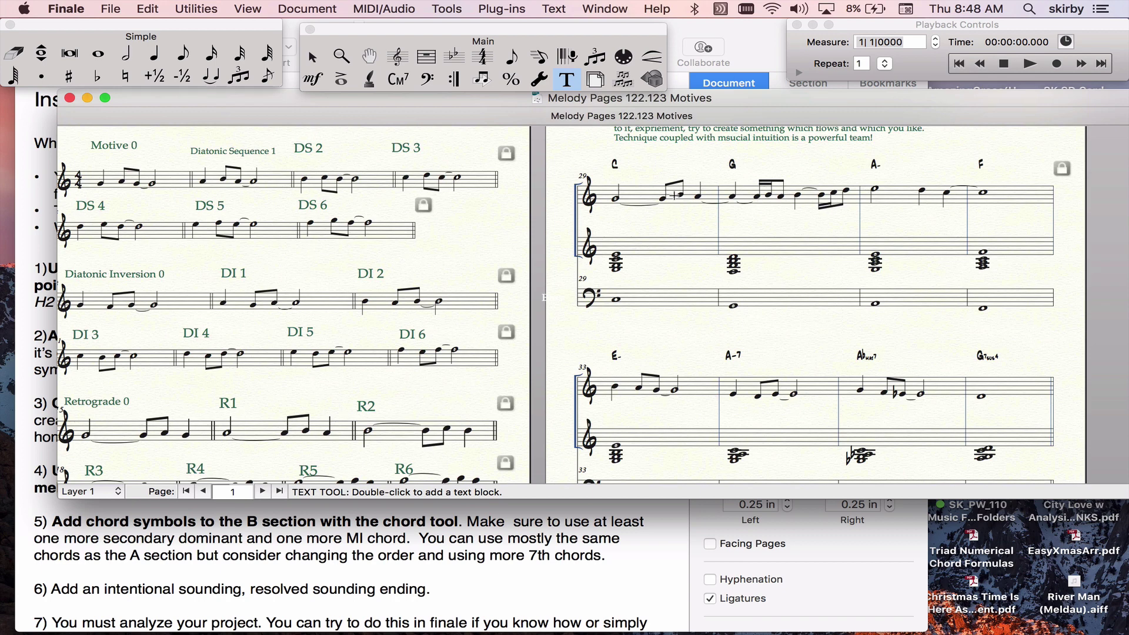
scroll(469, 277, down, 8)
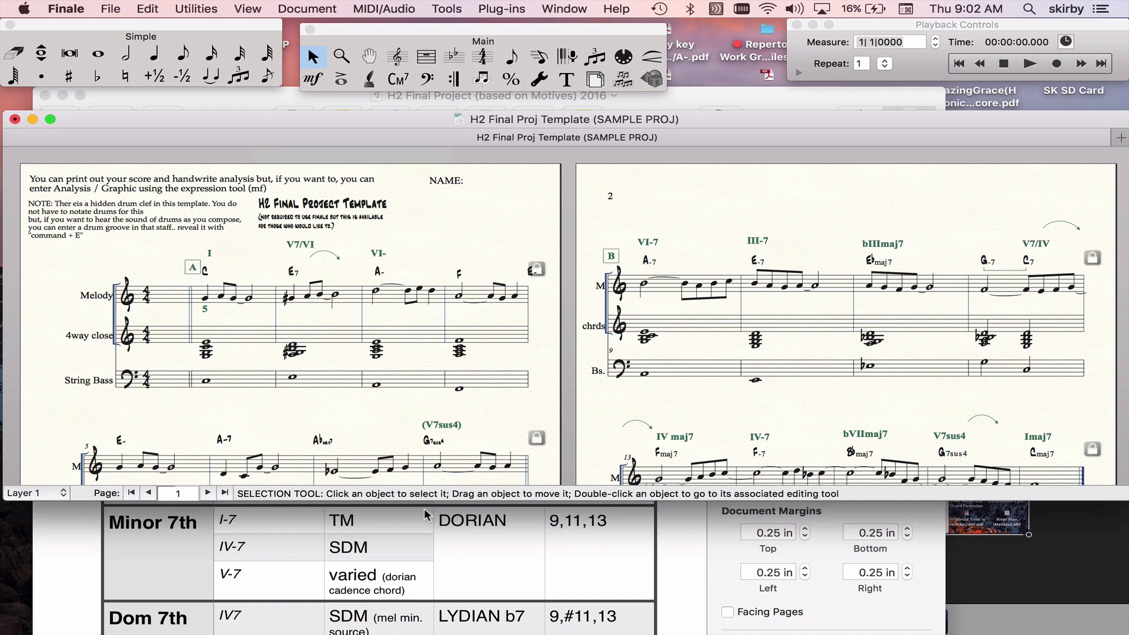
Check the Melody staff's playback device options and the Audio Units or MIDI playback mode, and close ScoreManager
drag(419, 502, 419, 608)
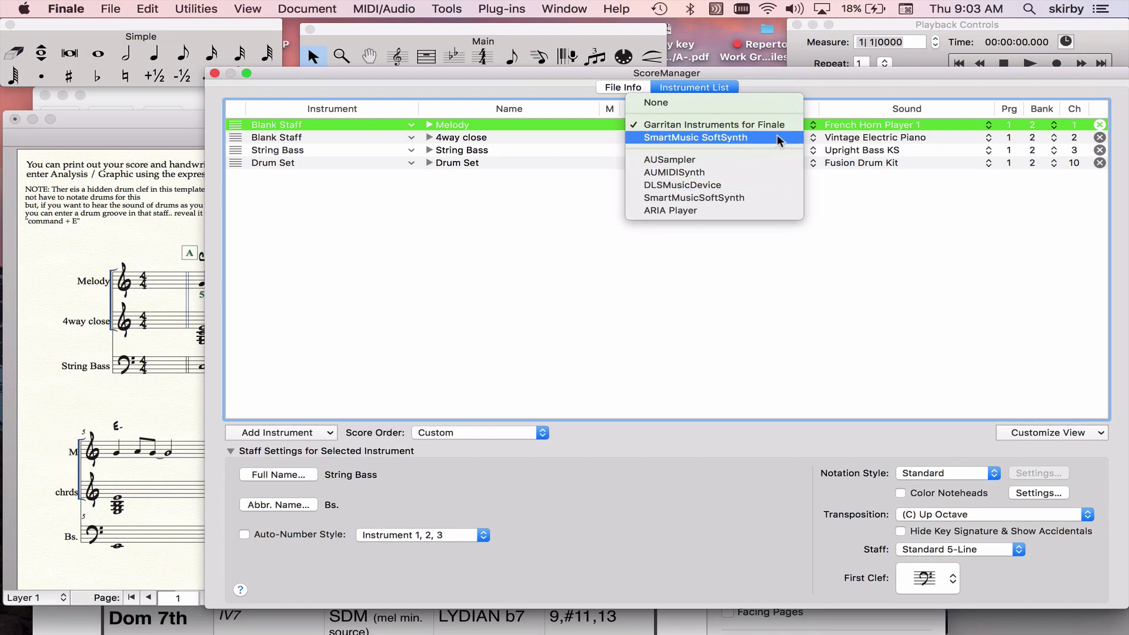
click(690, 198)
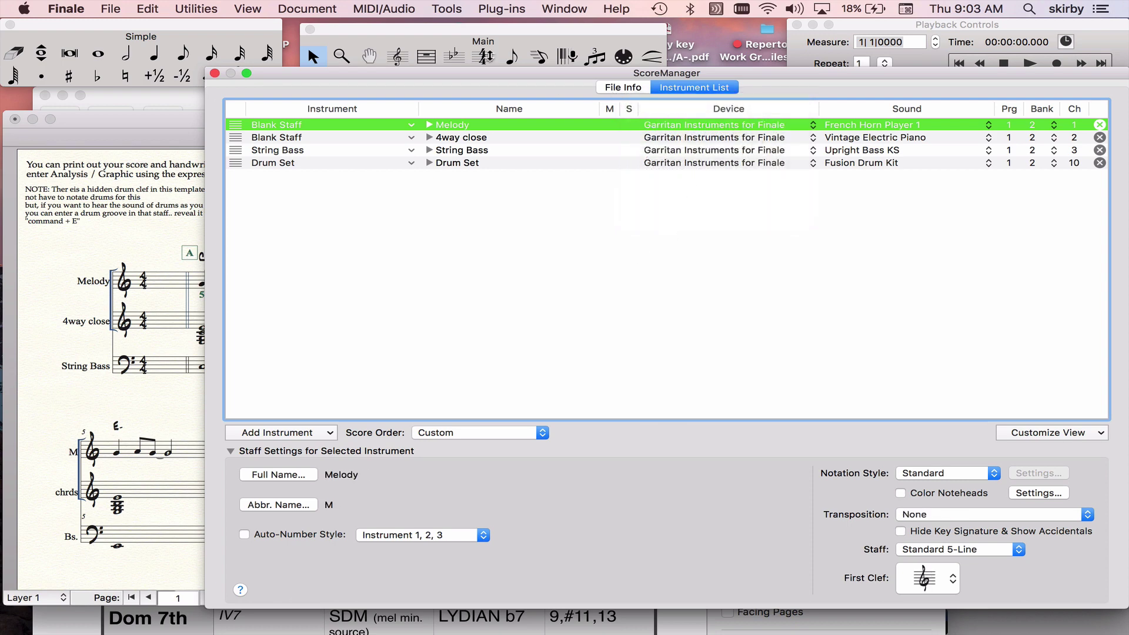
click(384, 9)
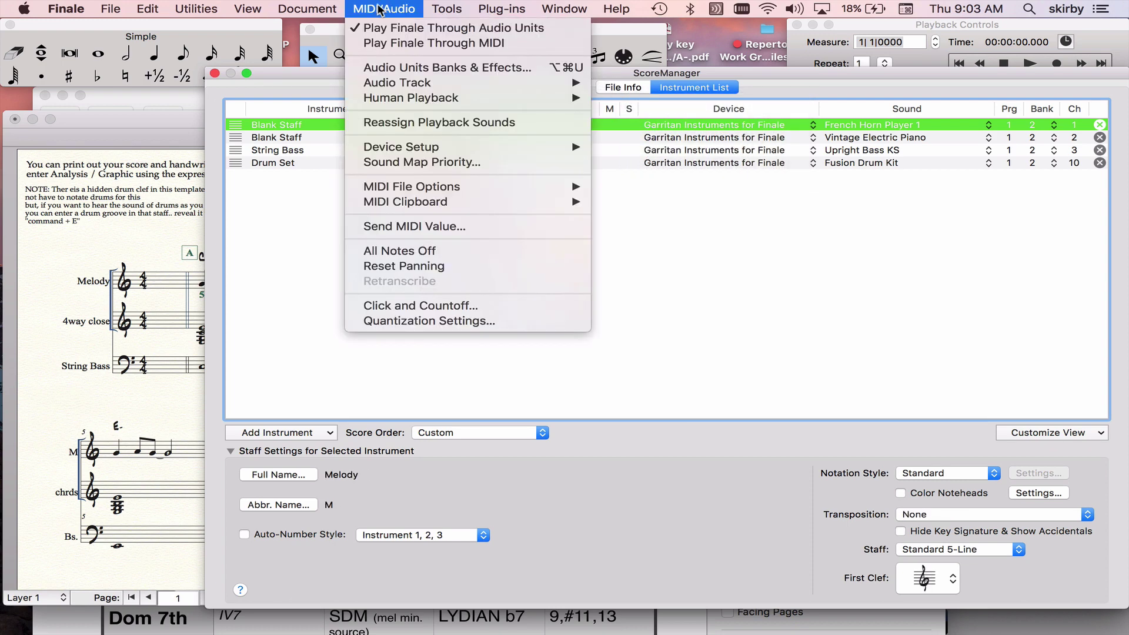
click(386, 45)
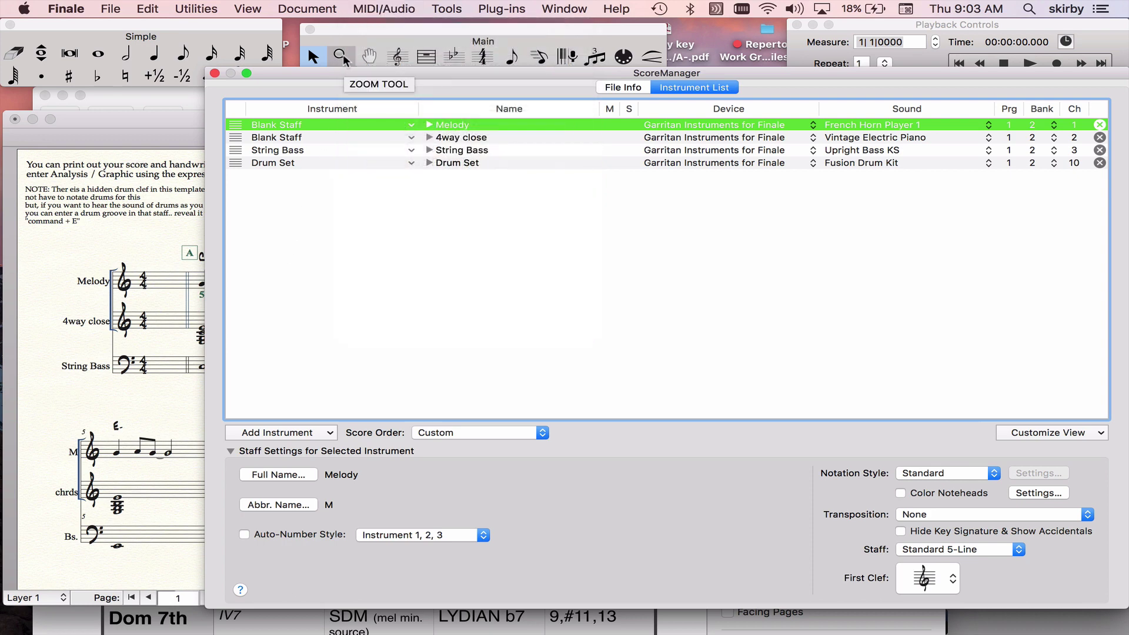
drag(327, 70, 361, 68)
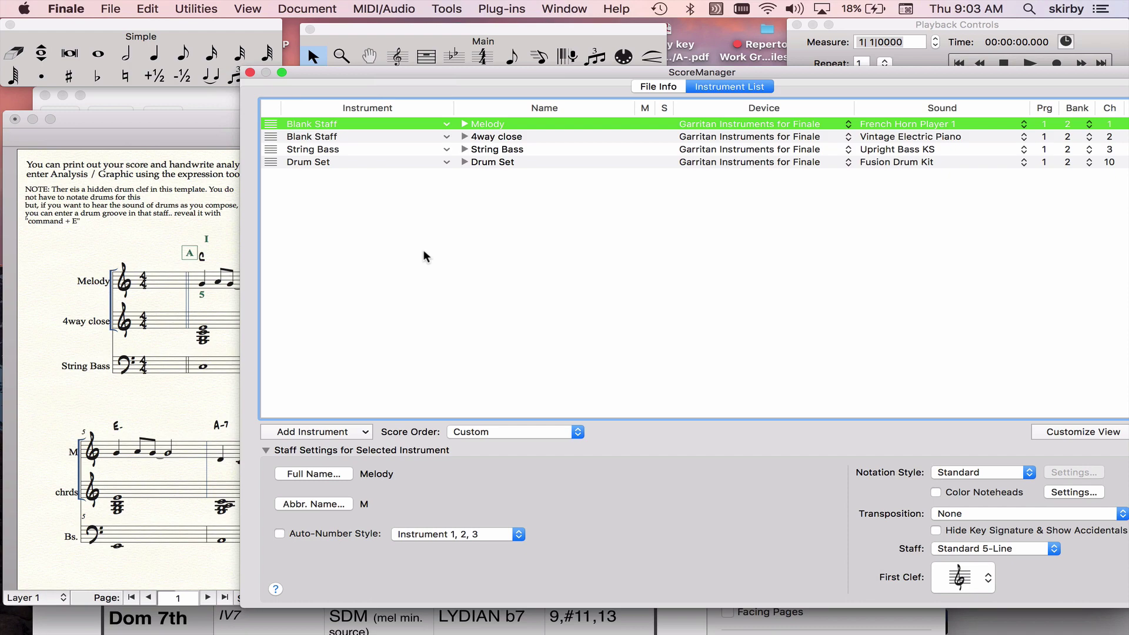
click(250, 73)
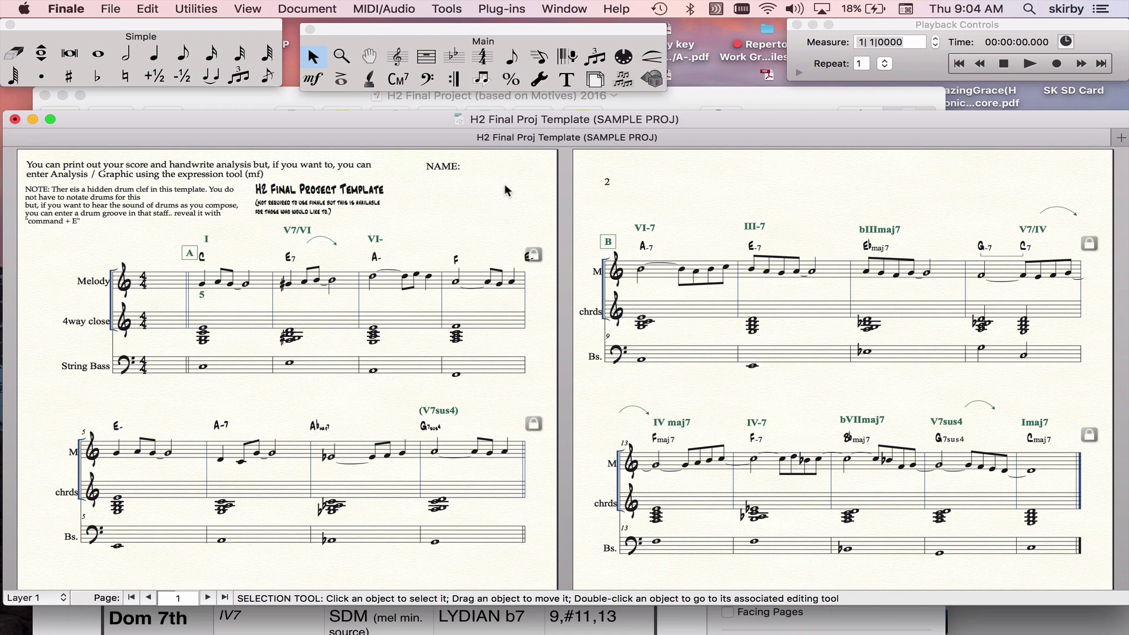
click(396, 13)
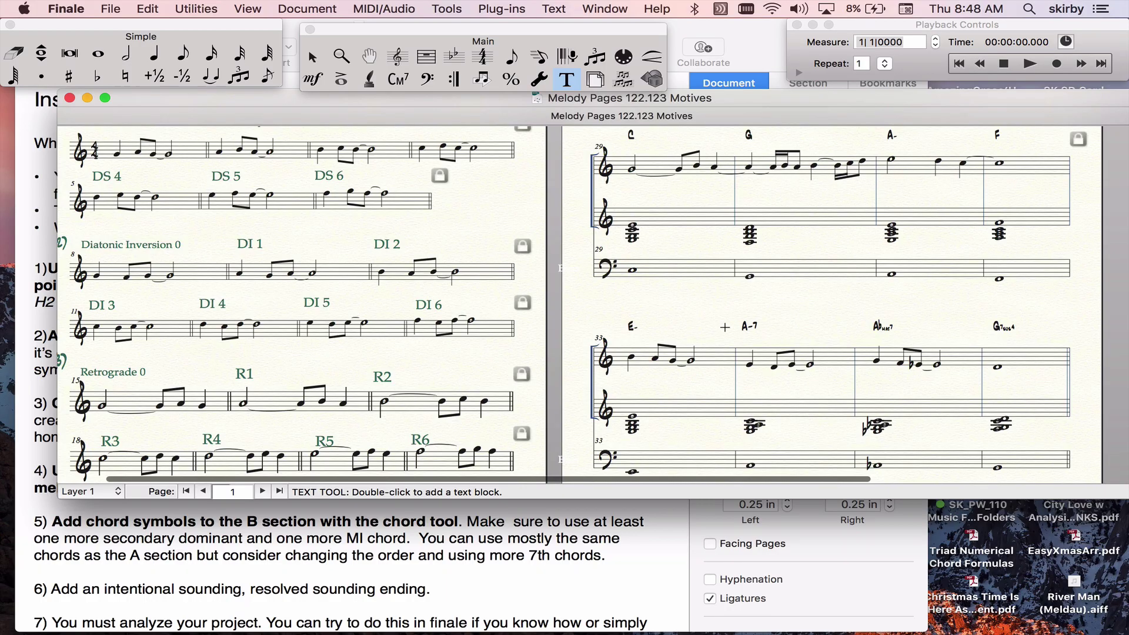
Review the melody and chords from measure 29 of the Melody Pages document alongside the written project instructions
scroll(707, 376, down, 2)
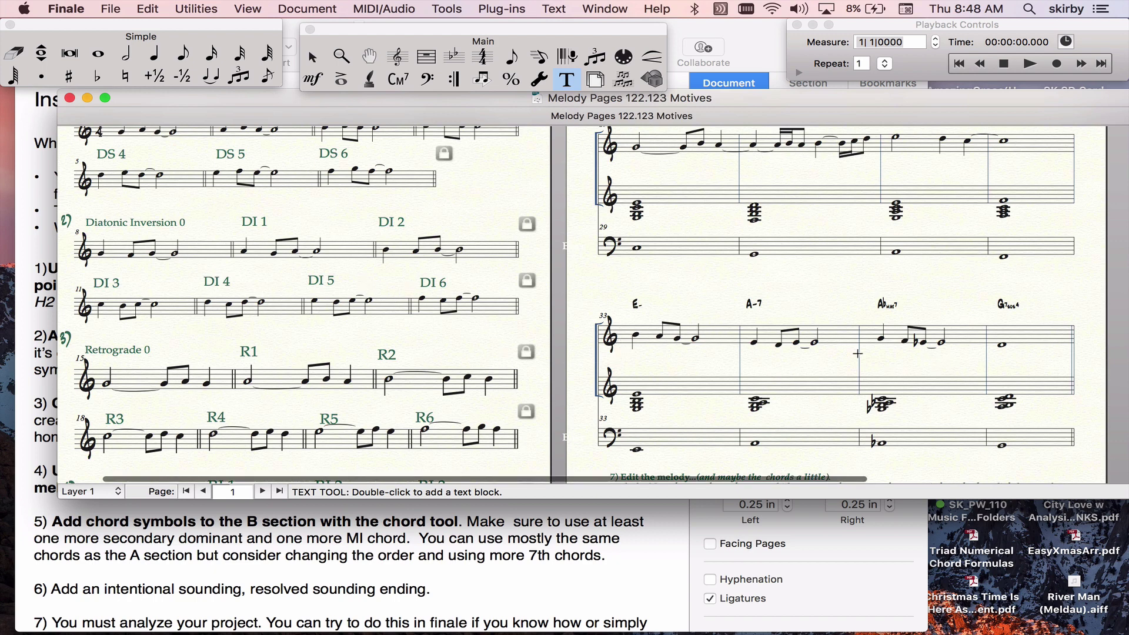
scroll(858, 354, up, 3)
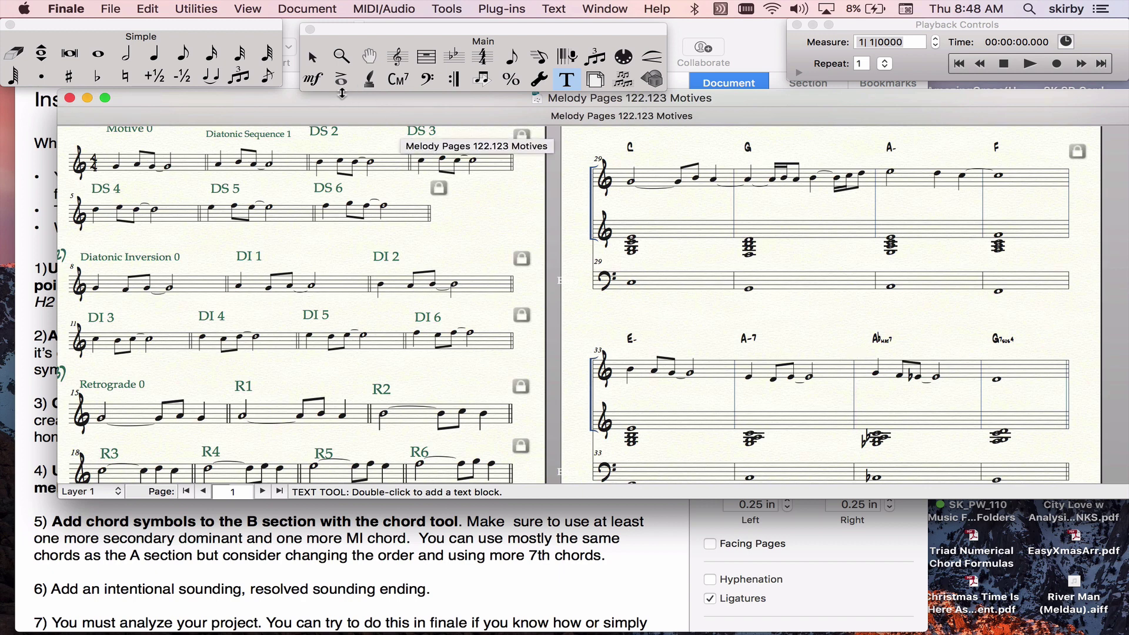
drag(315, 100, 798, 103)
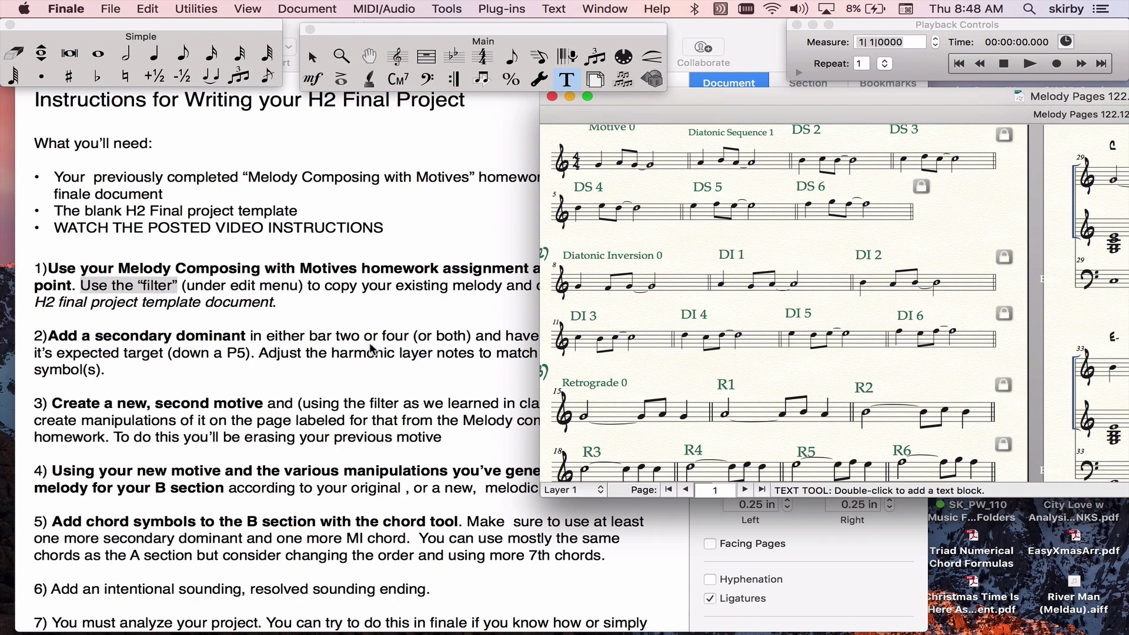
drag(740, 100, 200, 123)
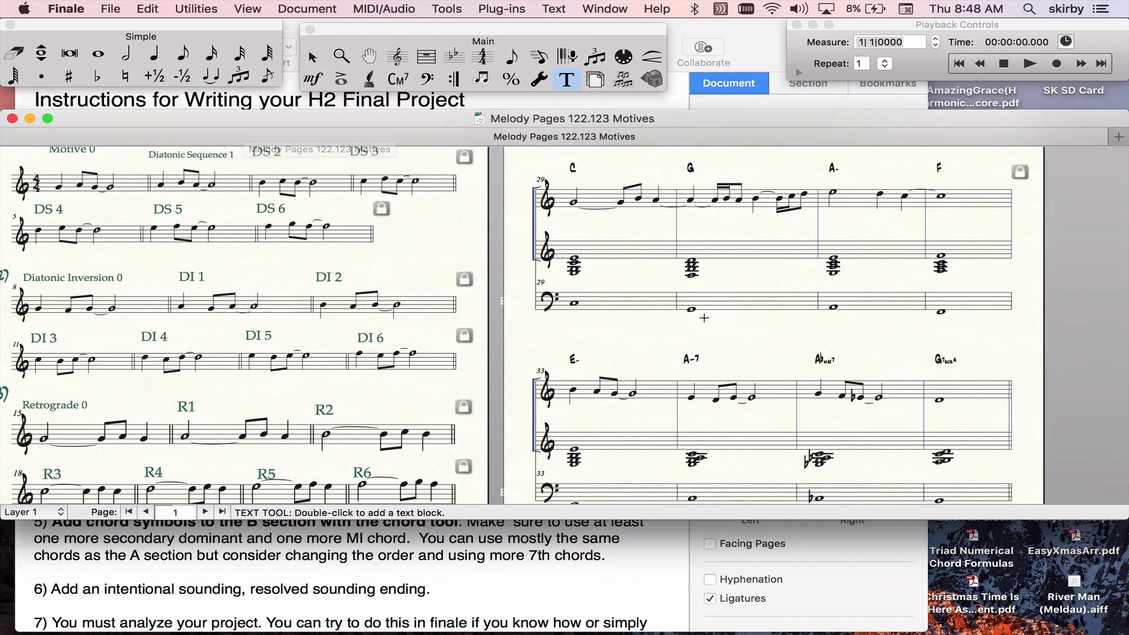
scroll(695, 349, up, 3)
scroll(695, 349, down, 2)
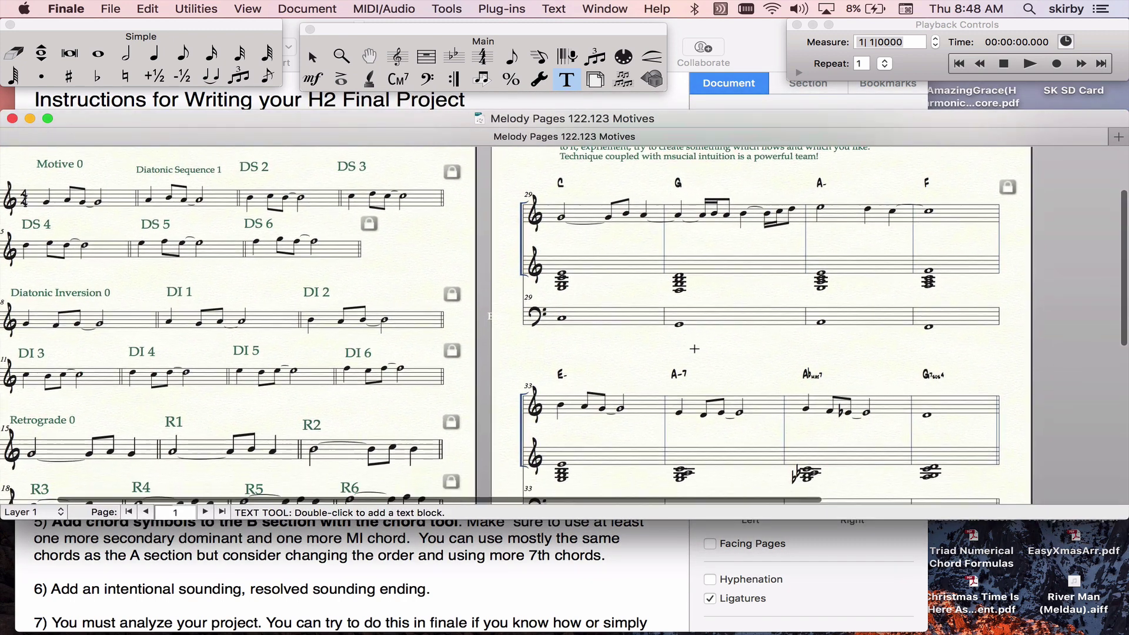
scroll(694, 349, up, 1)
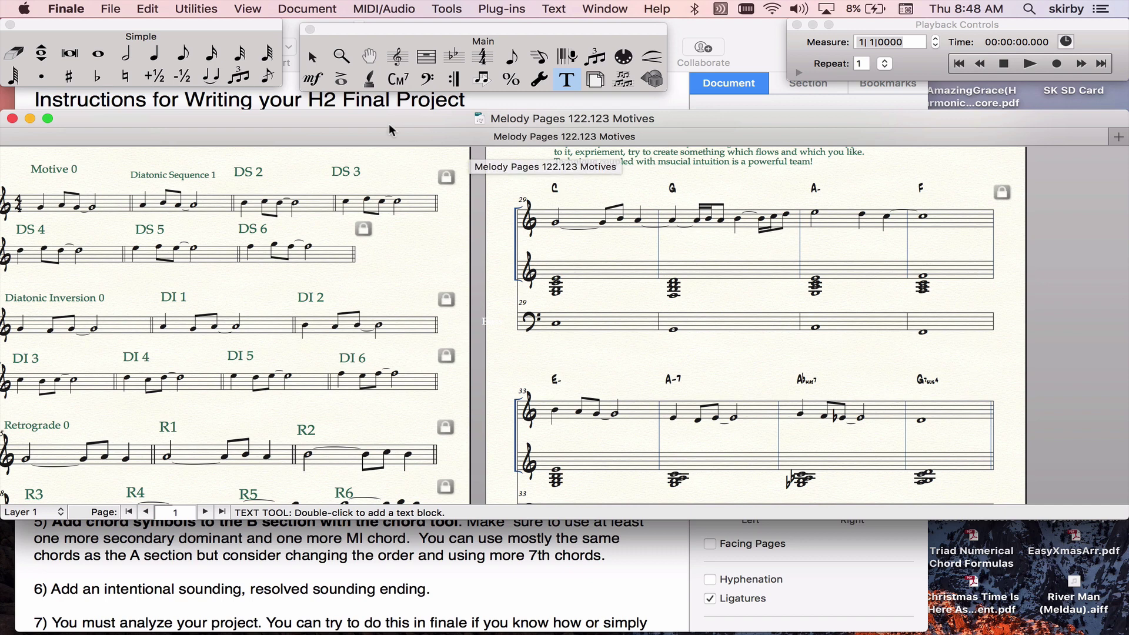
Move the Melody Pages window aside to uncover the desktop files and select the Harmony 2 Final Project PDF
mouse_move(377, 120)
mouse_down()
mouse_move(683, 35)
mouse_move(449, 96)
mouse_move(374, 99)
mouse_up()
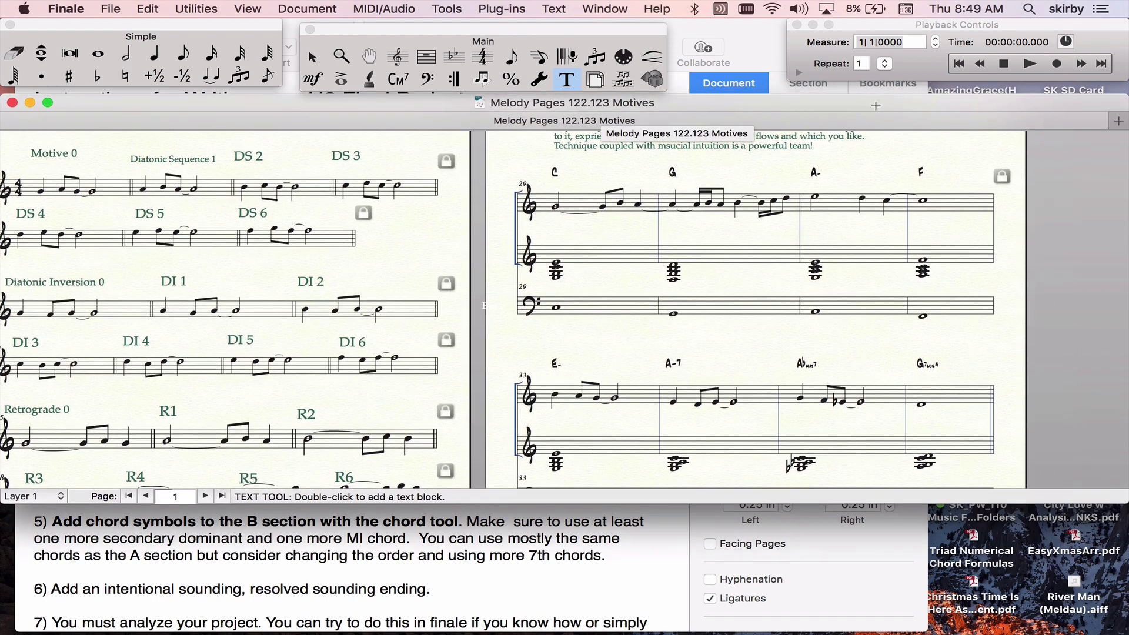
drag(1055, 96, 999, 101)
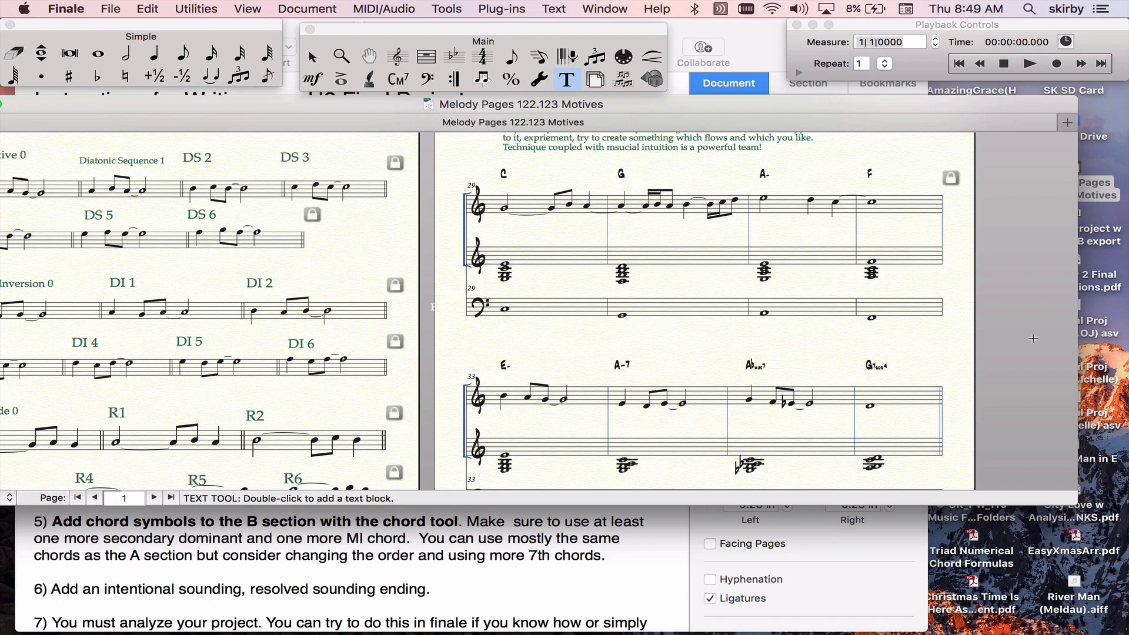
drag(1025, 97, 844, 81)
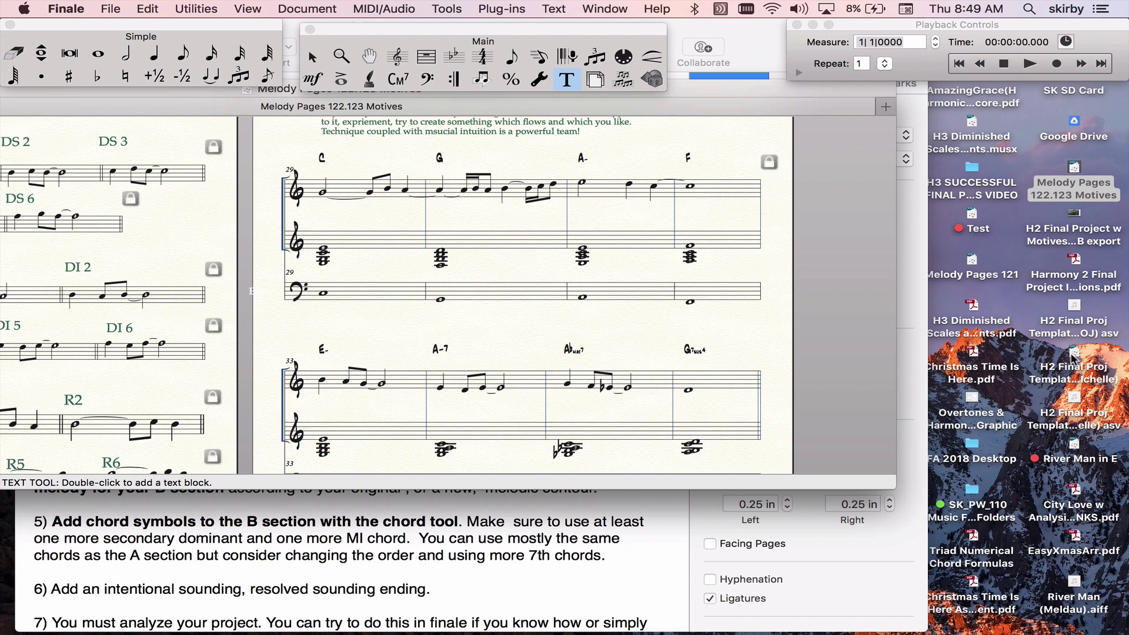
click(1076, 286)
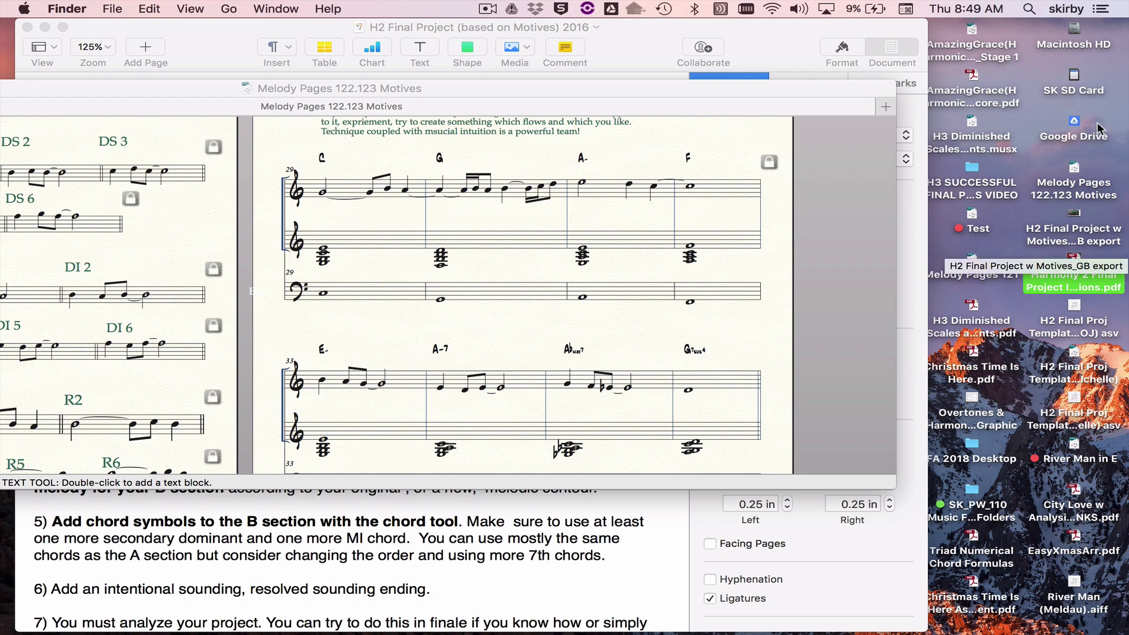
Open the recent file H2 Final Proj Template (SAMPLE PROJ) in Finale and place its window beside the Melody Pages document
click(445, 428)
click(122, 10)
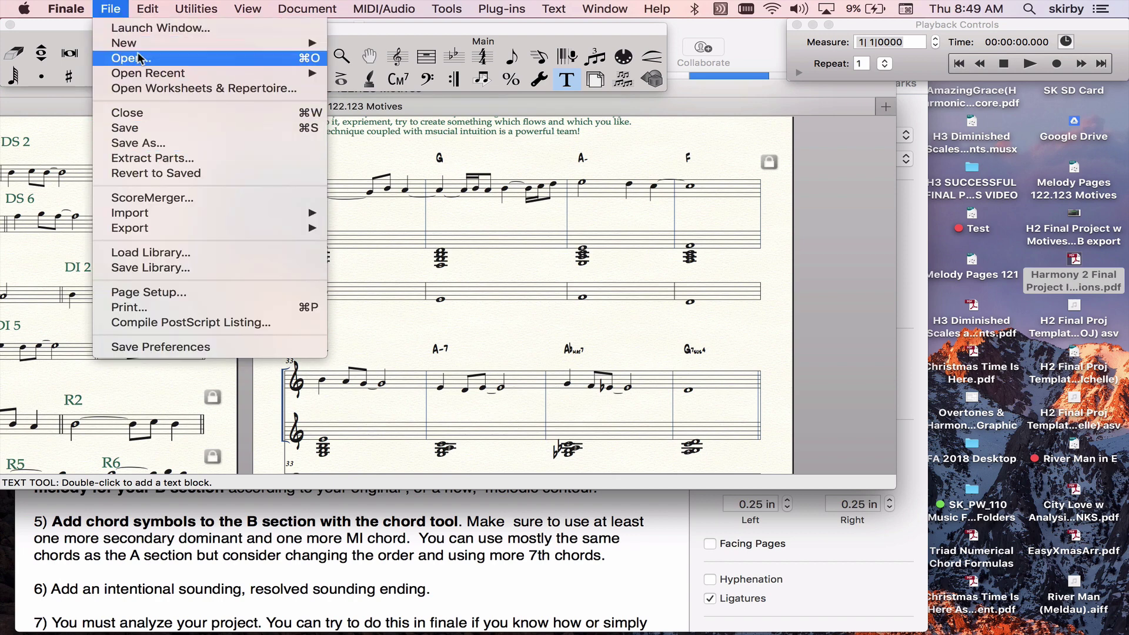
mouse_move(154, 78)
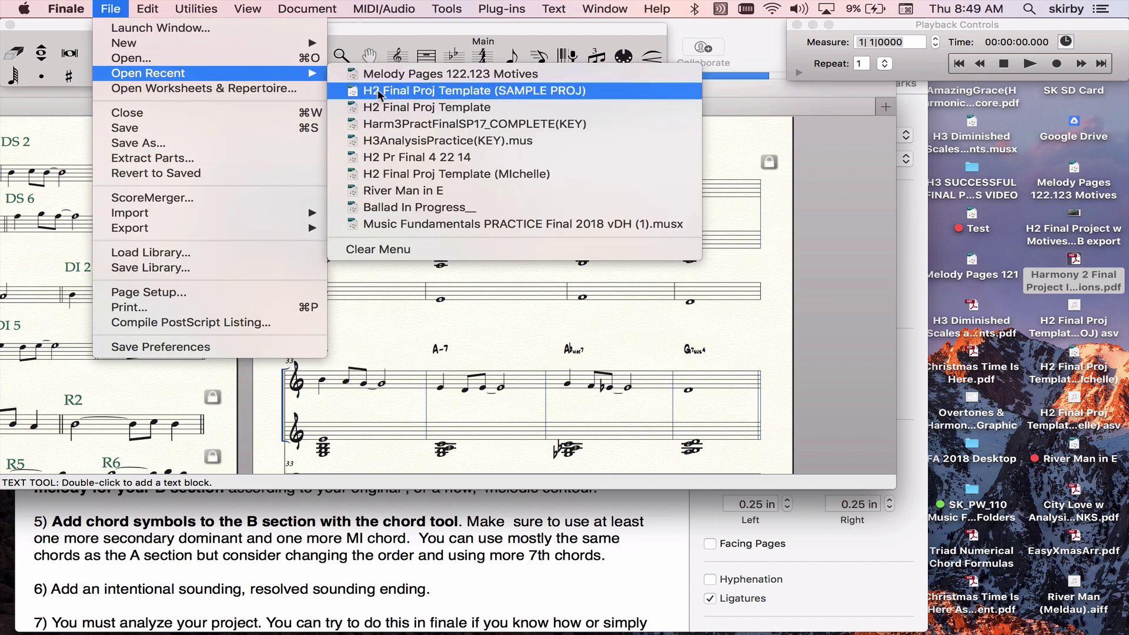
click(471, 244)
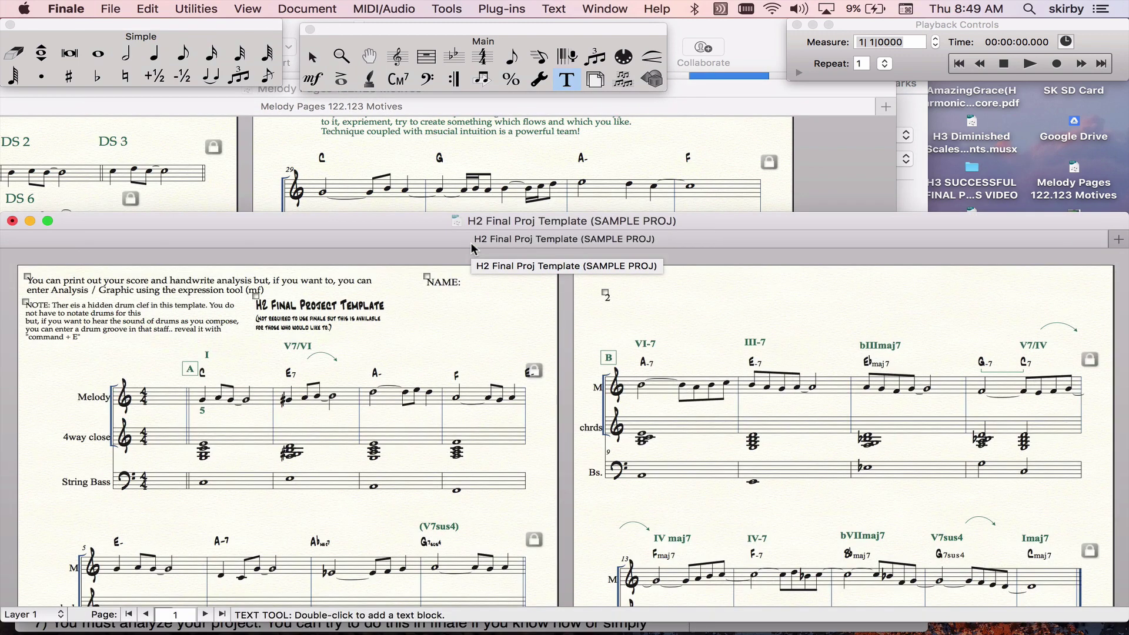
double_click(386, 220)
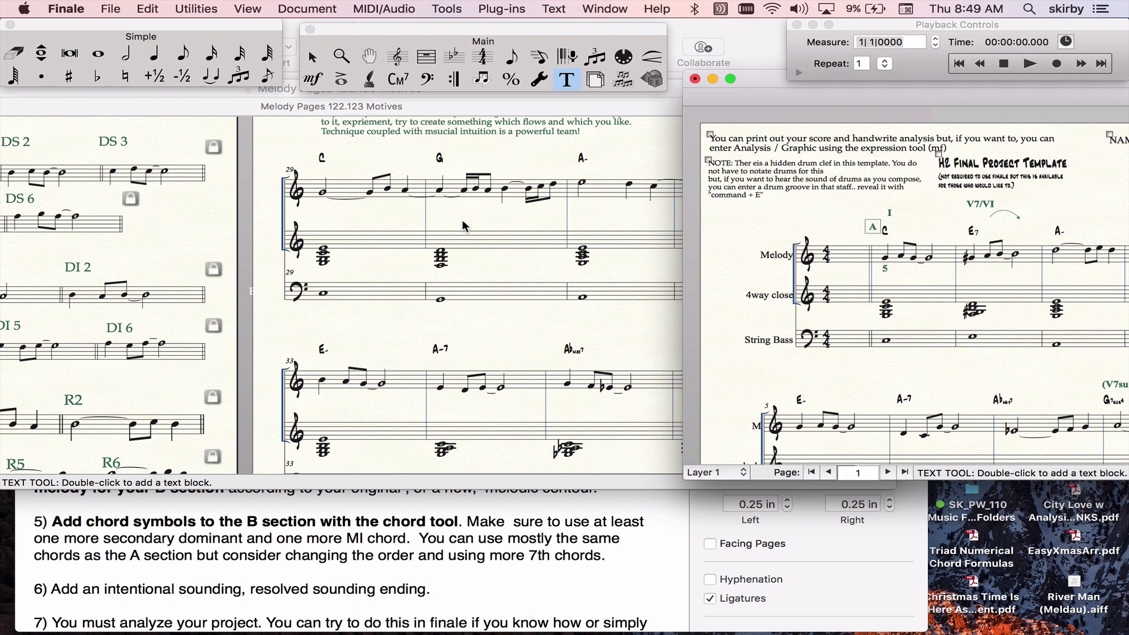
click(489, 236)
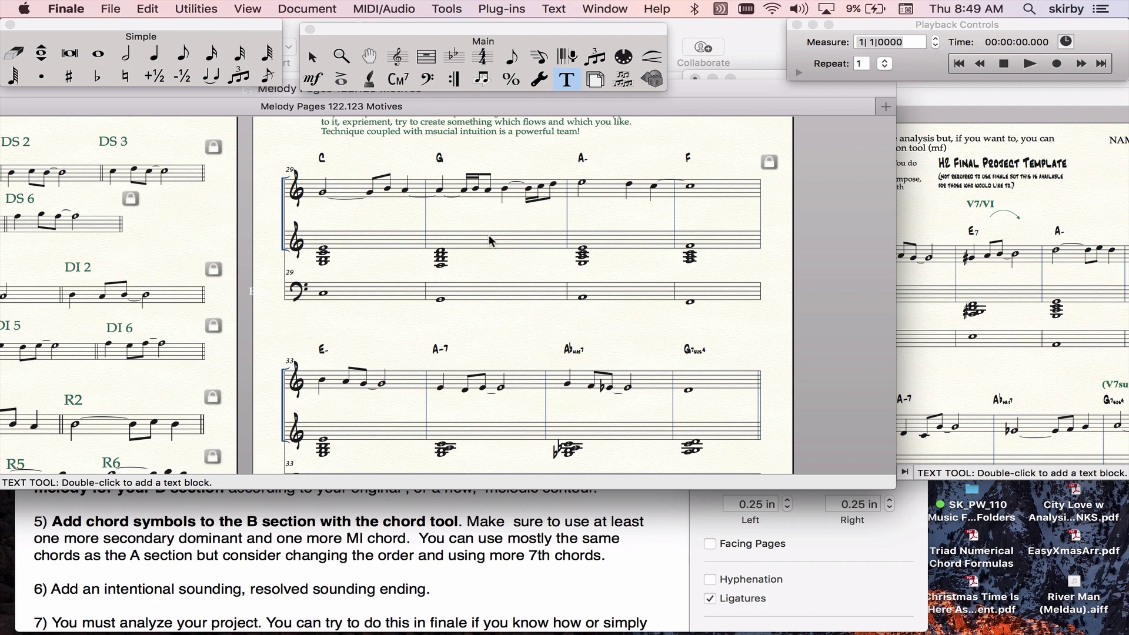
key(super+shift+p)
click(641, 355)
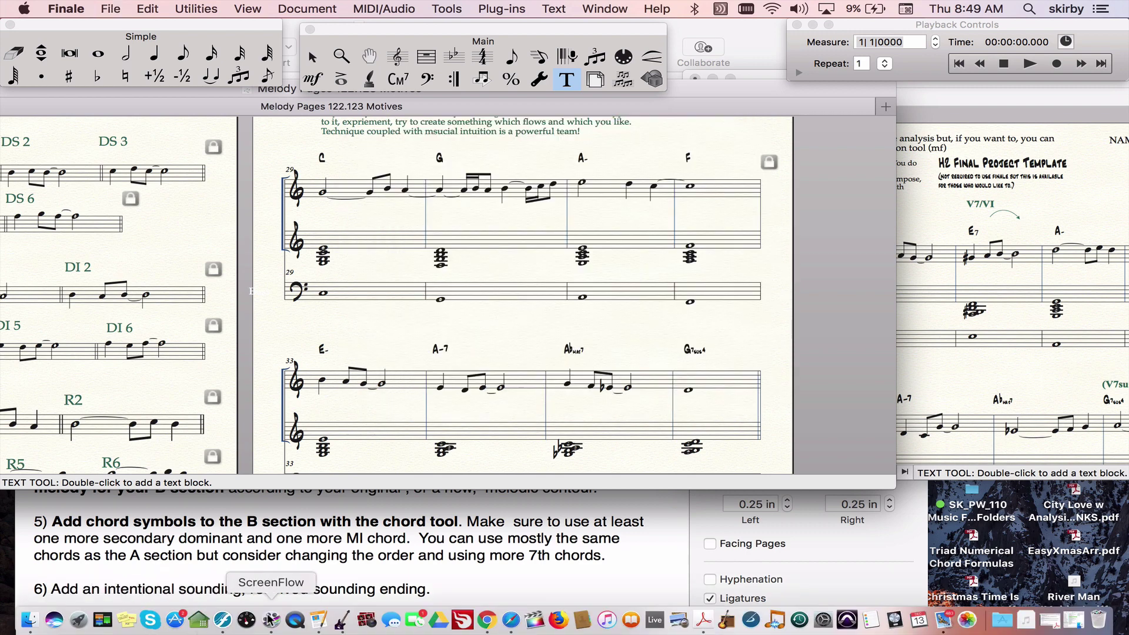
click(270, 621)
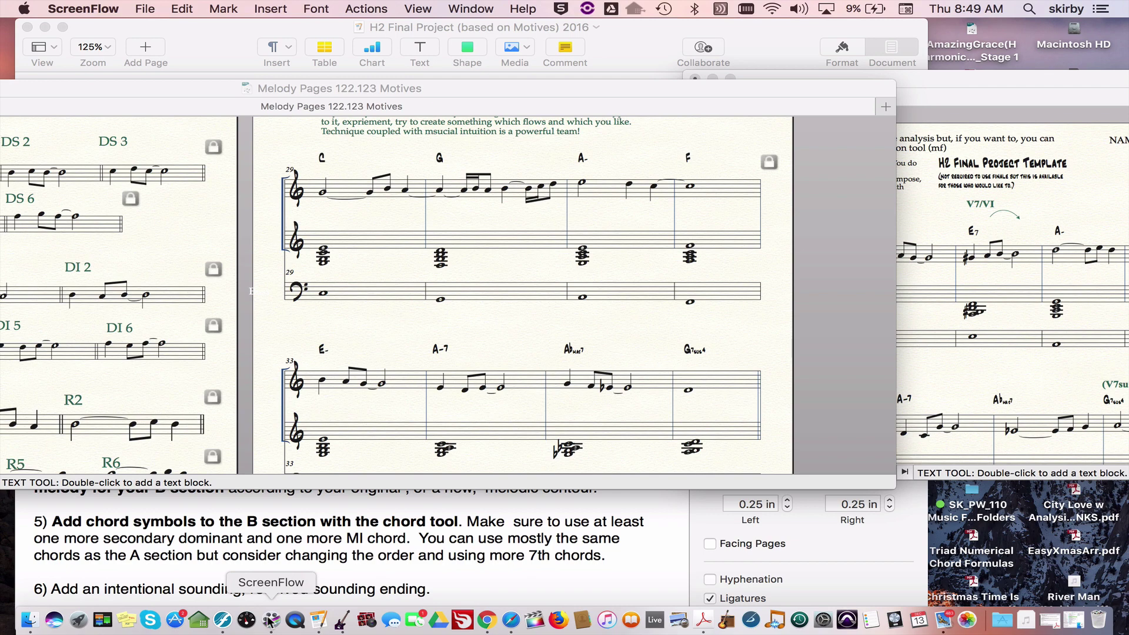
click(582, 205)
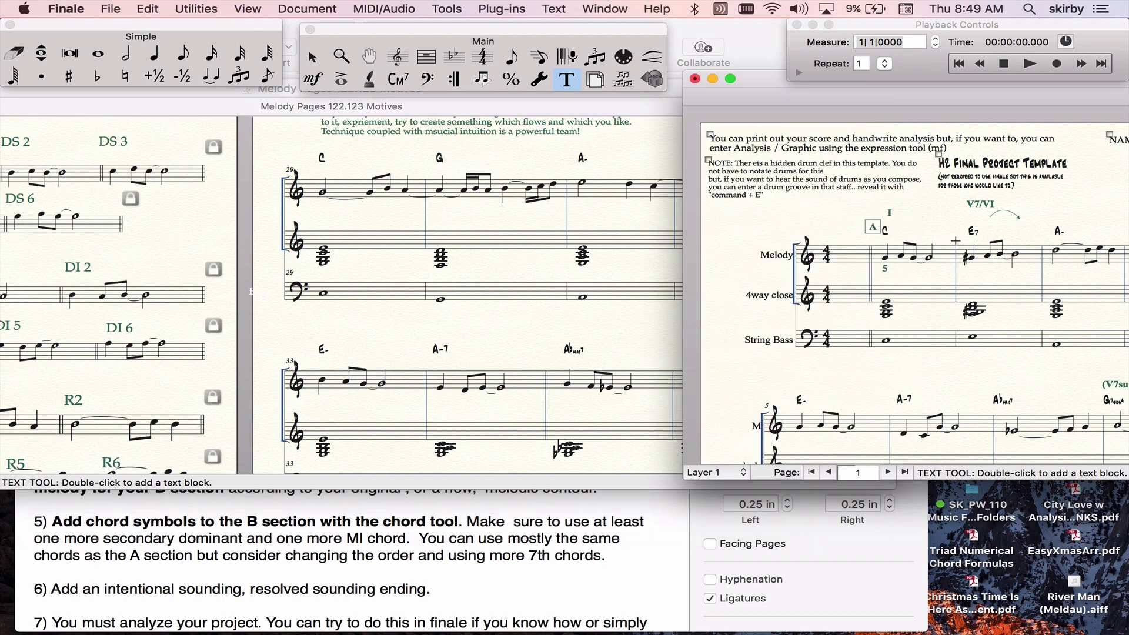
Place the H2 Final Proj Template window beside the Melody Pages score and bring the project instructions to the front in Pages
click(958, 246)
drag(764, 72, 483, 71)
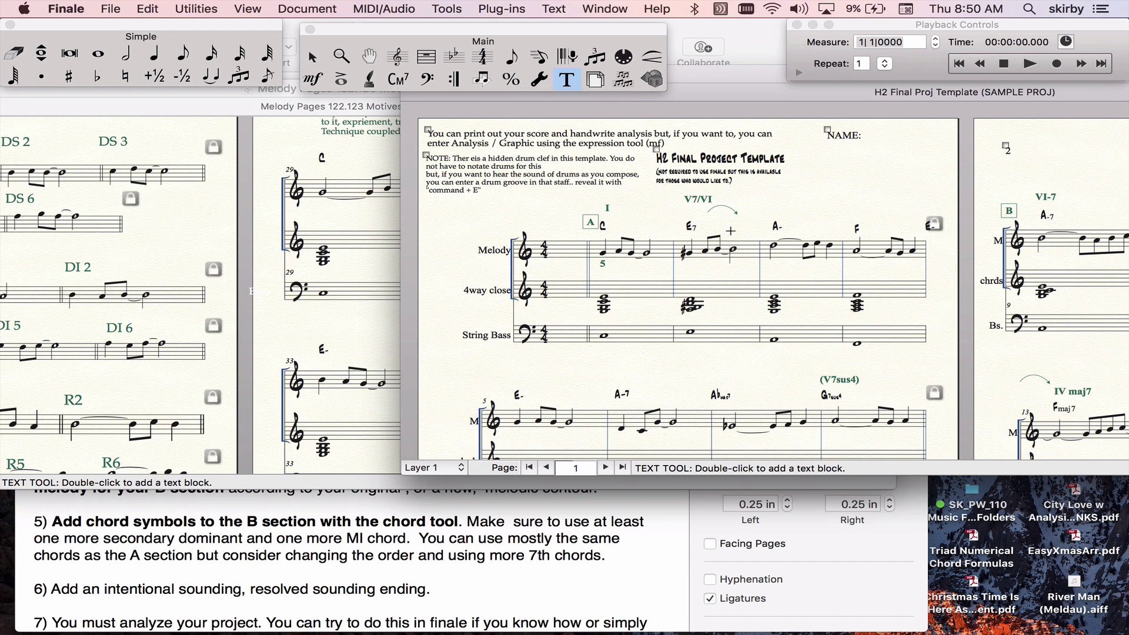
drag(719, 83, 1030, 81)
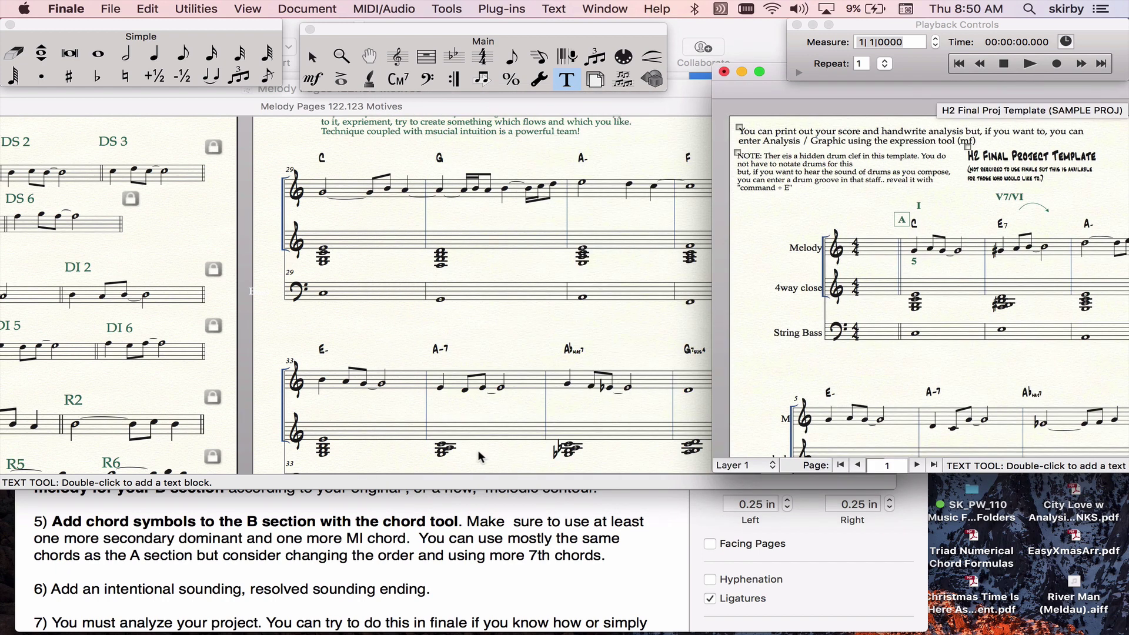
click(445, 521)
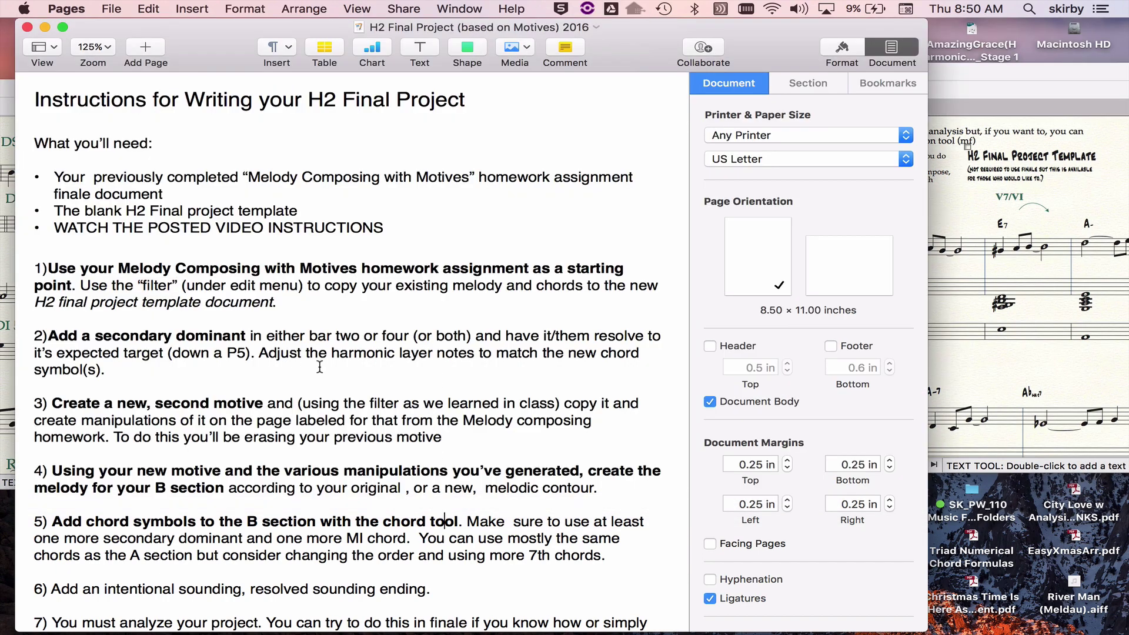
Switch back to the Finale sample template, reposition its window over the instructions, and review the melody and chords in sections A and B
click(945, 107)
drag(945, 108, 550, 121)
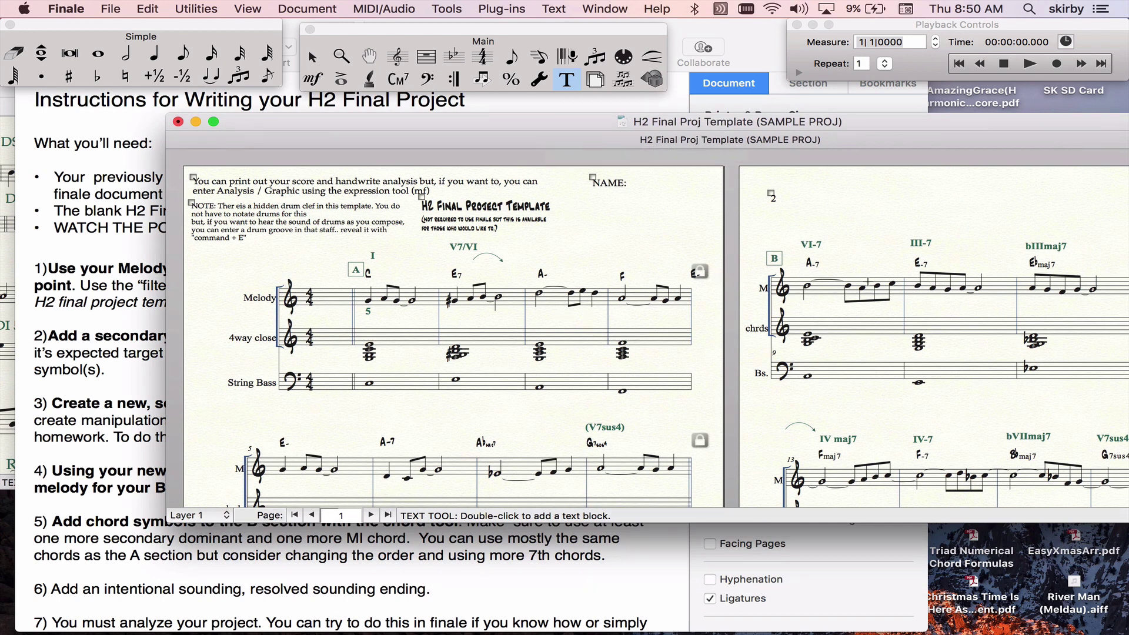
drag(950, 124, 700, 90)
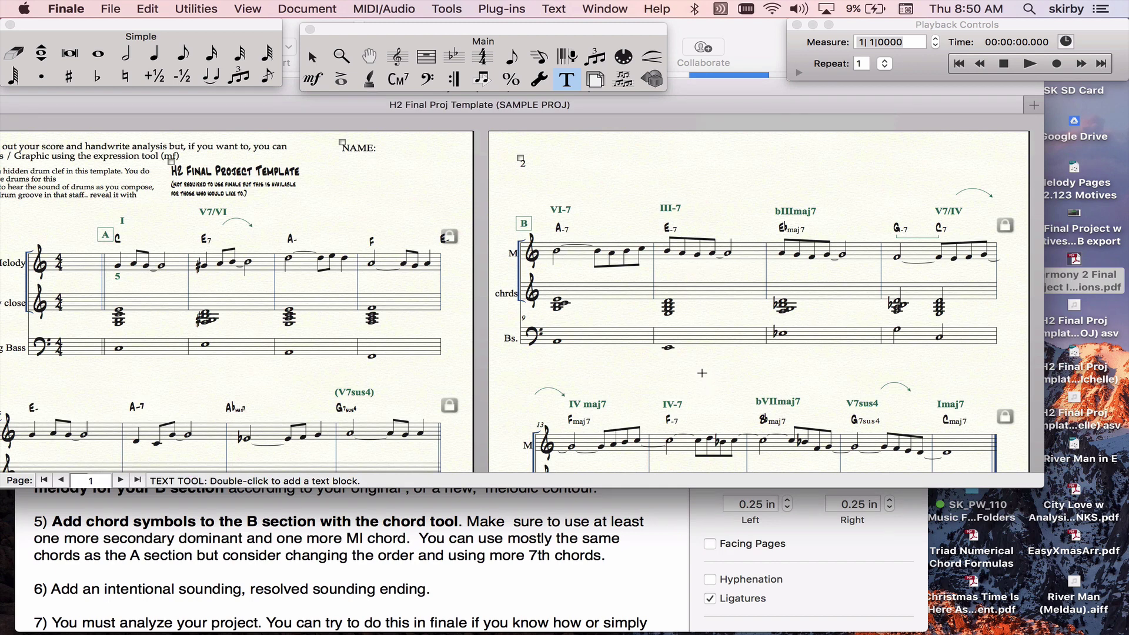
scroll(698, 394, down, 1)
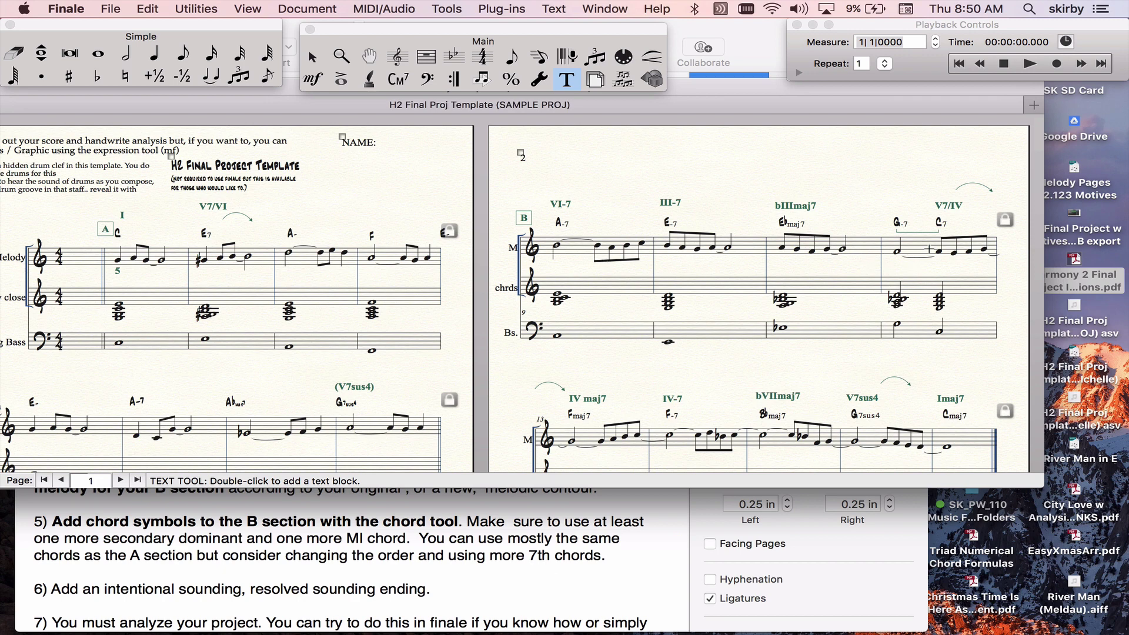
scroll(944, 264, down, 5)
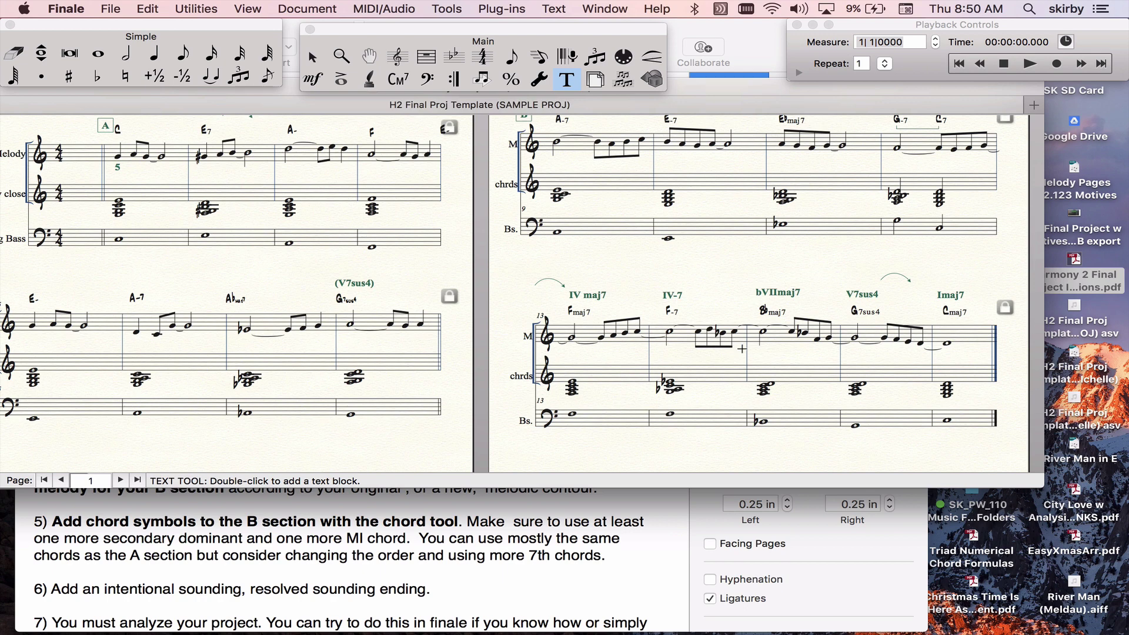
scroll(808, 355, up, 2)
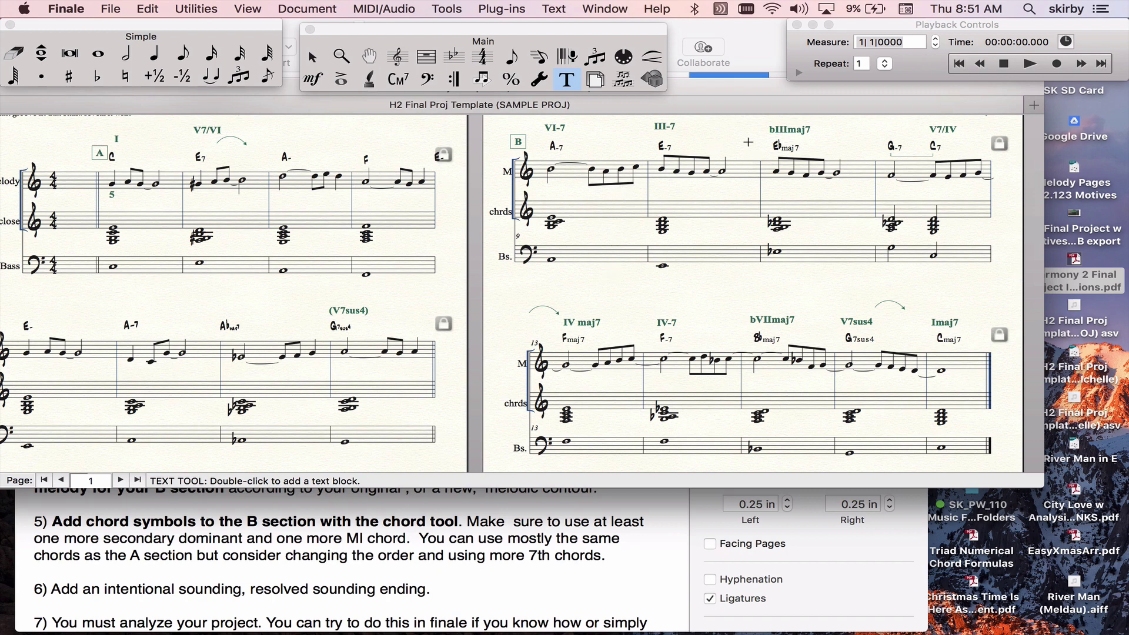
Select the first Melody measure of section B and apply the edit filter with Notes and Rests and Cross-Staff Notes included
key(Escape)
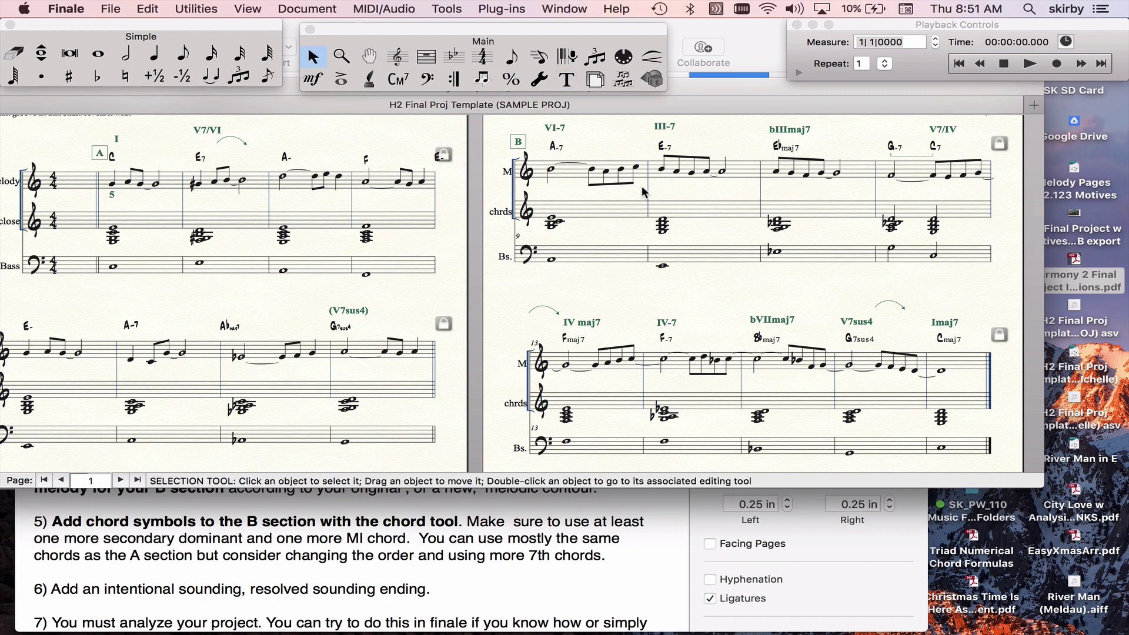
click(599, 177)
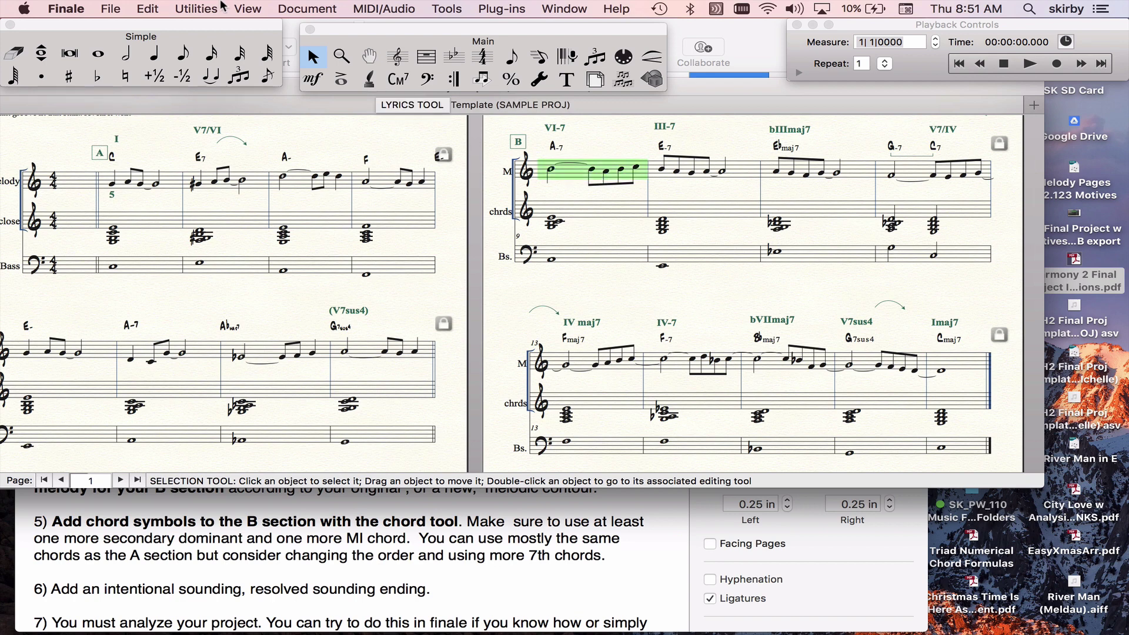
click(146, 10)
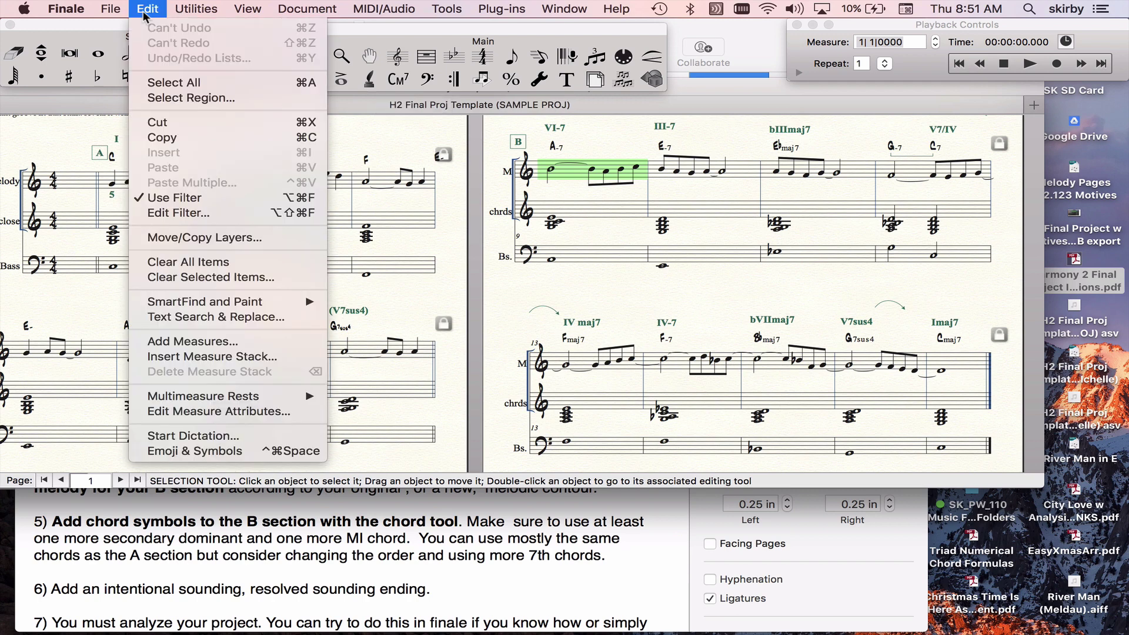
click(178, 214)
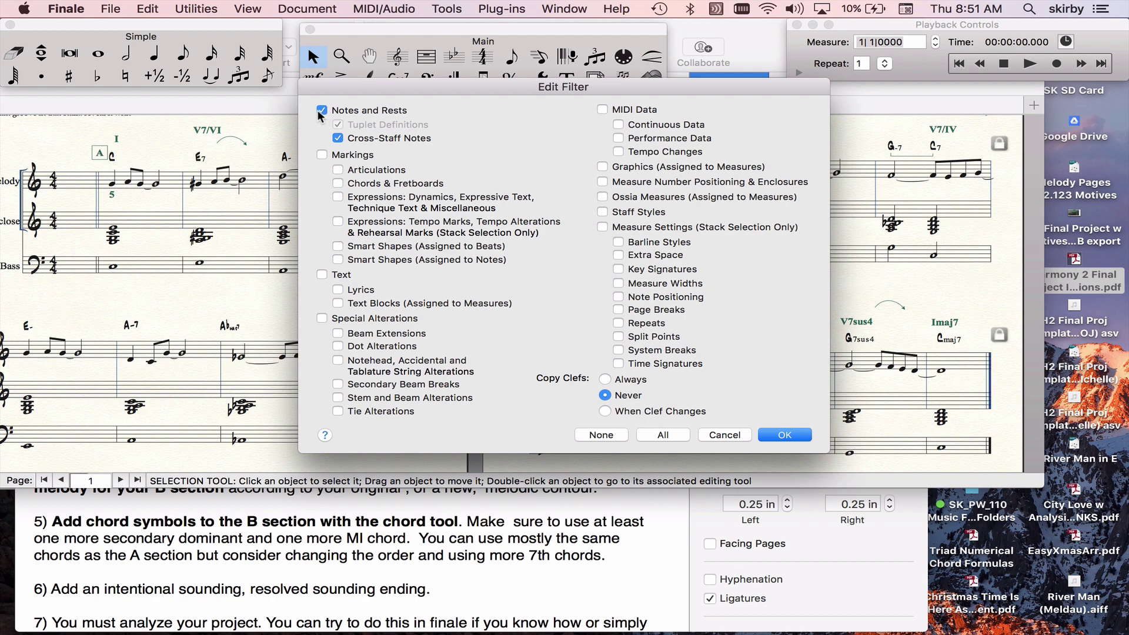
click(781, 436)
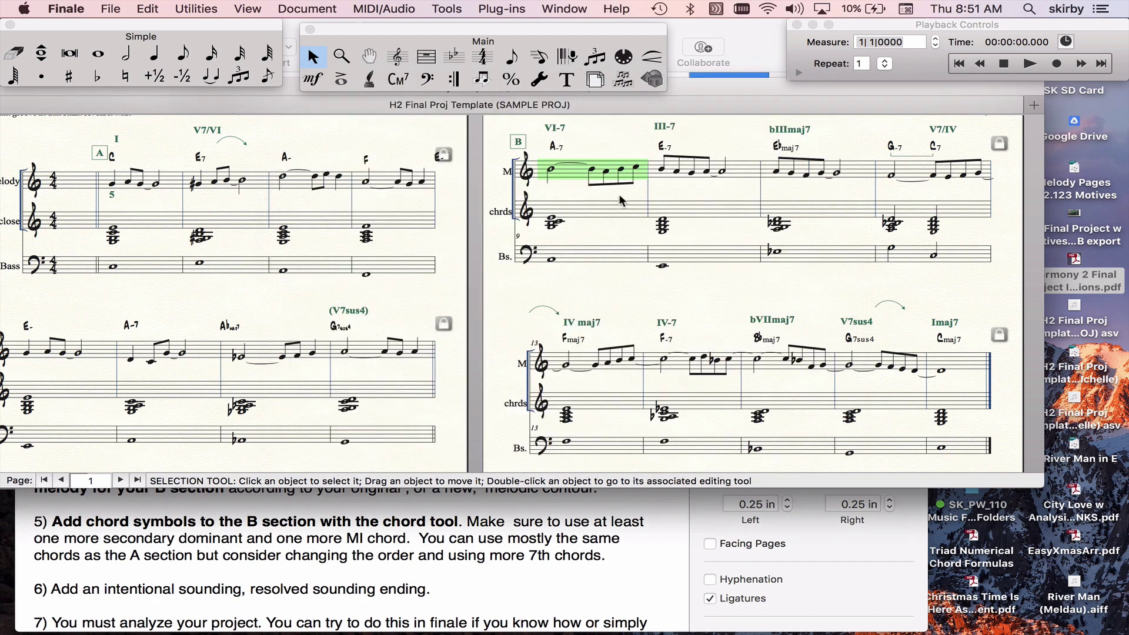
Try copying the notes of section B's first Melody measure into its second measure, and undo the paste
key(super+c)
click(685, 178)
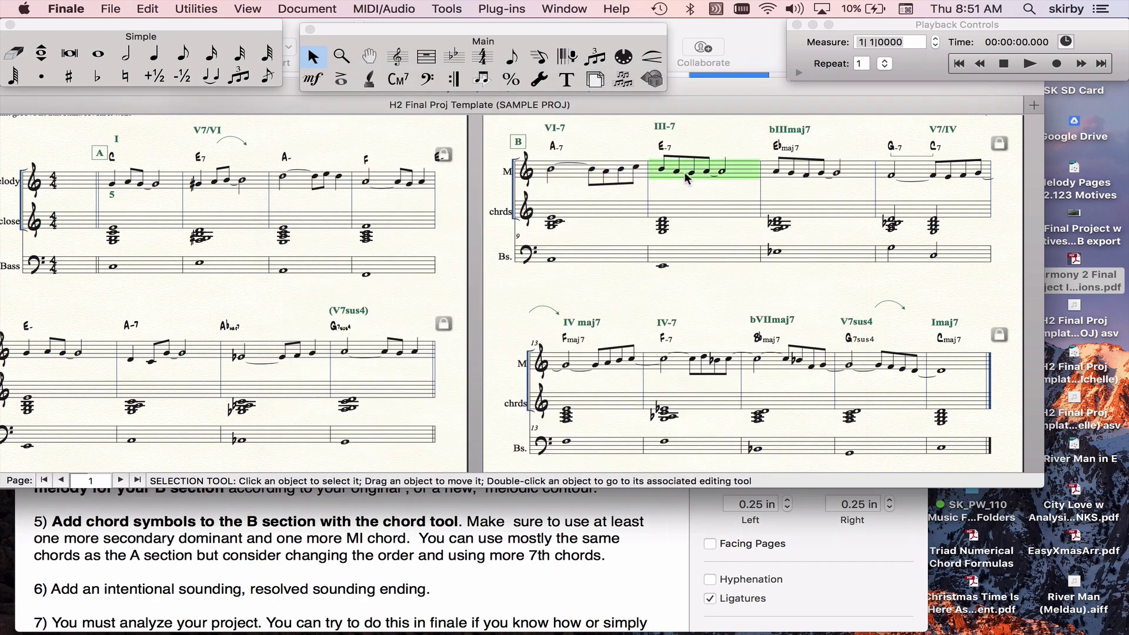
key(super+v)
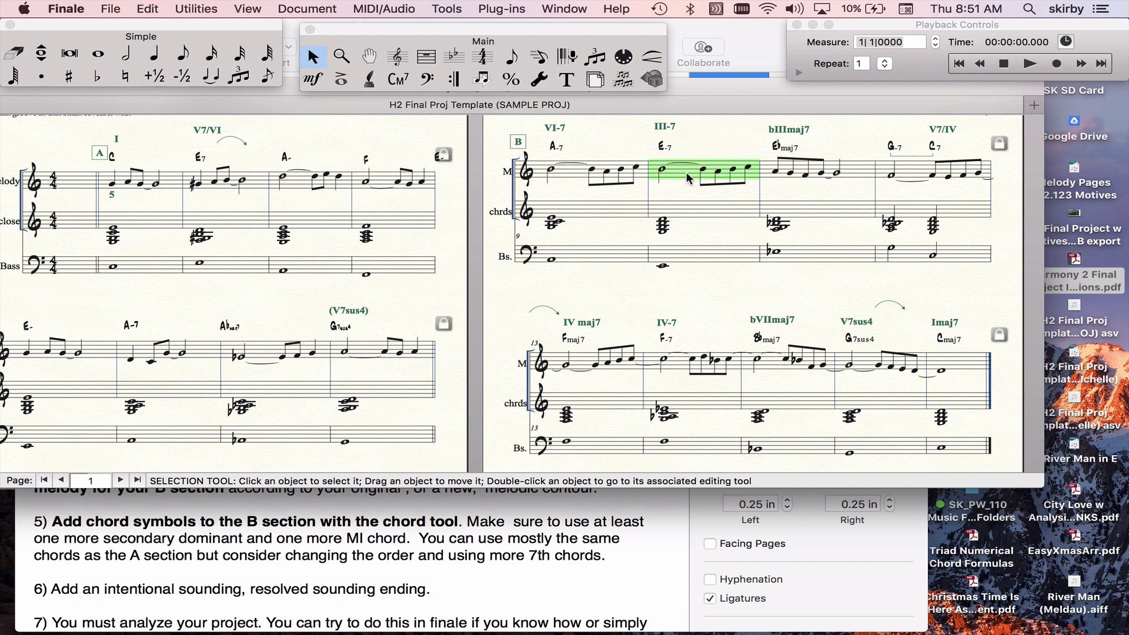
key(super+z)
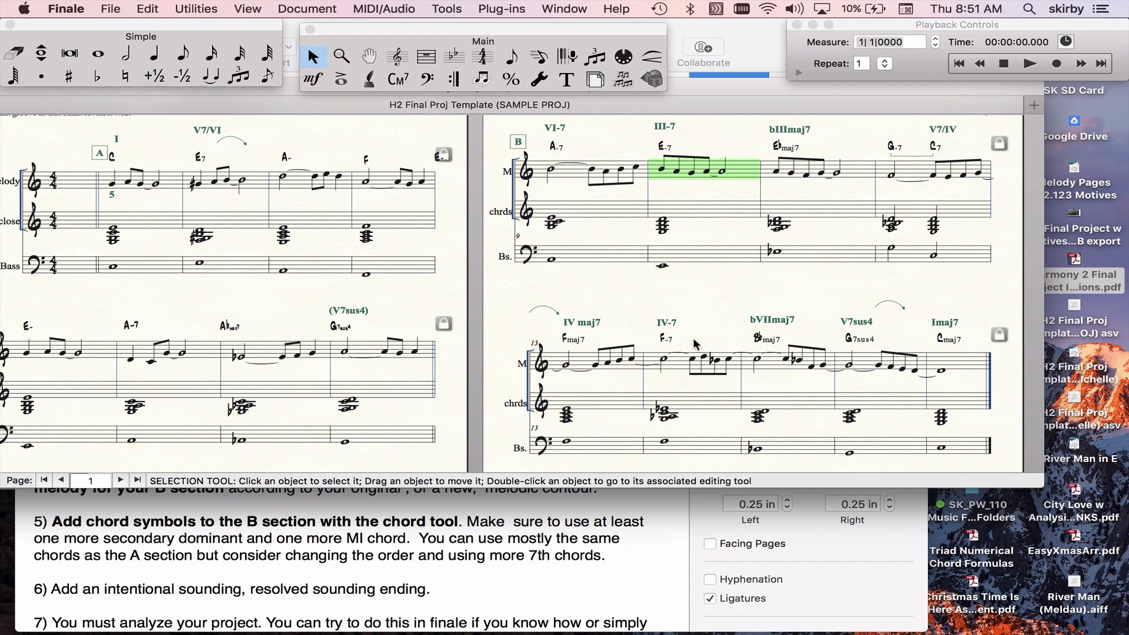
Add a D chord symbol with the Chord tool above the eighth notes in section B's first Melody measure
scroll(688, 341, down, 3)
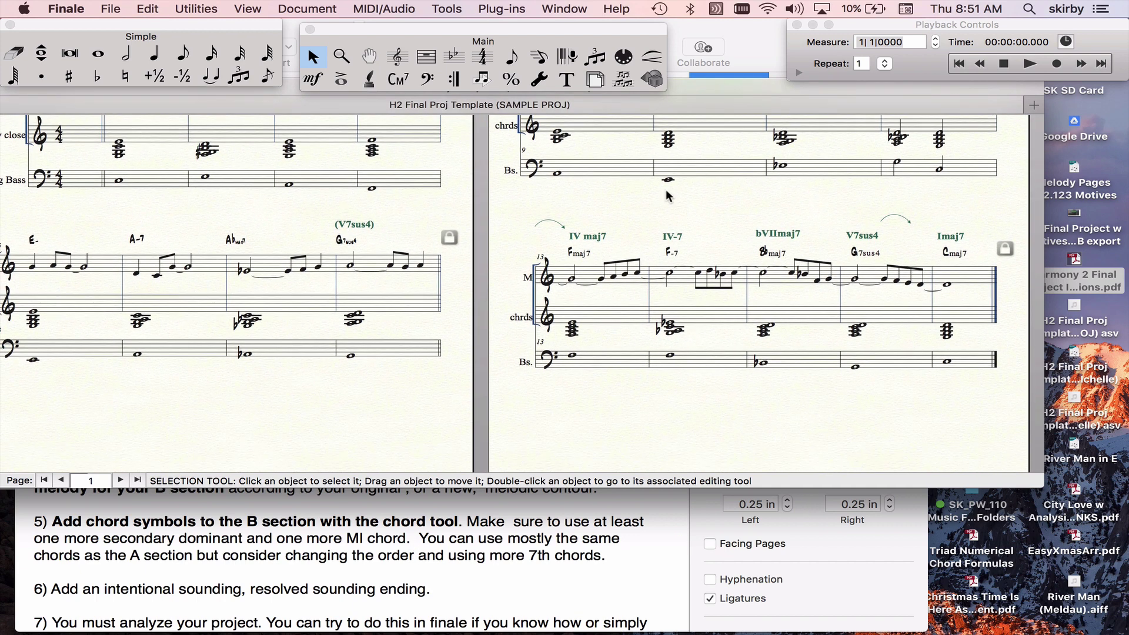
scroll(667, 194, up, 5)
scroll(667, 196, up, 1)
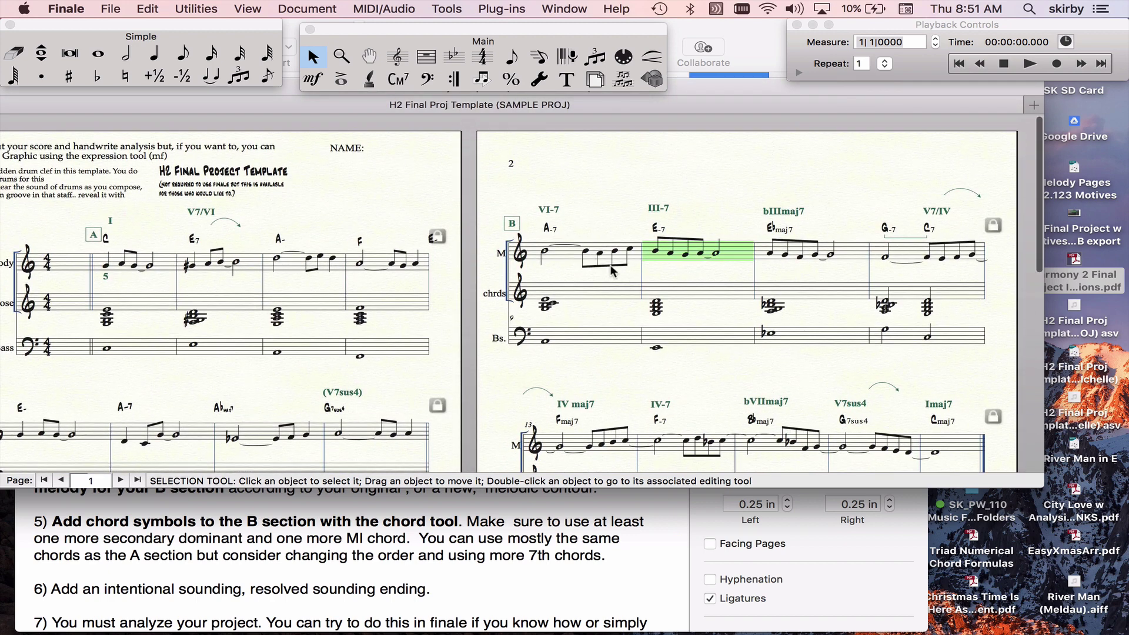
click(398, 79)
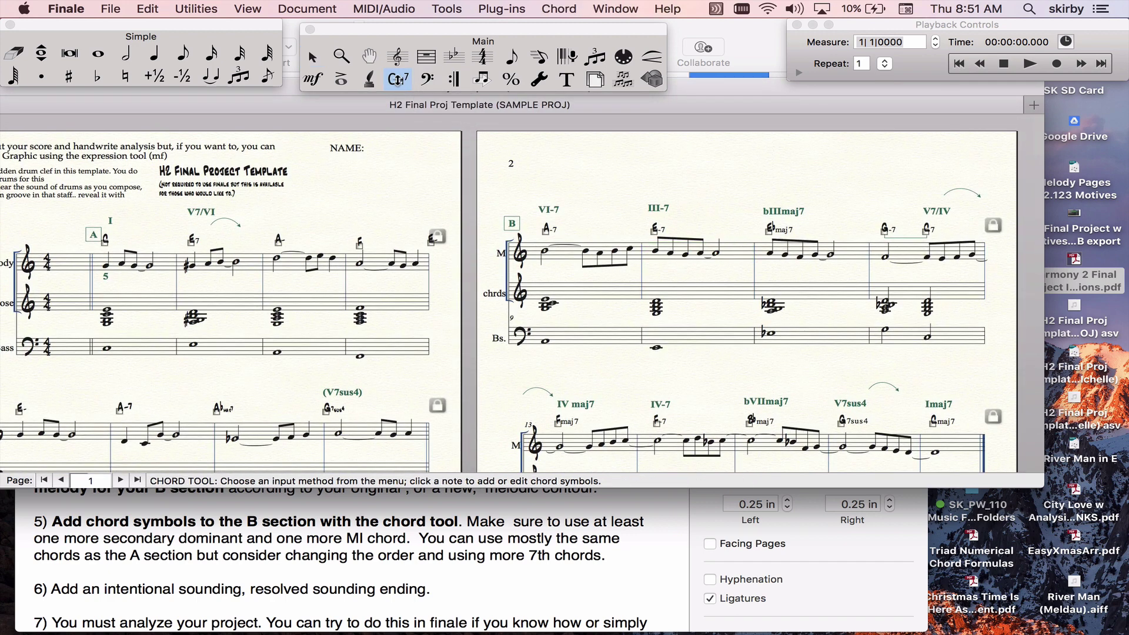
click(602, 247)
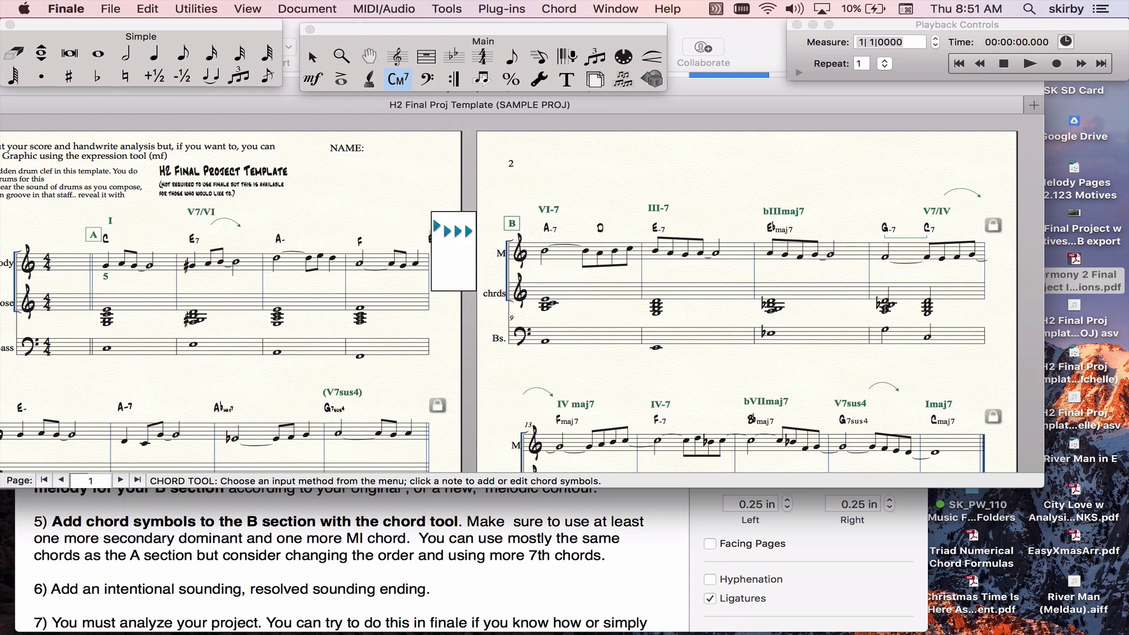
text(D-7)
key(BackSpace)
key(BackSpace)
key(BackSpace)
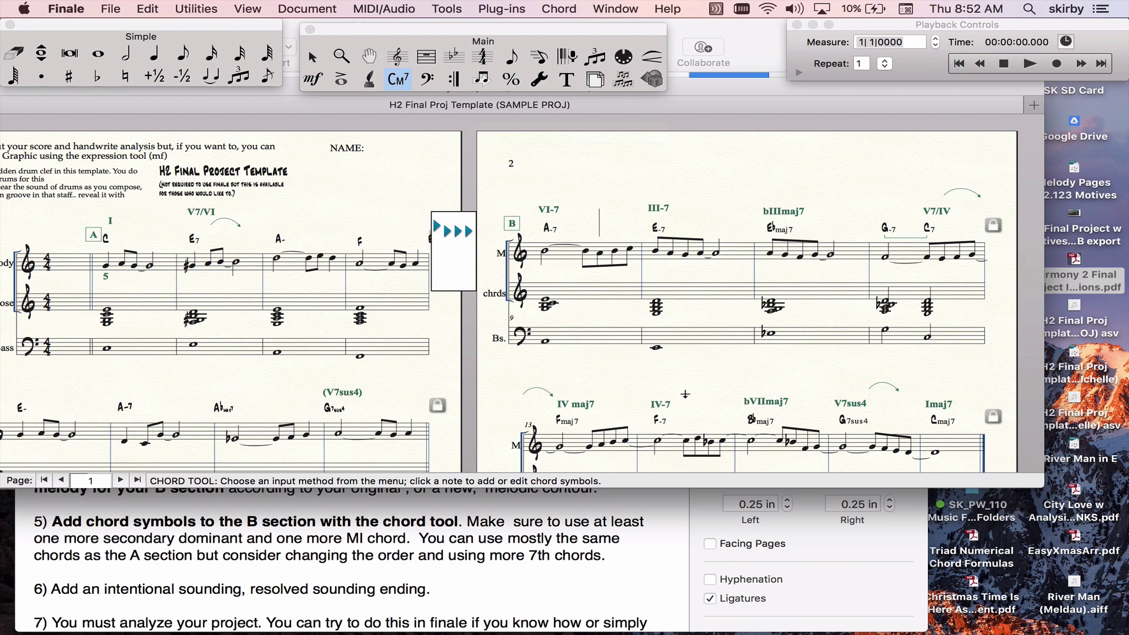
Assign the Roman numeral expression VI- above the A- chord in section A's third Melody measure
scroll(672, 399, down, 2)
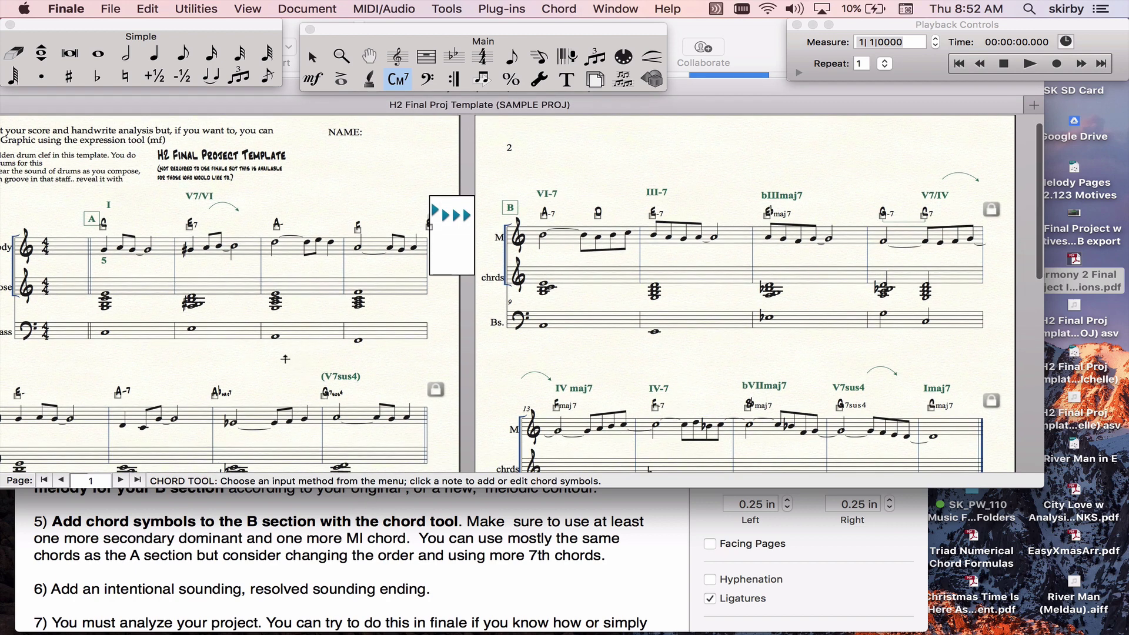
click(311, 86)
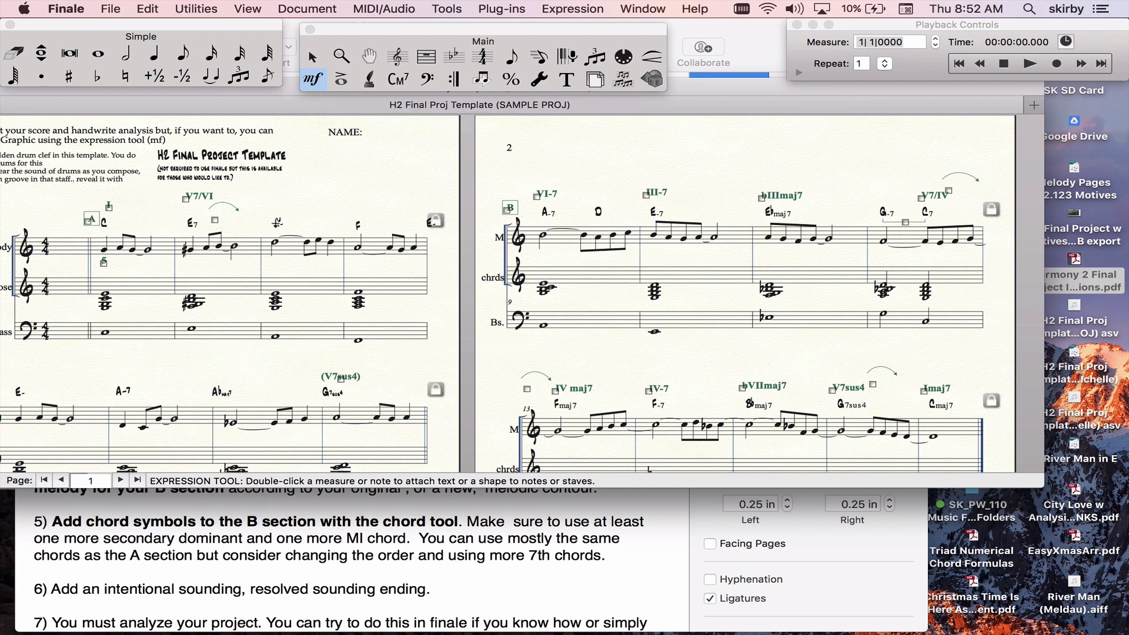
double_click(275, 221)
click(332, 329)
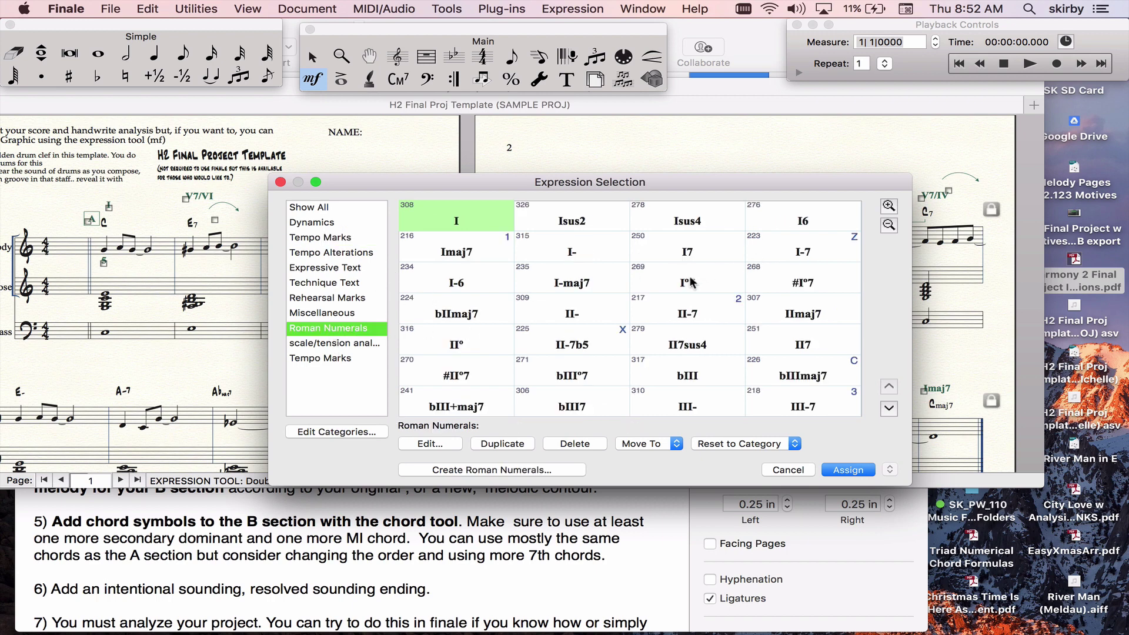
scroll(564, 338, down, 5)
click(465, 350)
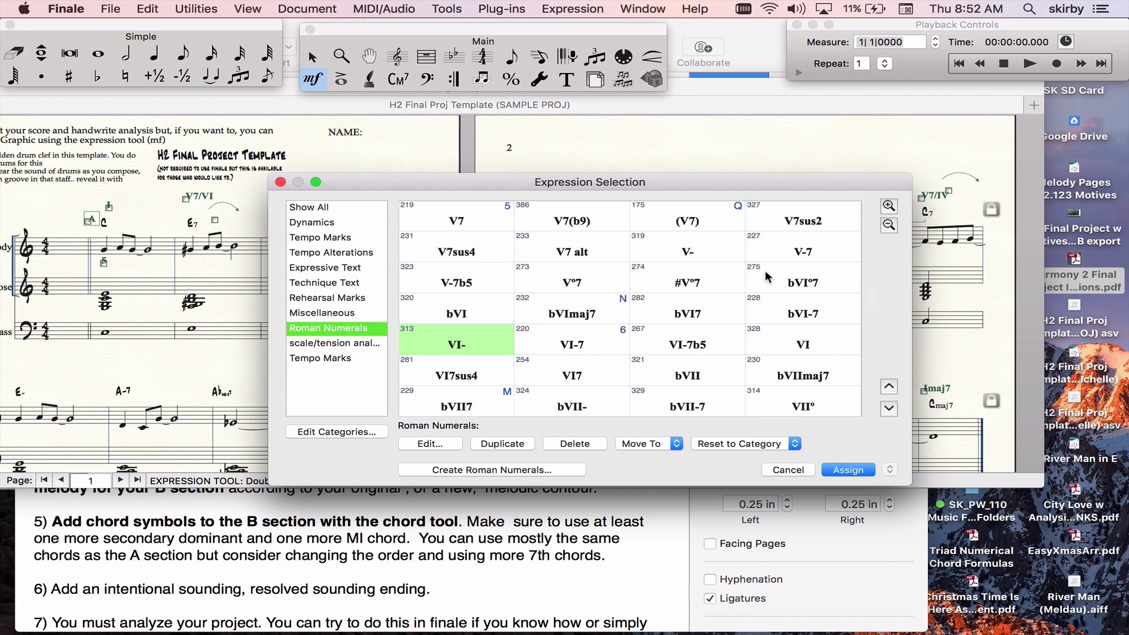
click(839, 473)
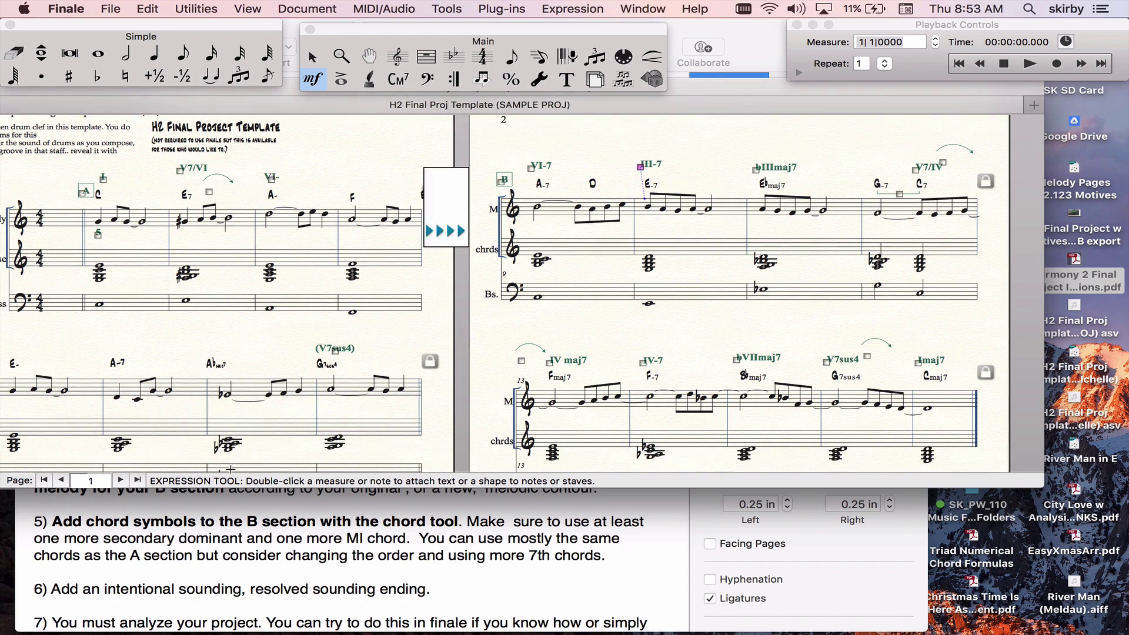
Read the B section and ending requirements in the Pages instructions, and compare them with section B of the Finale template
click(222, 542)
scroll(227, 553, down, 2)
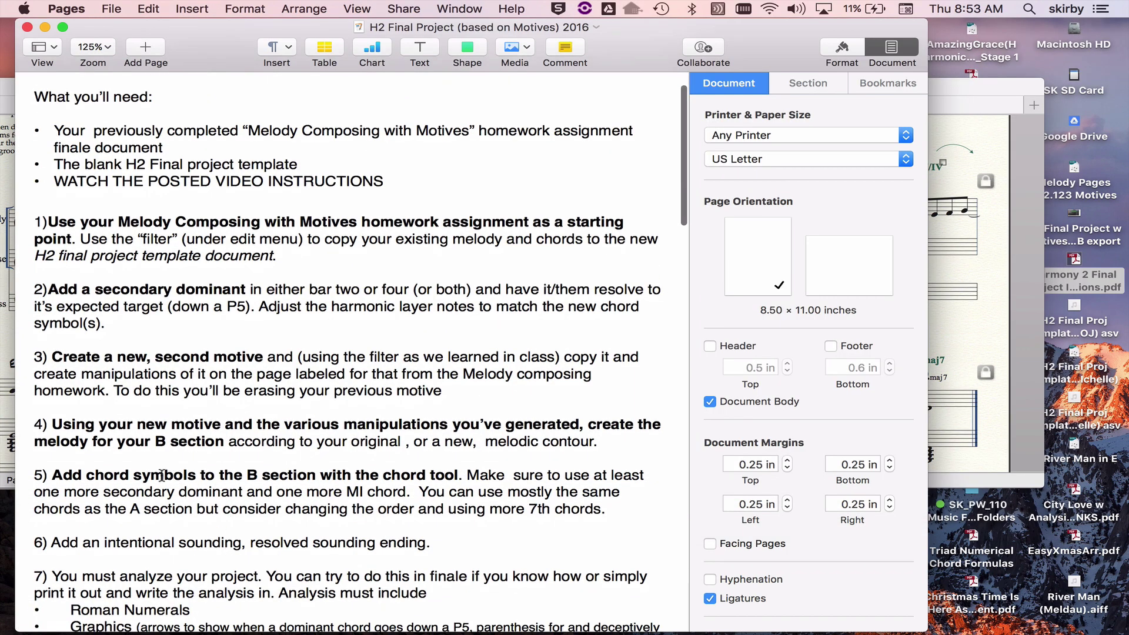
scroll(141, 491, down, 2)
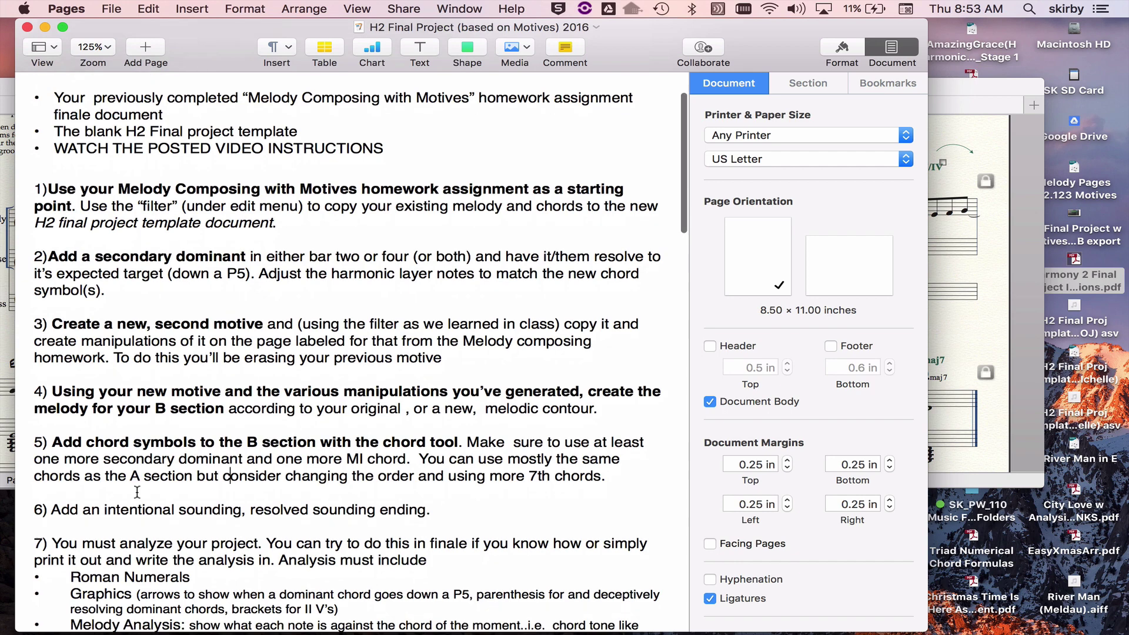
click(973, 338)
scroll(848, 414, down, 2)
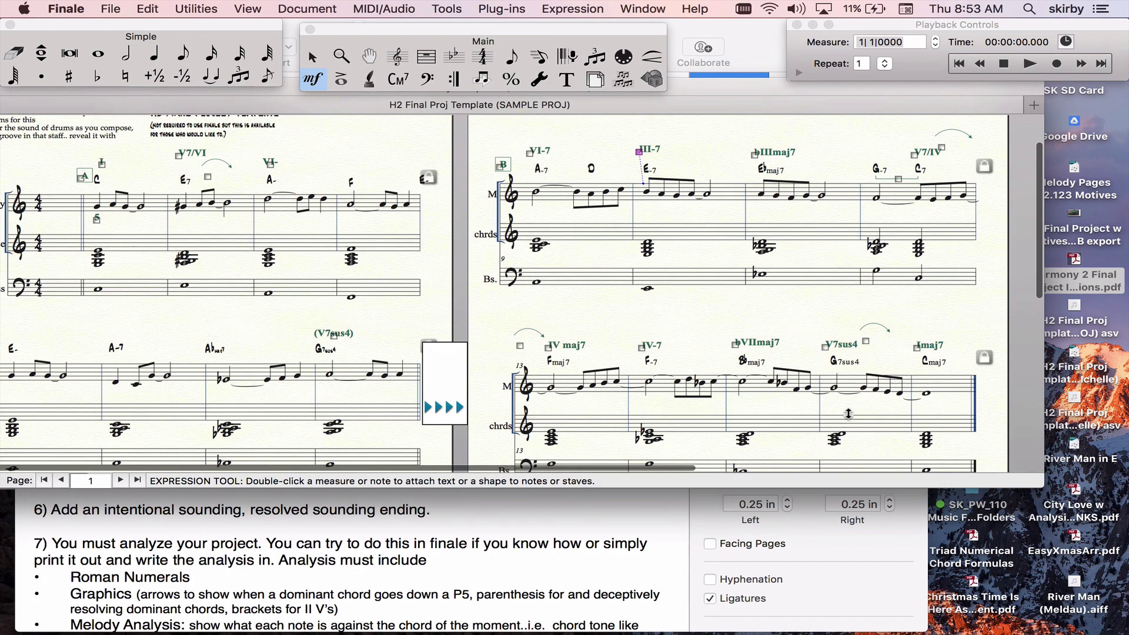
Return to the Pages instructions and review the analysis requirements, the modal interchange chord table and the hand-in list
click(445, 538)
scroll(445, 537, down, 2)
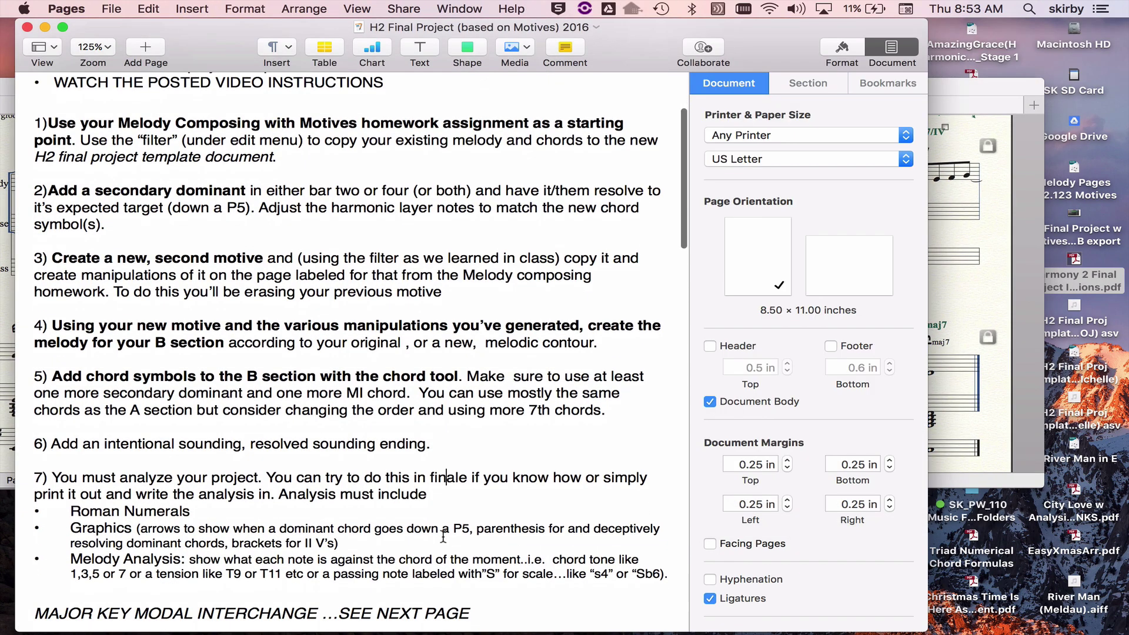
scroll(235, 458, down, 4)
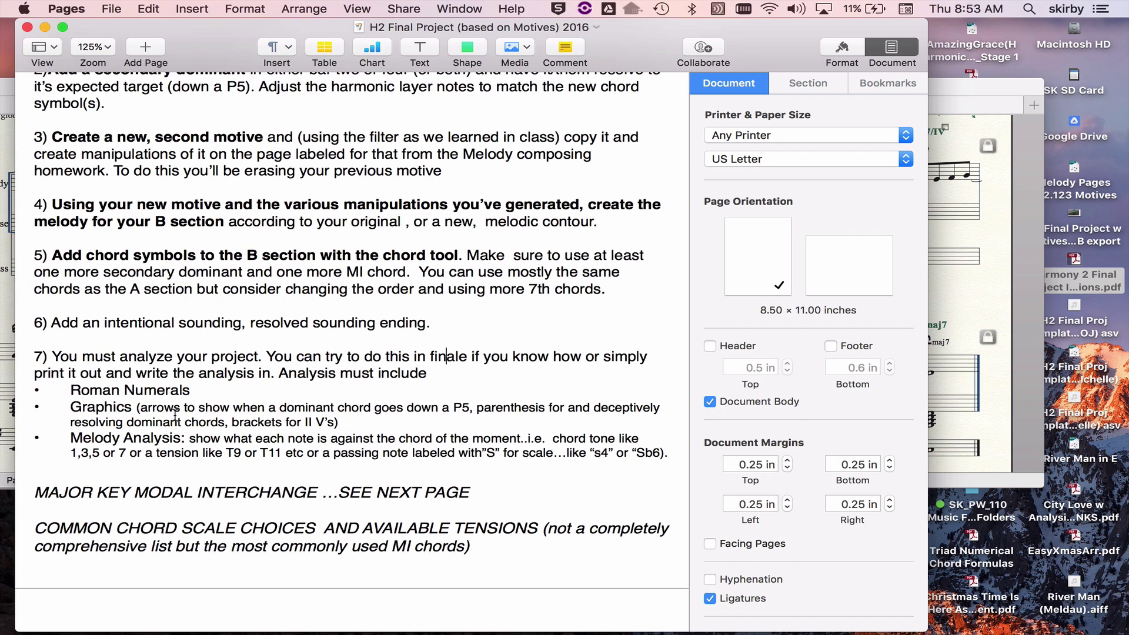
scroll(175, 415, down, 6)
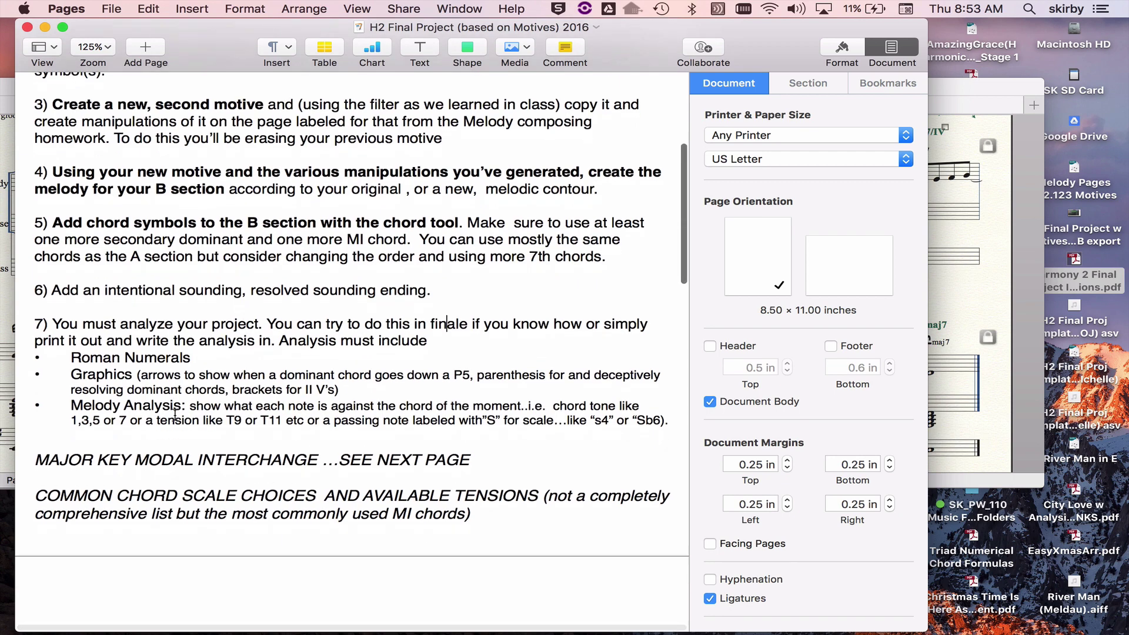
scroll(175, 415, down, 15)
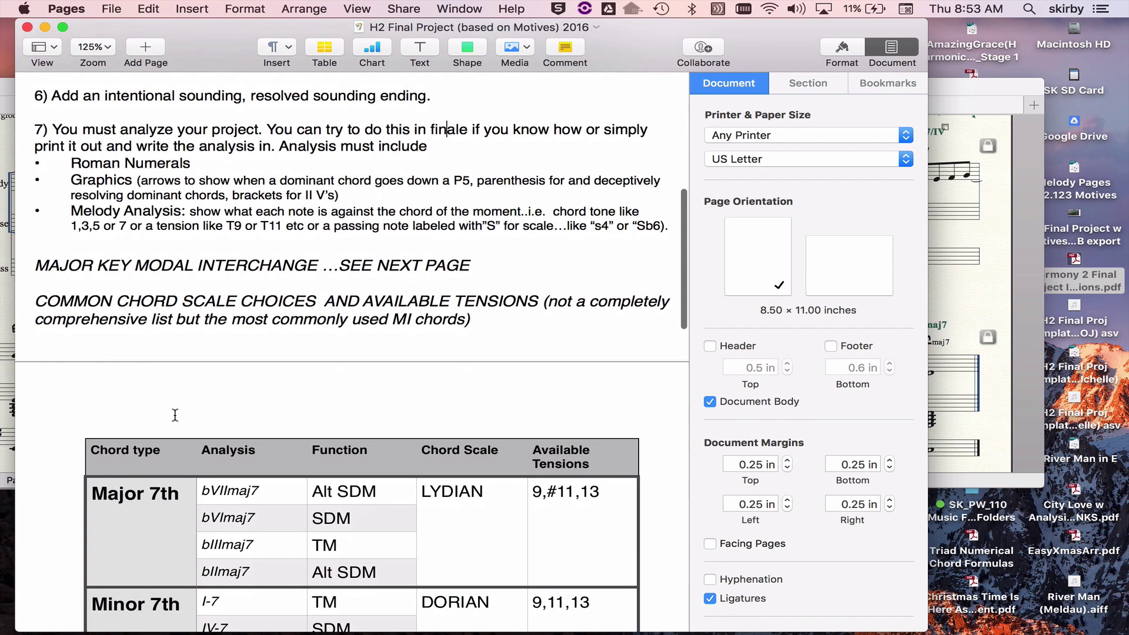
scroll(175, 418, up, 2)
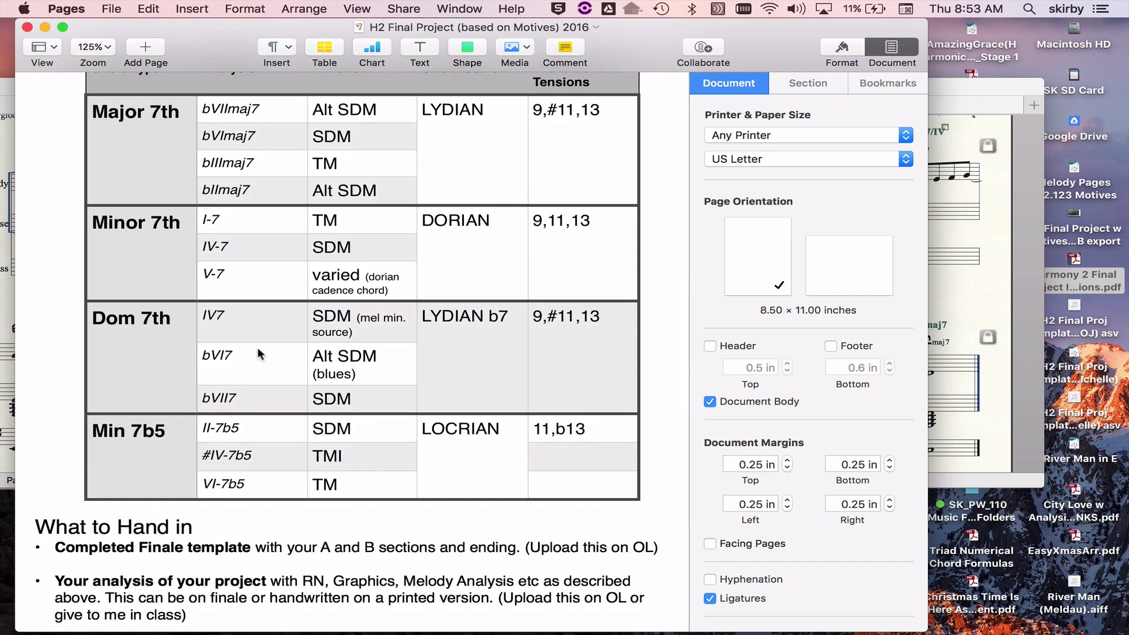
scroll(257, 353, down, 2)
scroll(258, 353, up, 3)
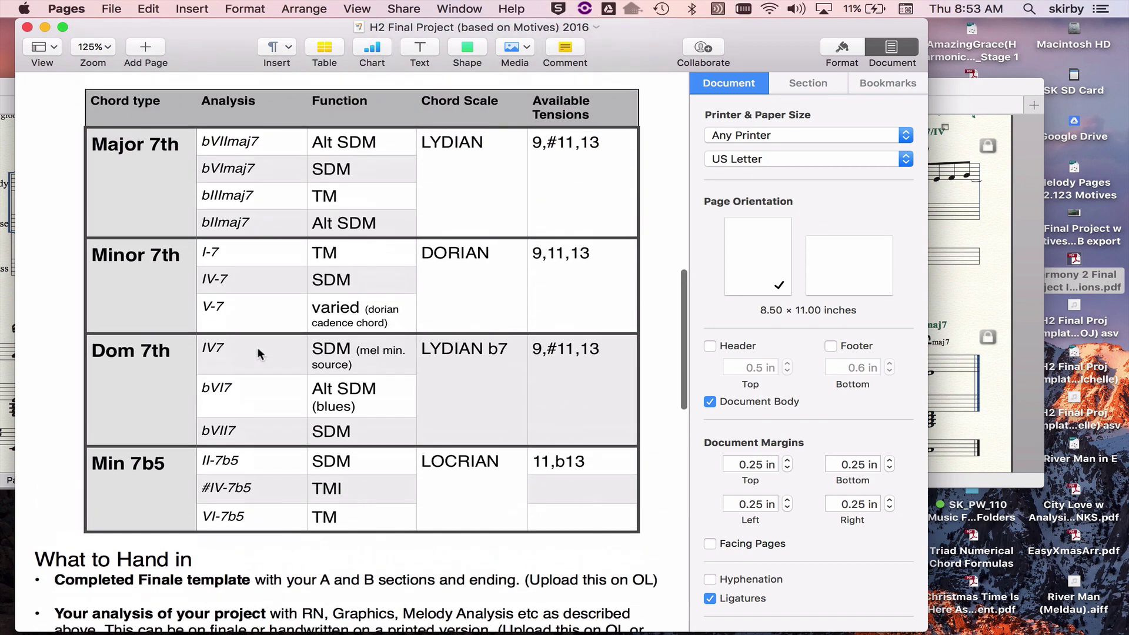
Review the hand-in list and modal interchange chord table in the Pages instructions, and switch back to the Finale sample project
scroll(258, 353, down, 8)
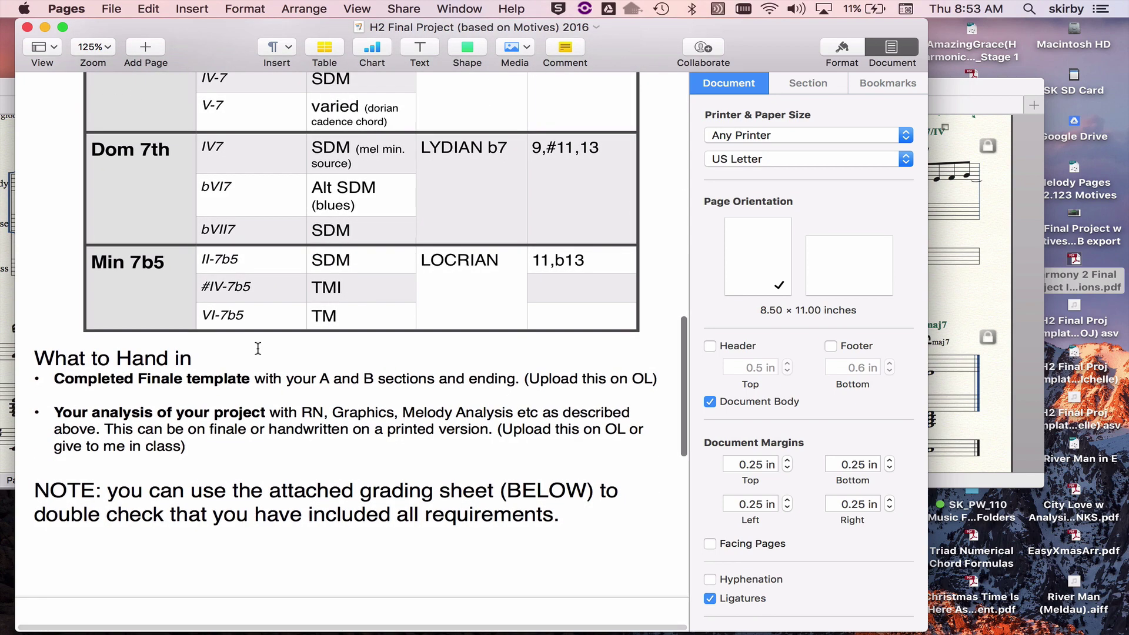
scroll(258, 349, up, 1)
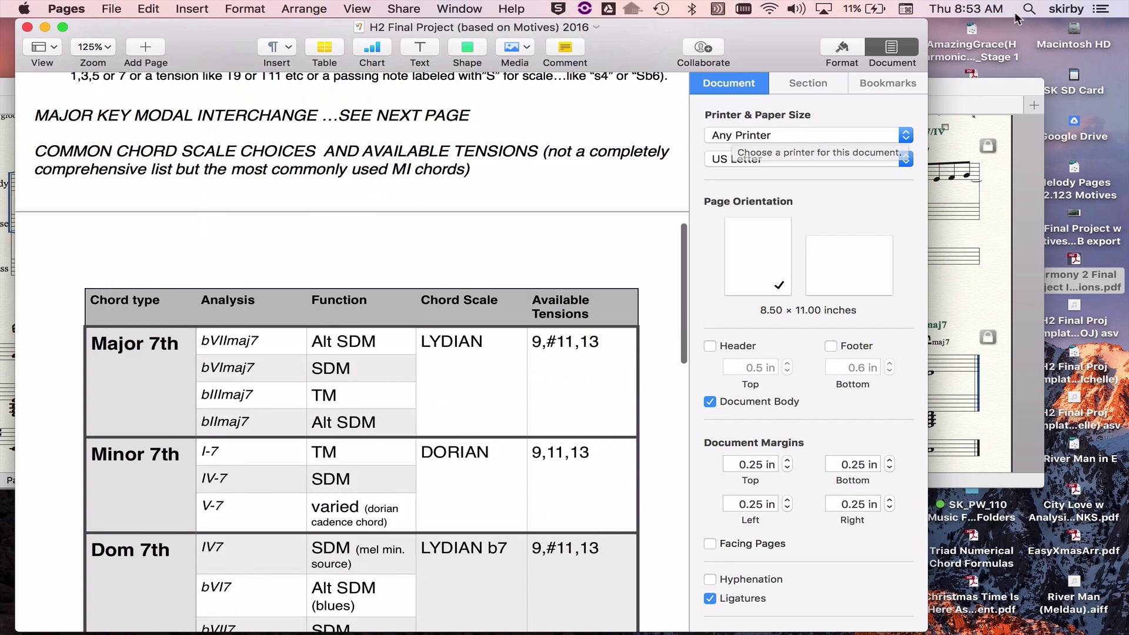
click(982, 82)
drag(1018, 126, 1020, 122)
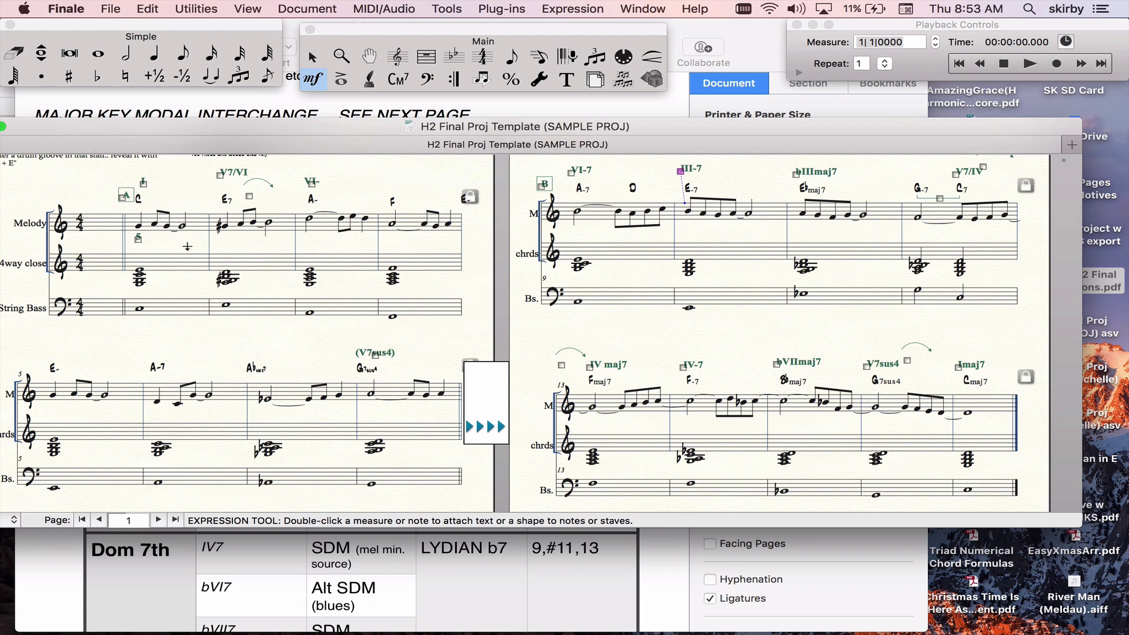
Play back the sample project from measure 1 through the ending to hear the A and B sections, and stop playback
key(Escape)
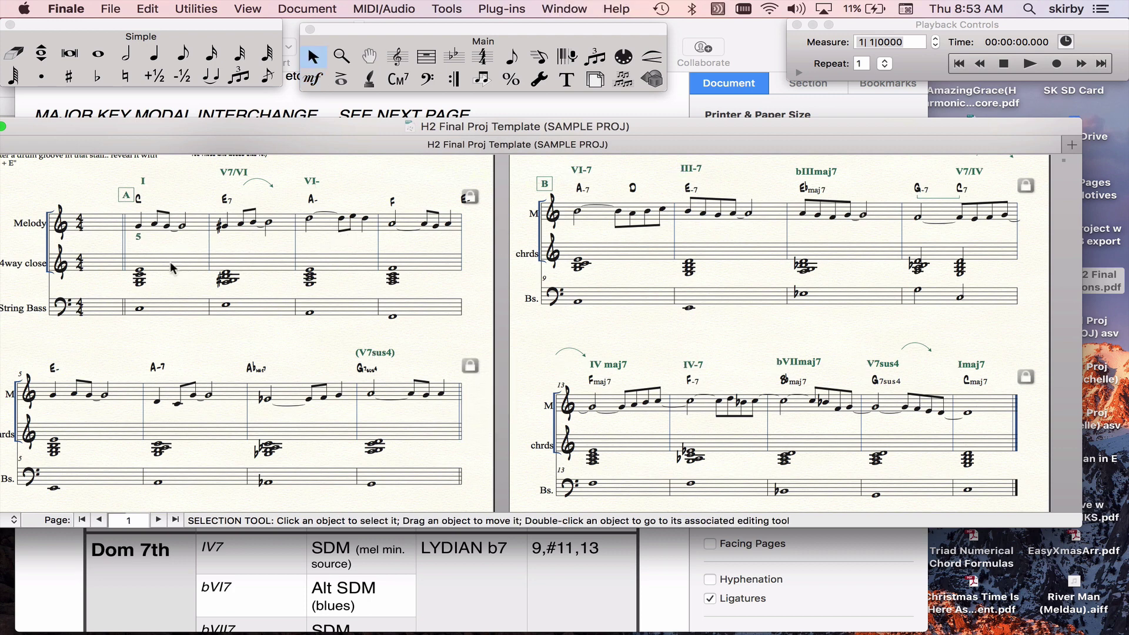
click(170, 261)
key(space)
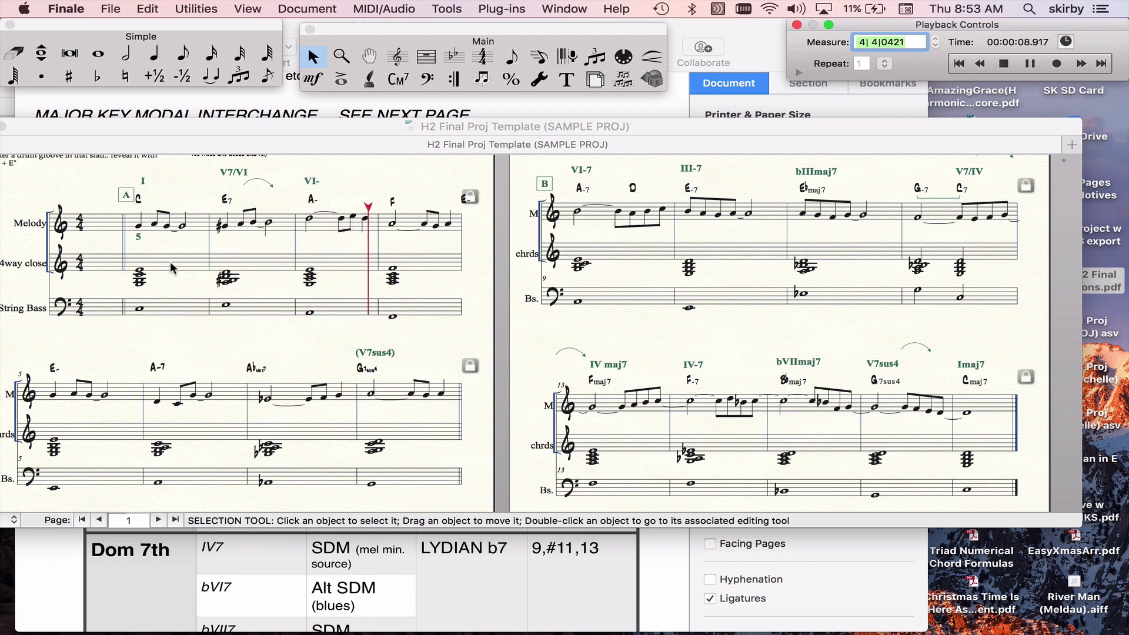
key(XF86AudioRaiseVolume)
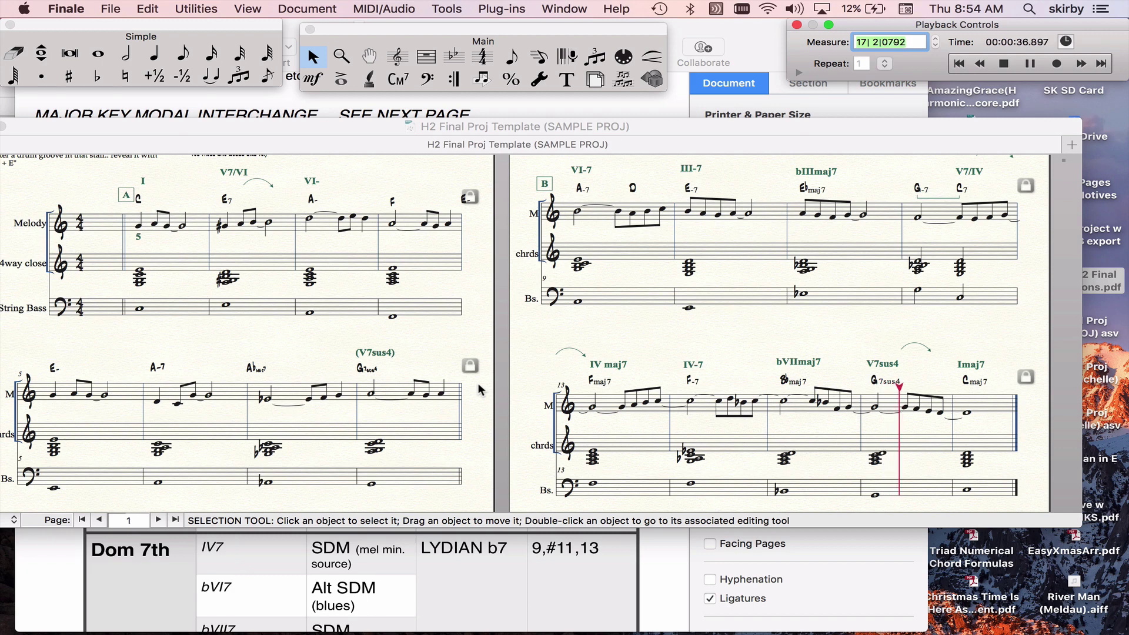
click(1005, 64)
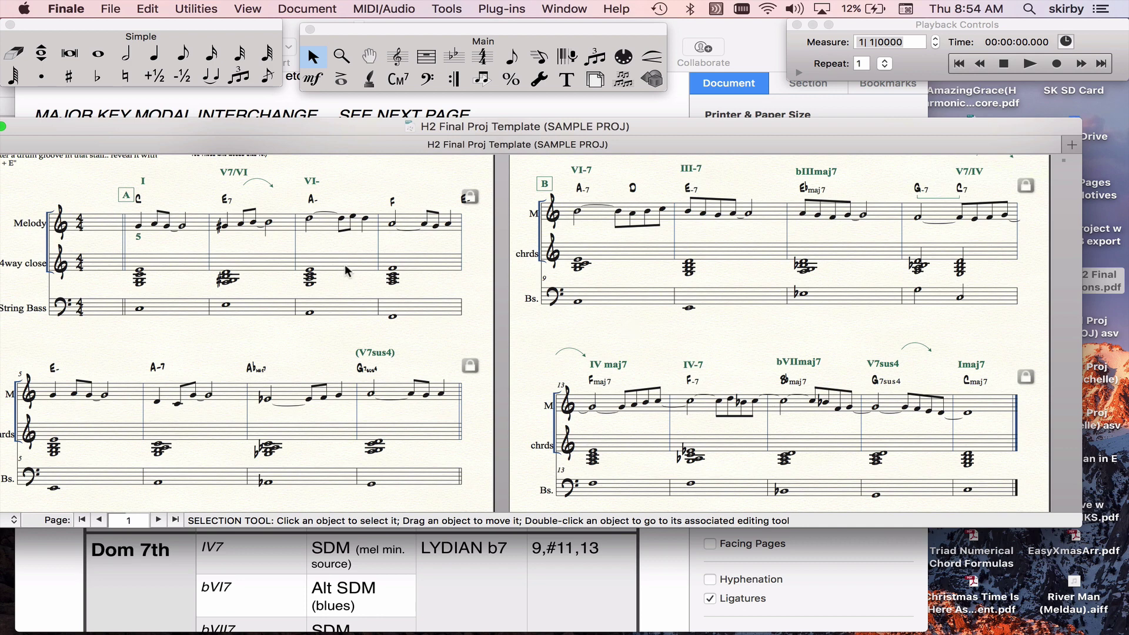
Look over the export formats available for the Finale sample project, such as audio and MIDI file
double_click(208, 126)
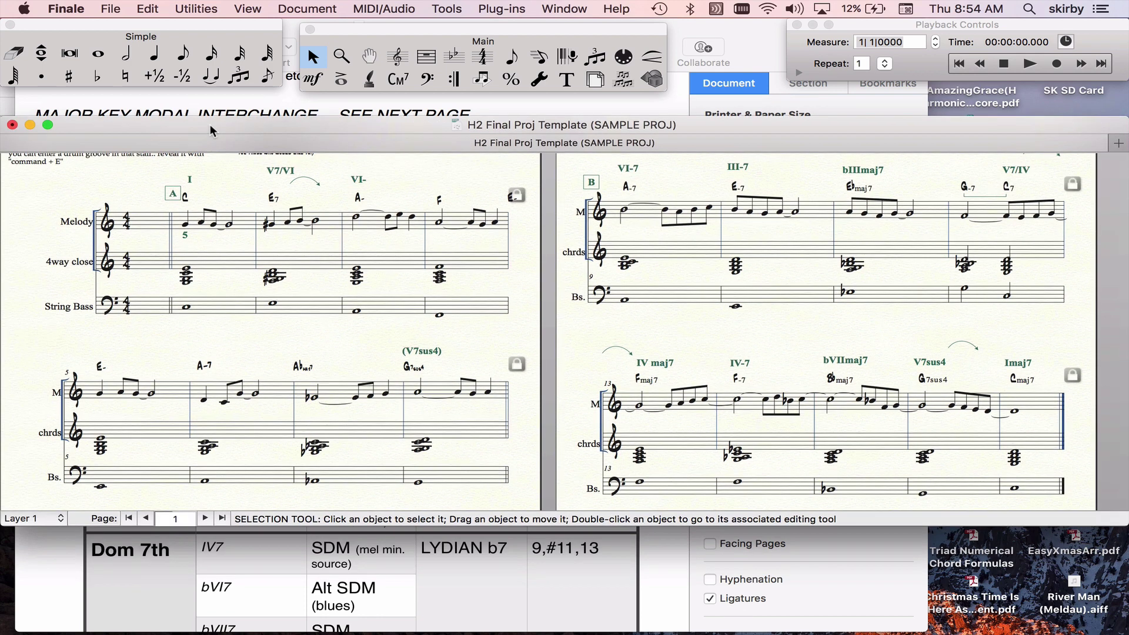
click(111, 9)
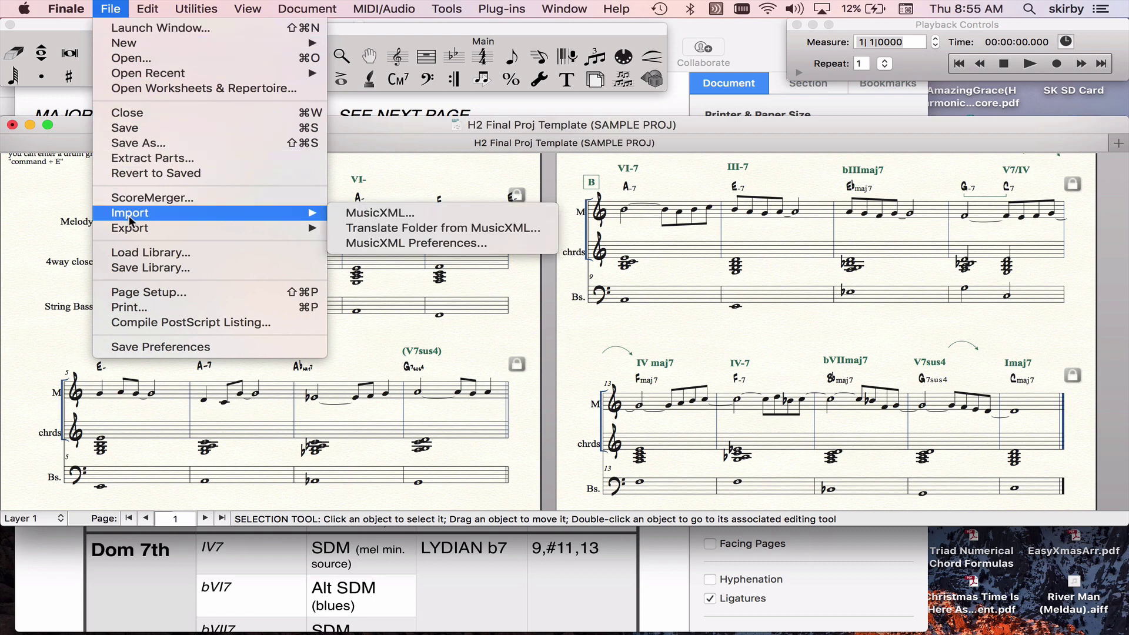
mouse_move(133, 229)
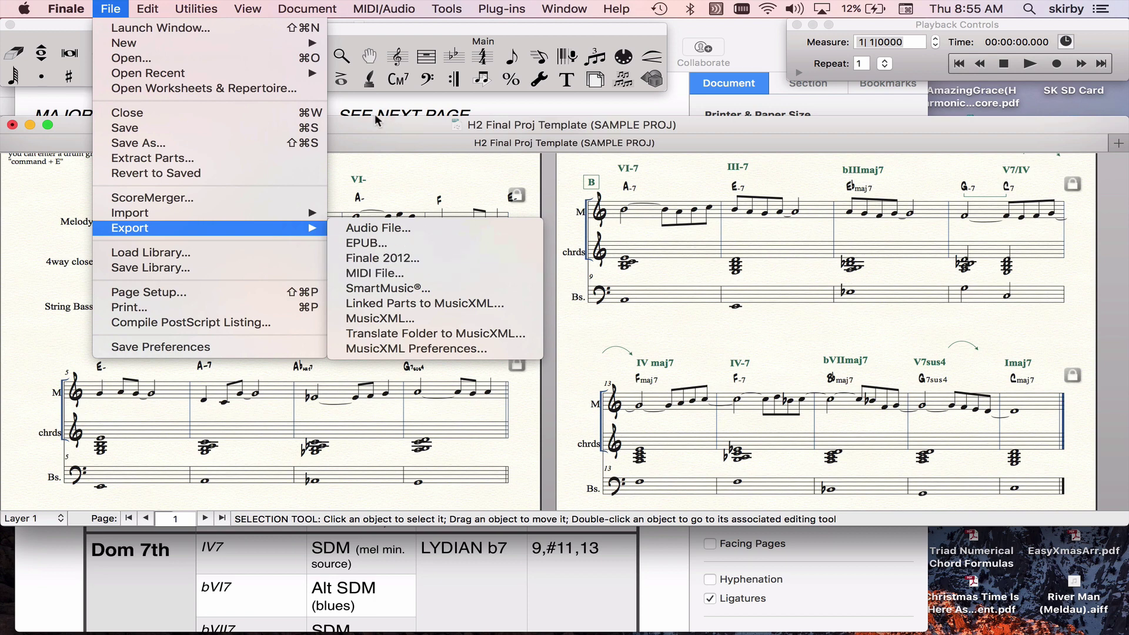
key(Escape)
Close the H2 Final Proj Template (SAMPLE PROJ) with its changes saved, and close the Melody Pages 122.123 Motives file
click(13, 124)
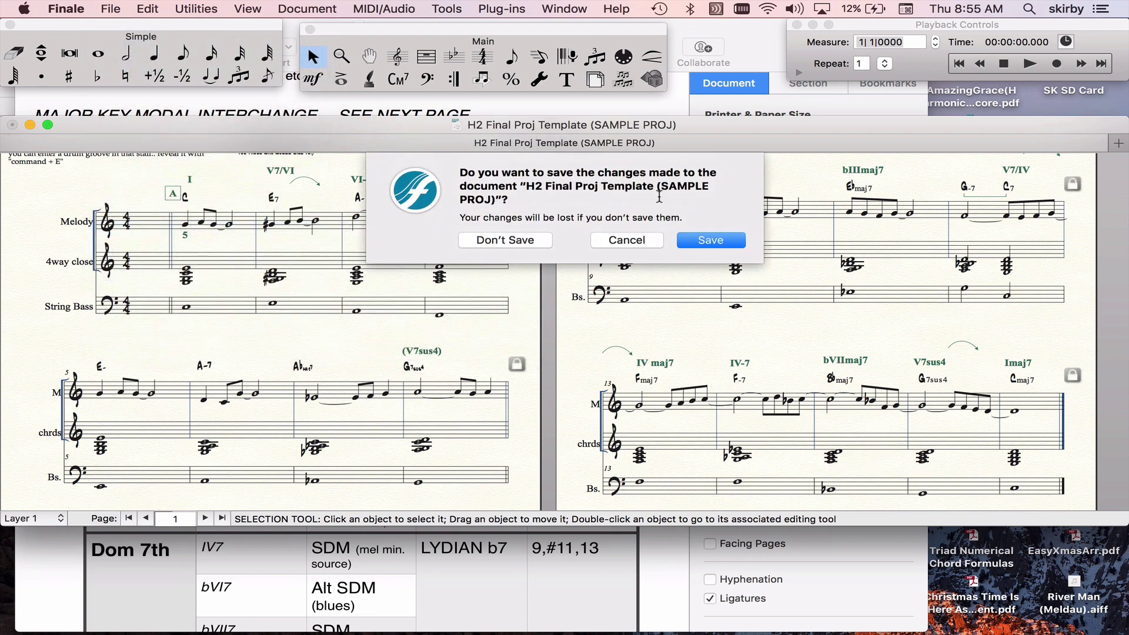
click(711, 240)
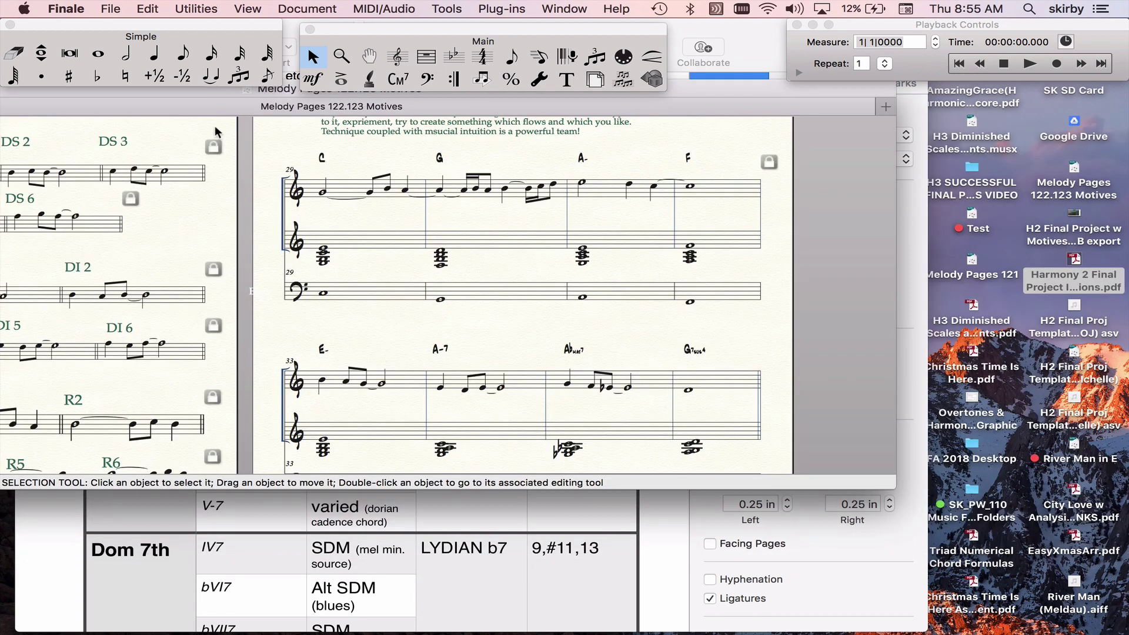
drag(759, 92, 939, 257)
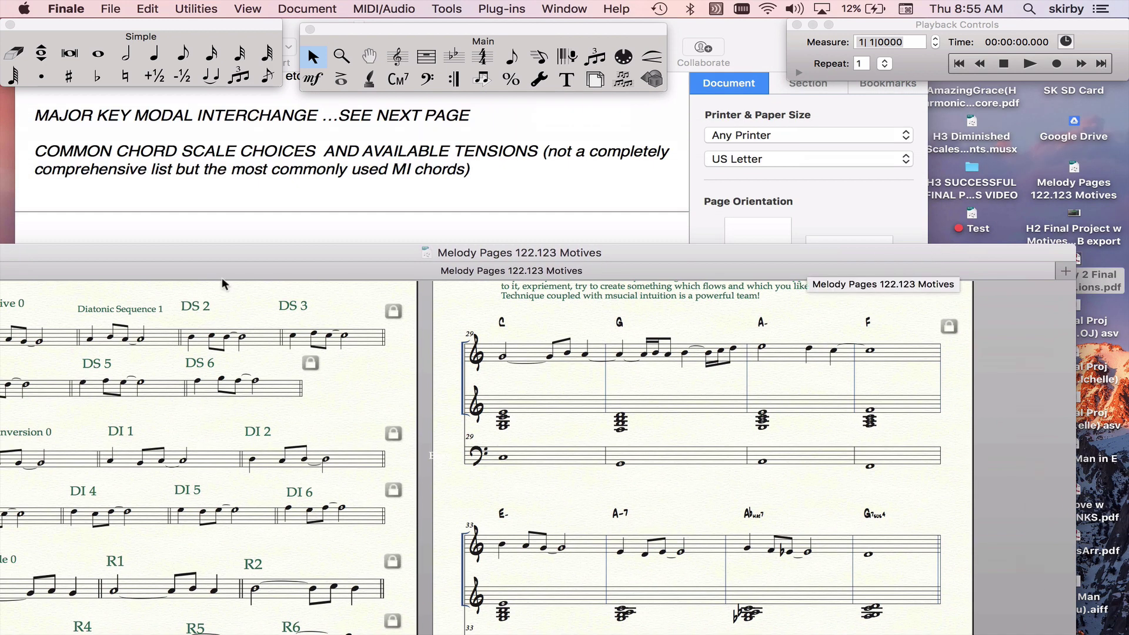
drag(210, 249, 508, 247)
click(259, 251)
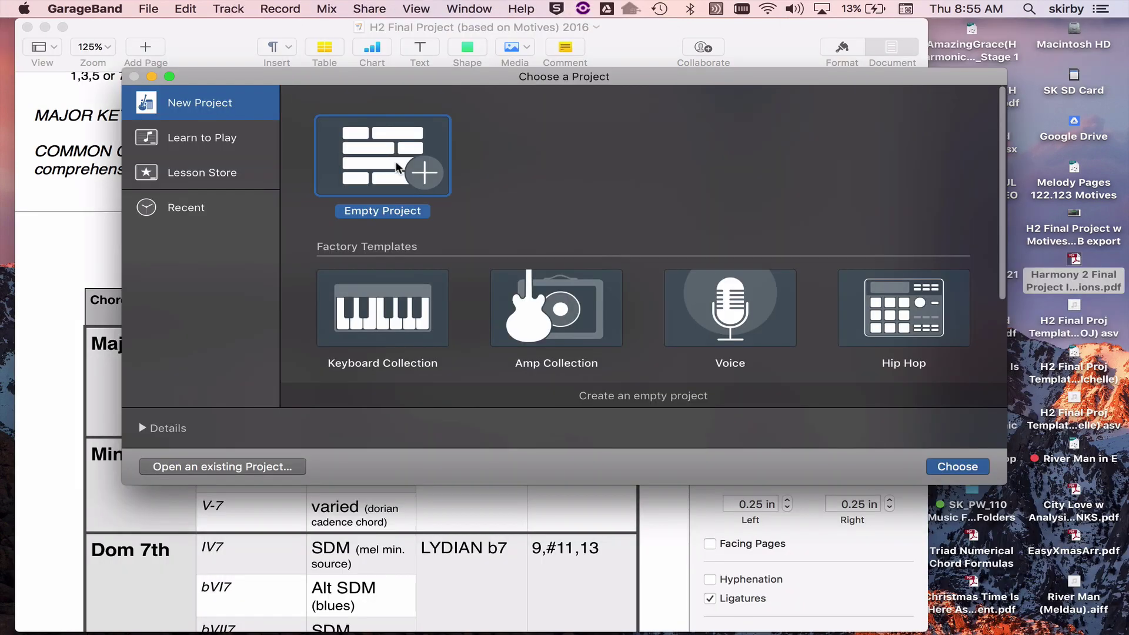
In GarageBand, create an empty project with a software instrument track, and close the Musical Typing keyboard
key(Escape)
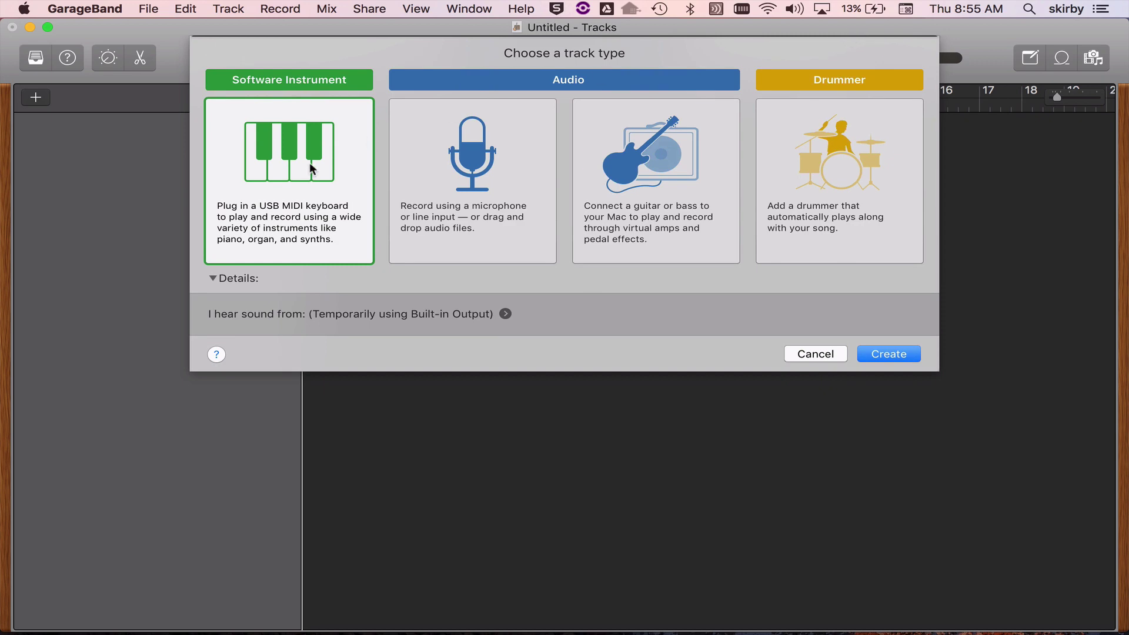
click(891, 353)
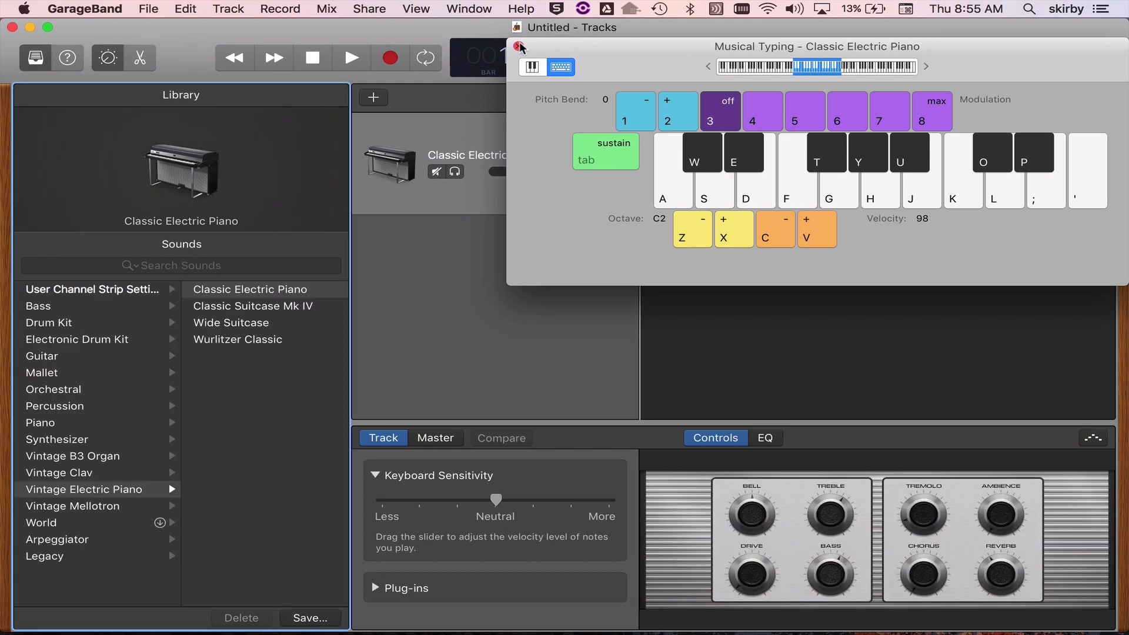
click(518, 46)
Import the sample project's MIDI file from the desktop into the GarageBand project at bar 1, without its tempo information
drag(799, 27, 571, 27)
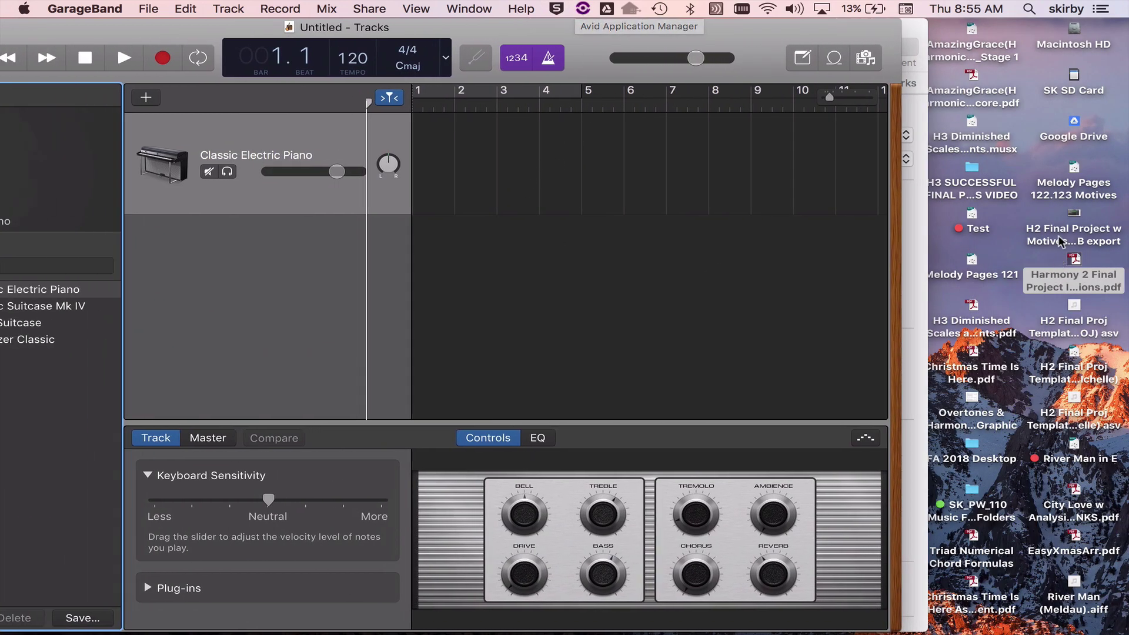
click(1074, 306)
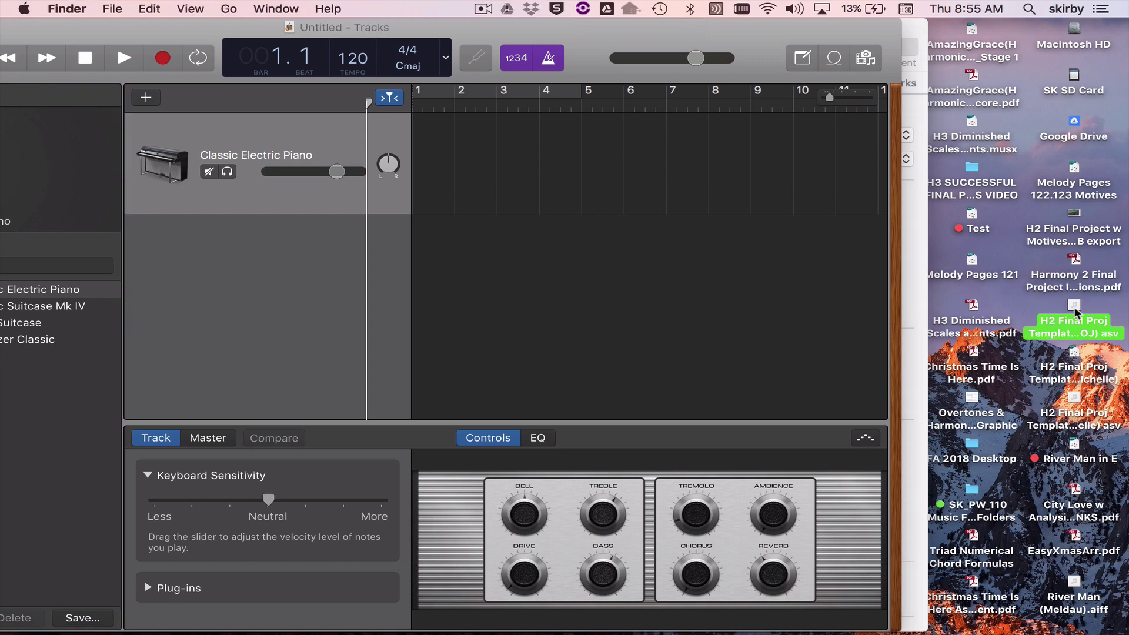
drag(1074, 309, 394, 300)
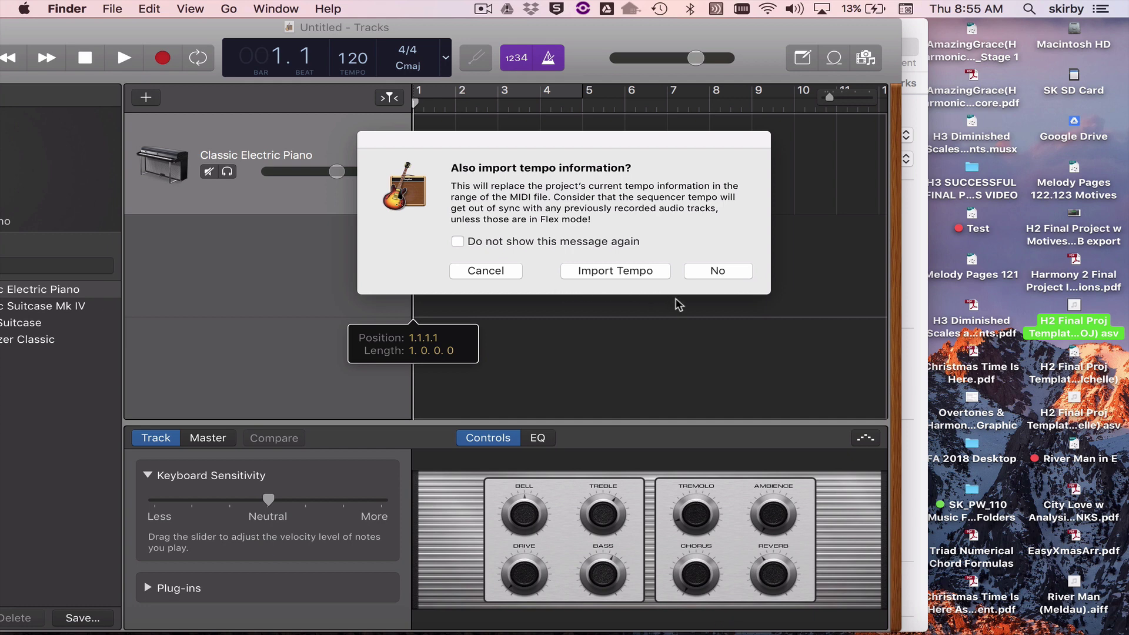
click(716, 272)
click(717, 272)
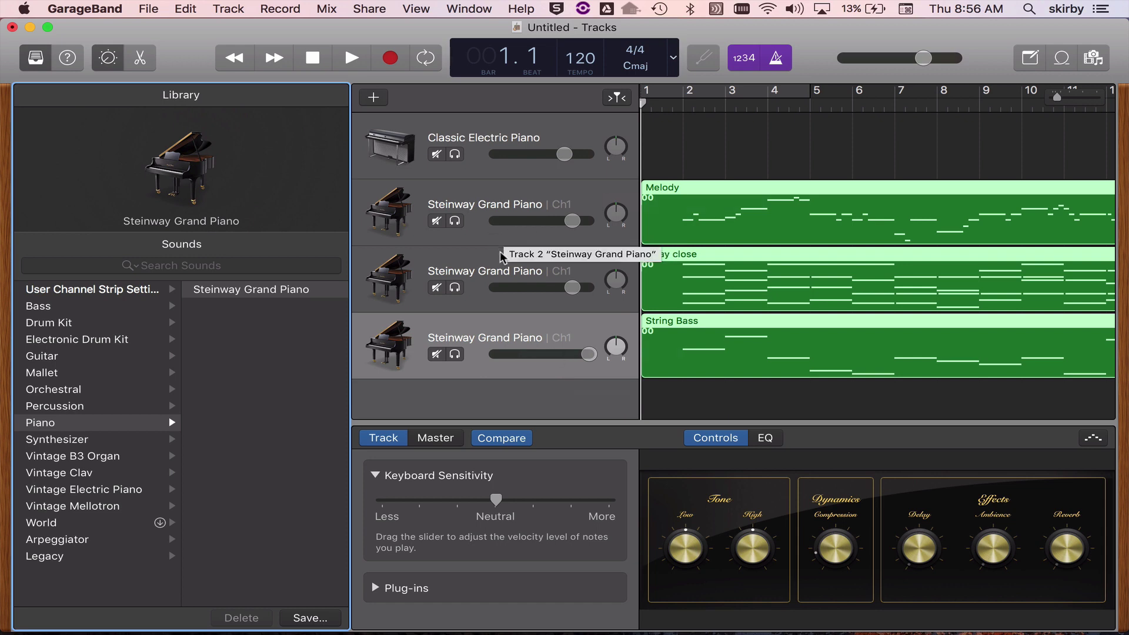
Change the Melody track's sound to the Classic Electric Piano from the Vintage Electric Piano category
click(570, 195)
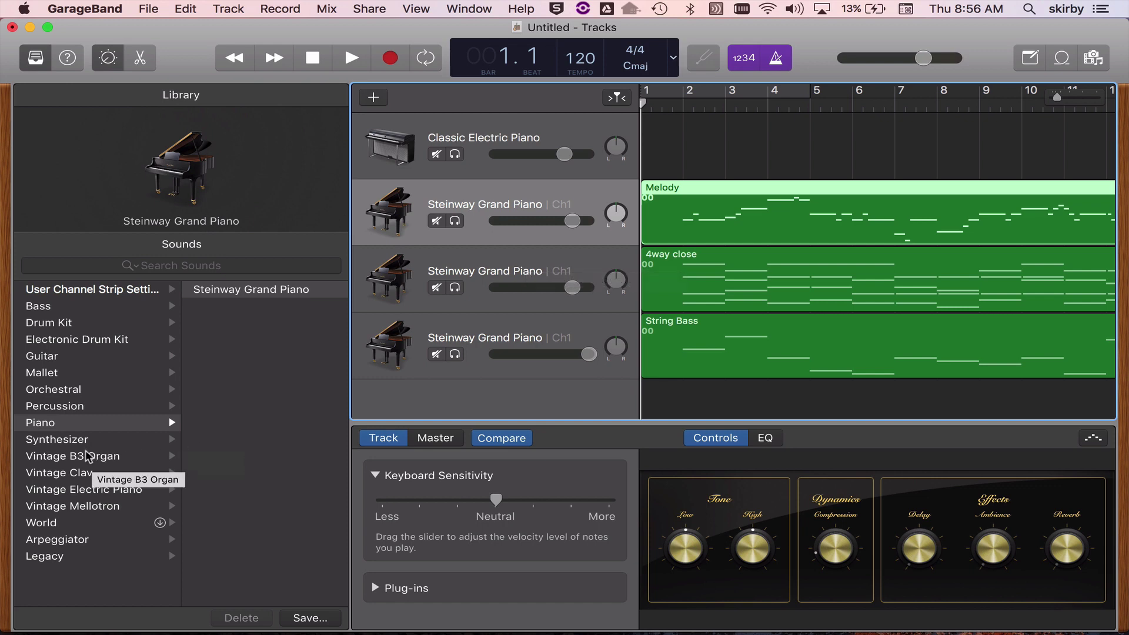
click(74, 489)
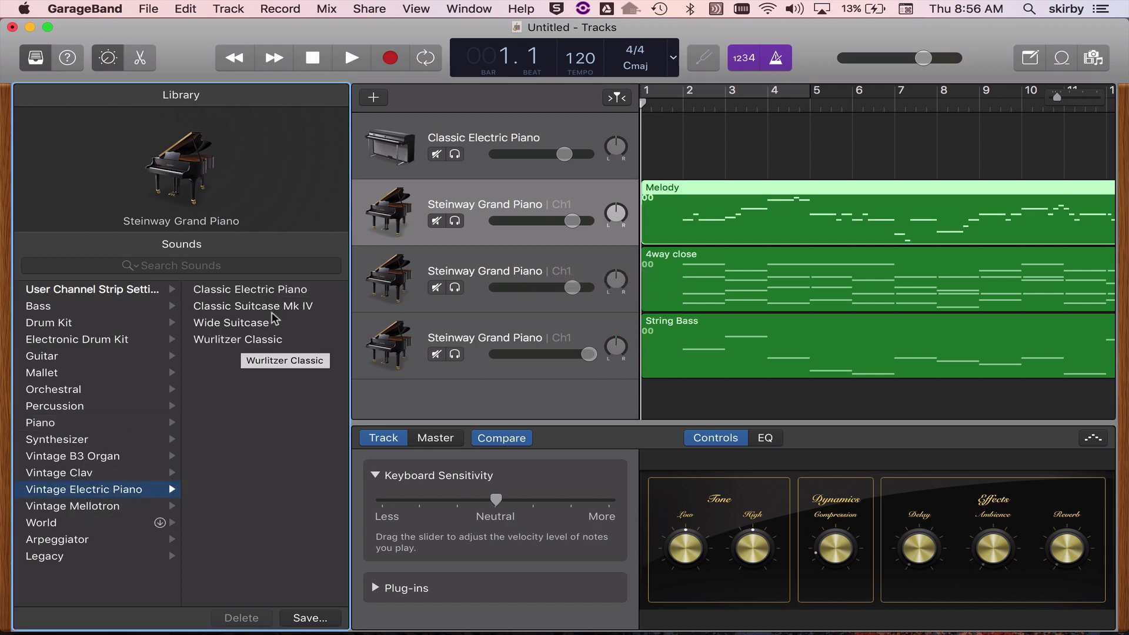
click(258, 293)
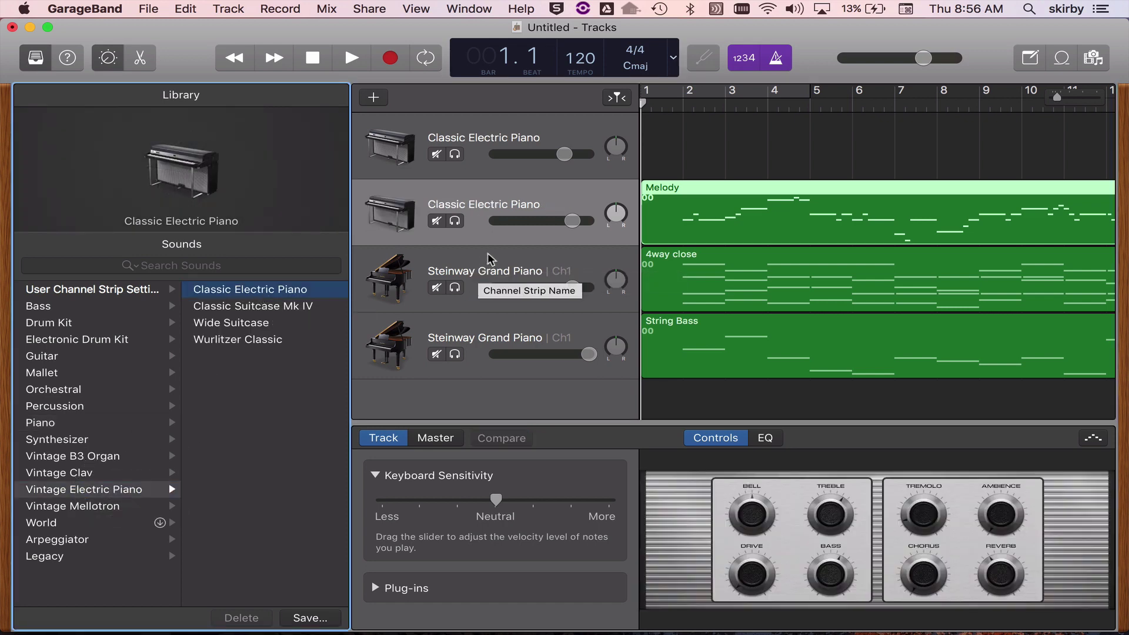
Assign the Classic Electric Piano sound to the 4way close track, and dismiss the calendar notification
click(470, 276)
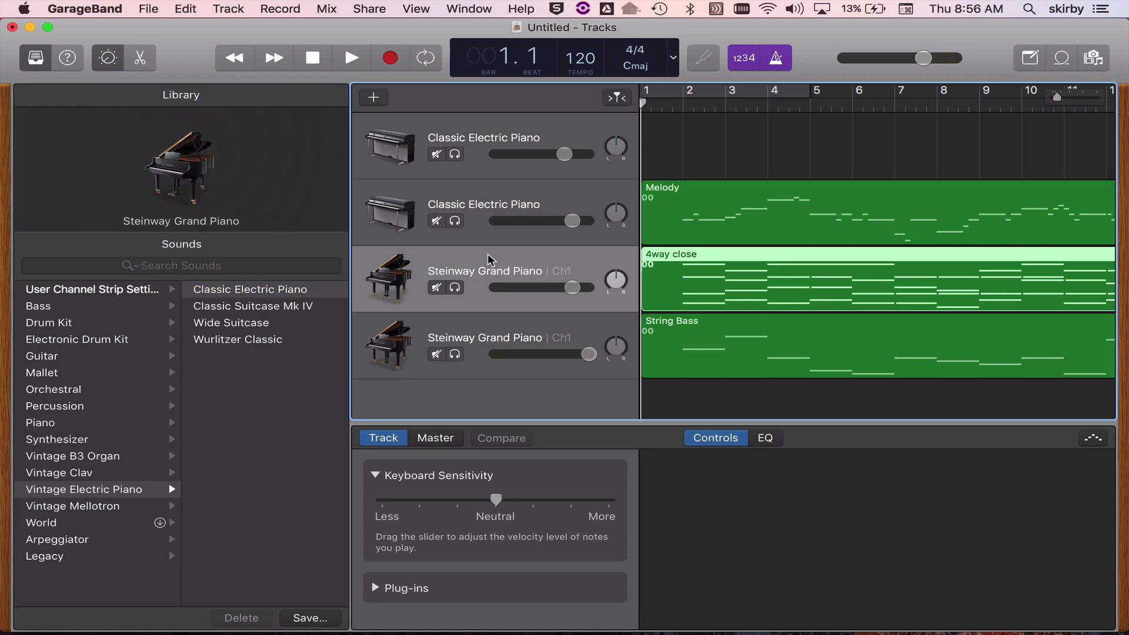
click(97, 490)
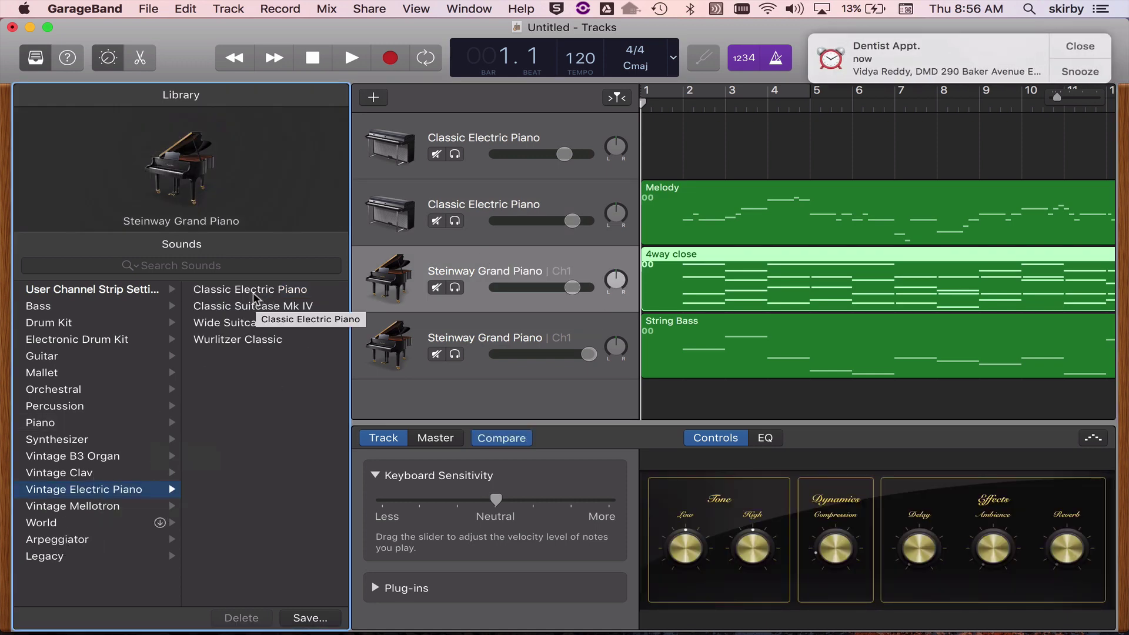
click(253, 289)
click(1079, 45)
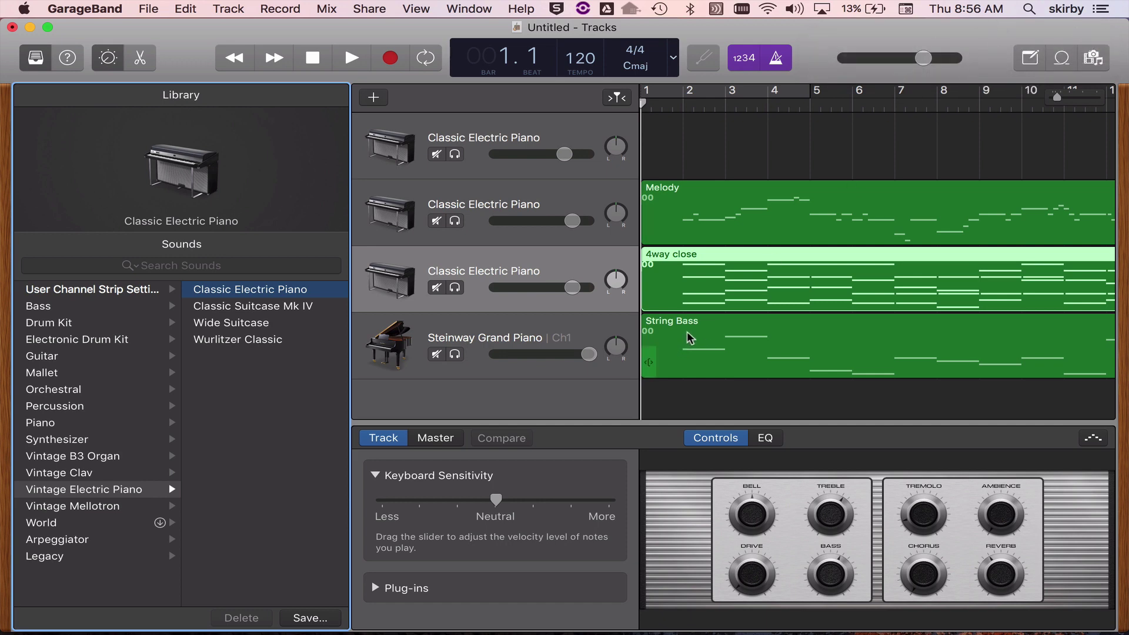
Set the String Bass track's sound to Fingerstyle Bass
click(594, 323)
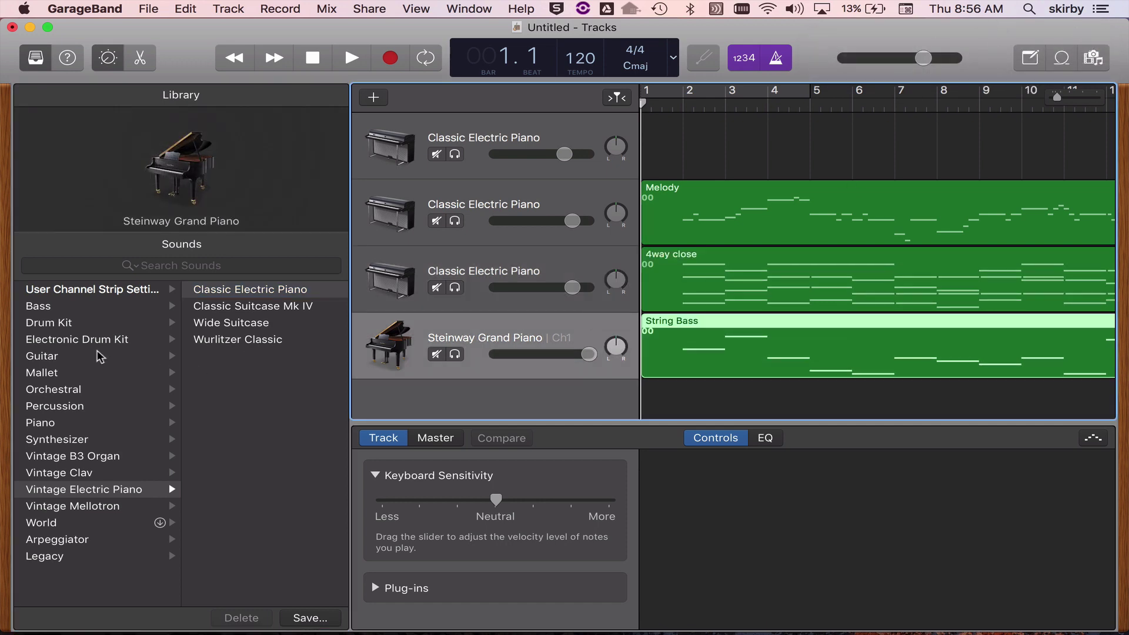
click(70, 306)
click(218, 294)
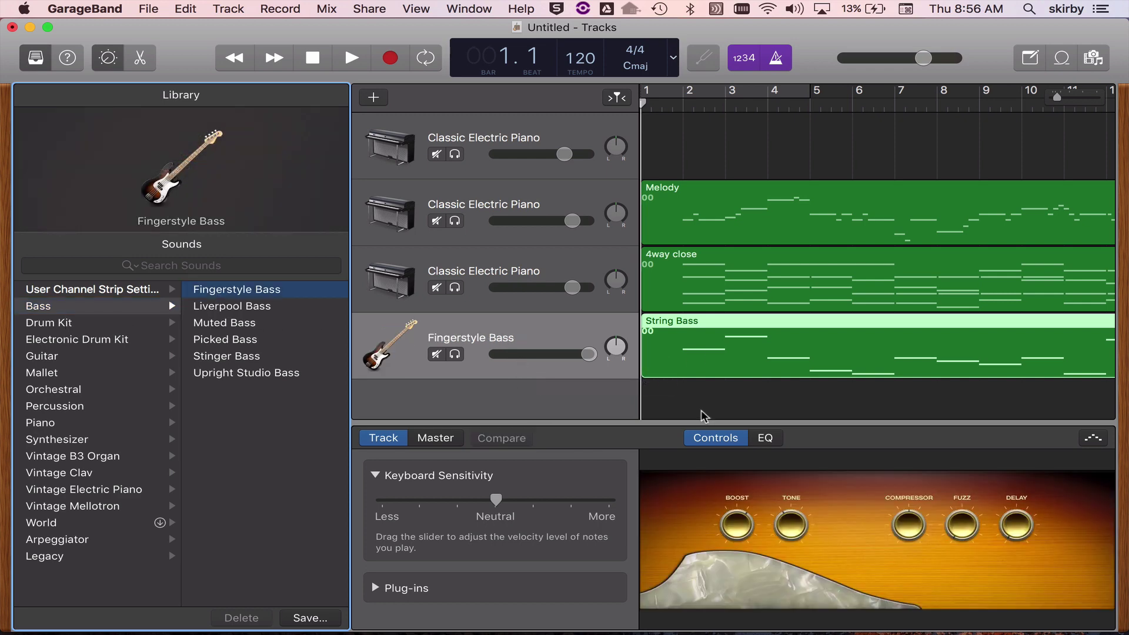
click(707, 357)
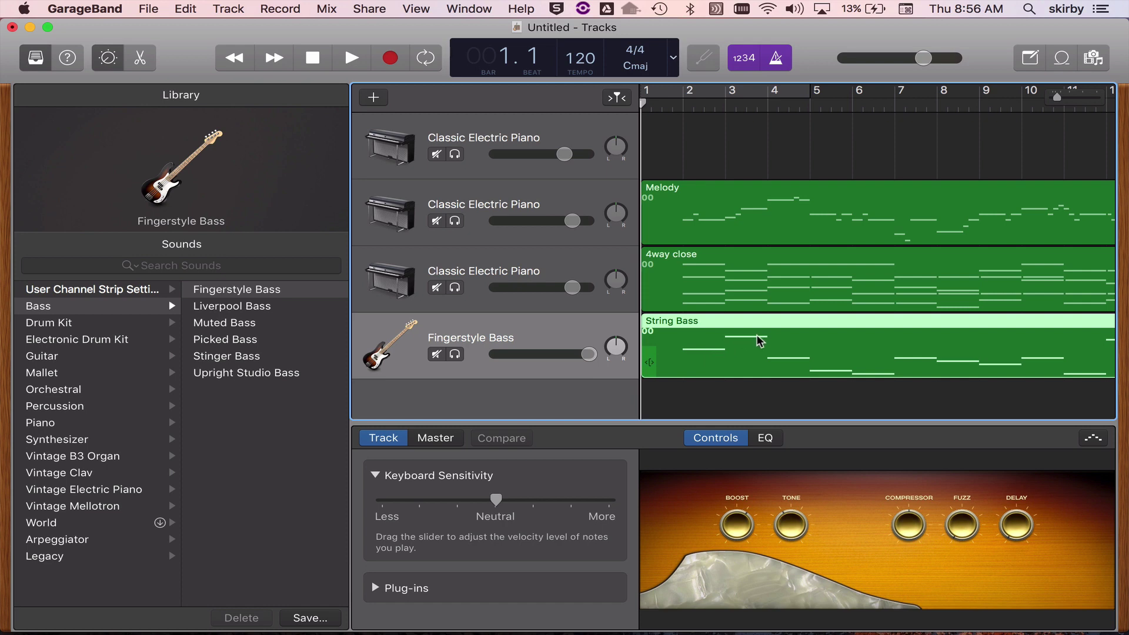
click(758, 352)
Turn off the metronome and count-in, and play back the opening bars of the imported tracks
drag(579, 27, 367, 27)
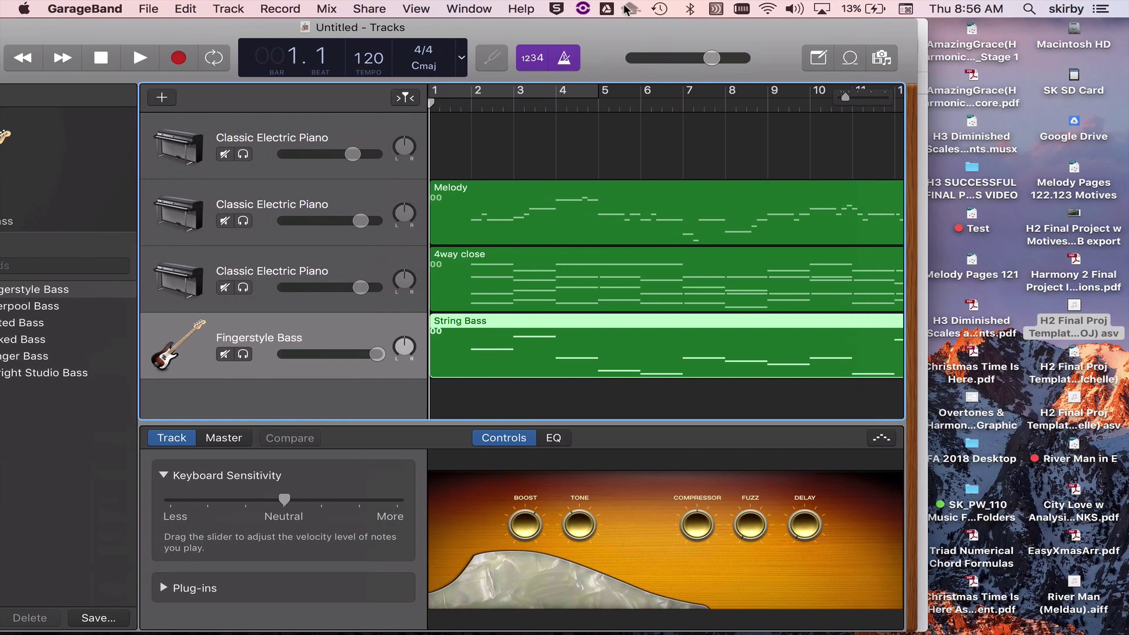
key(space)
key(space)
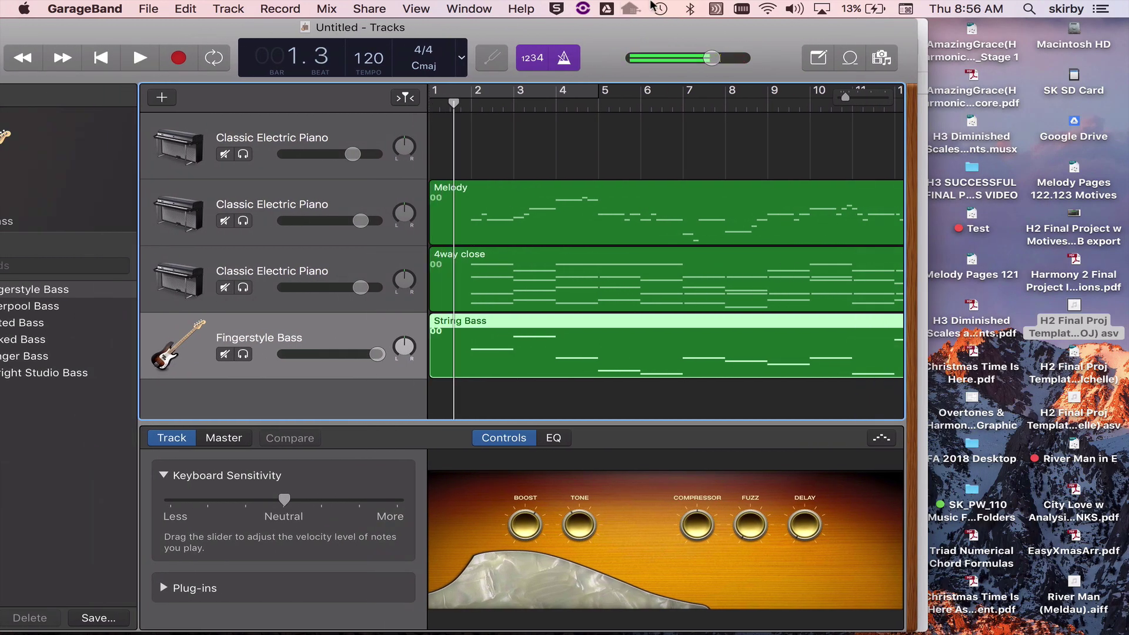
click(564, 58)
click(532, 58)
key(space)
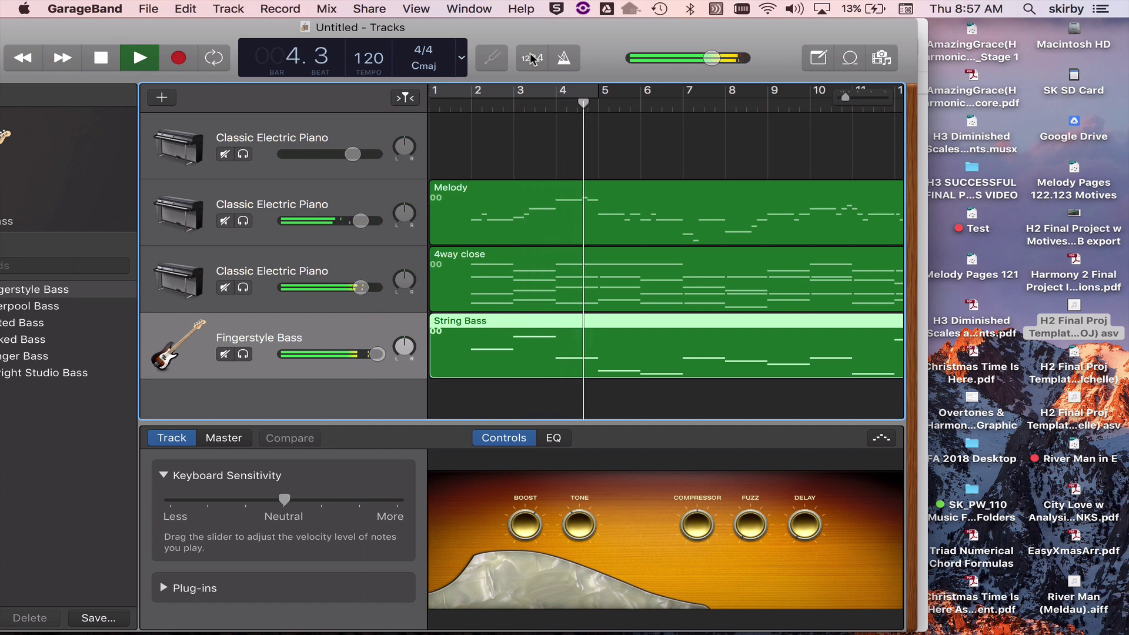
key(space)
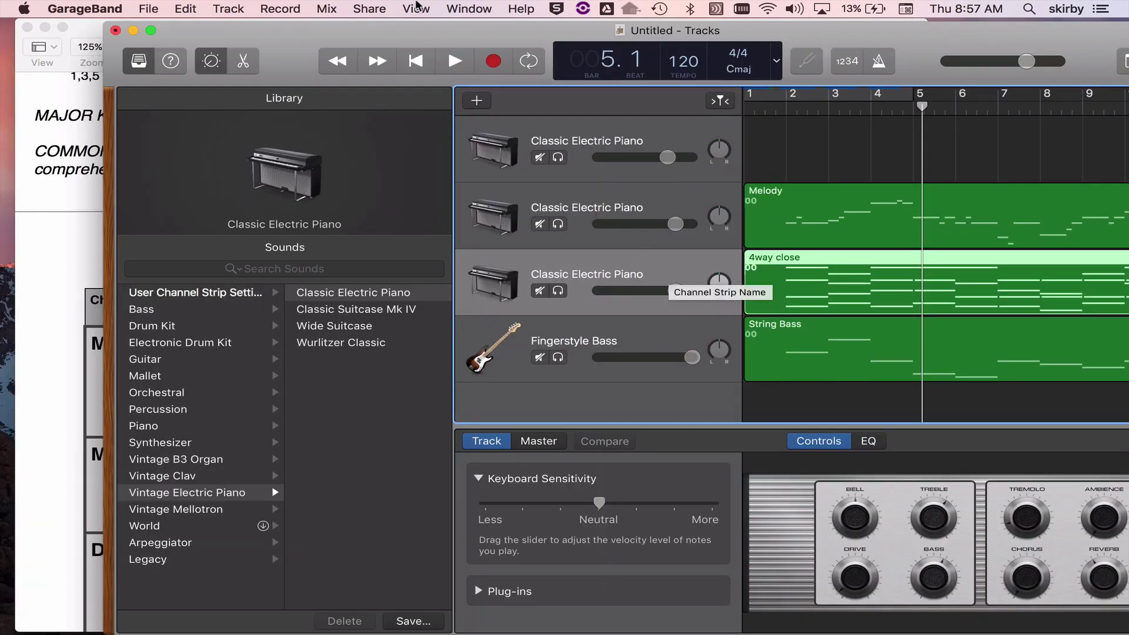
Add a duplicate-settings track below the 4way close track, give it the String Ensemble sound, and copy the 4way close region onto it
click(368, 9)
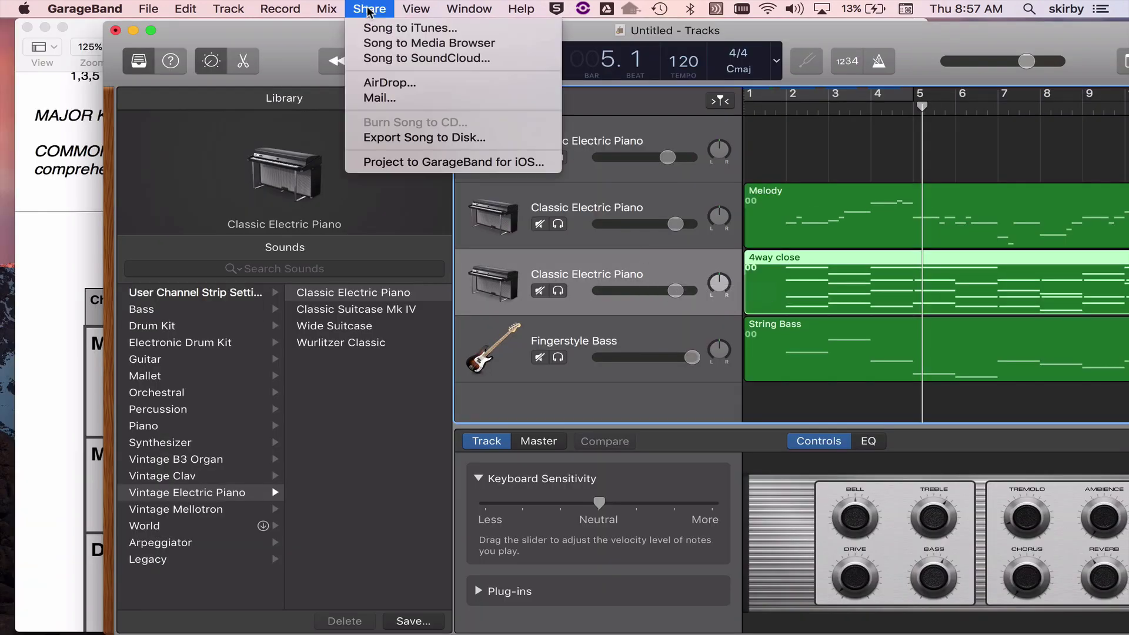
mouse_move(228, 9)
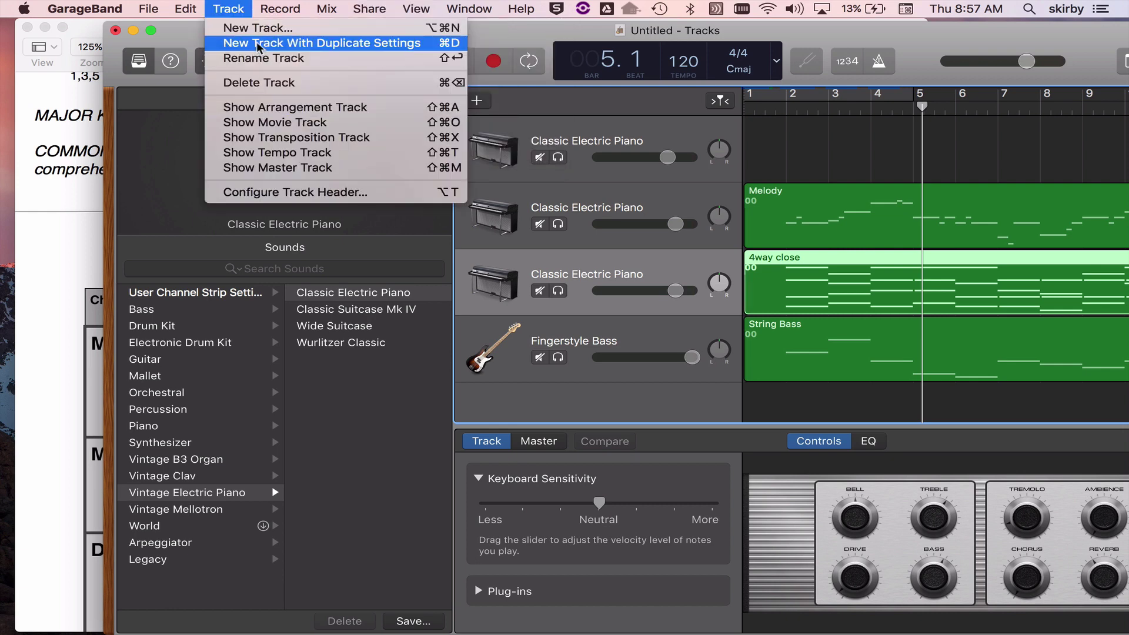
click(259, 44)
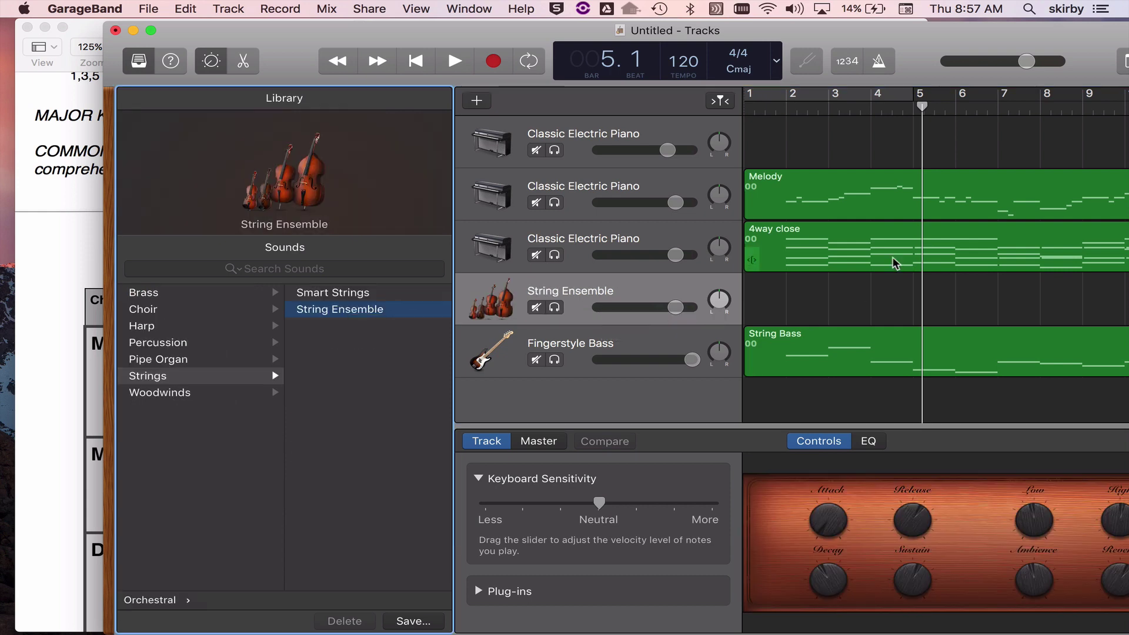
click(888, 262)
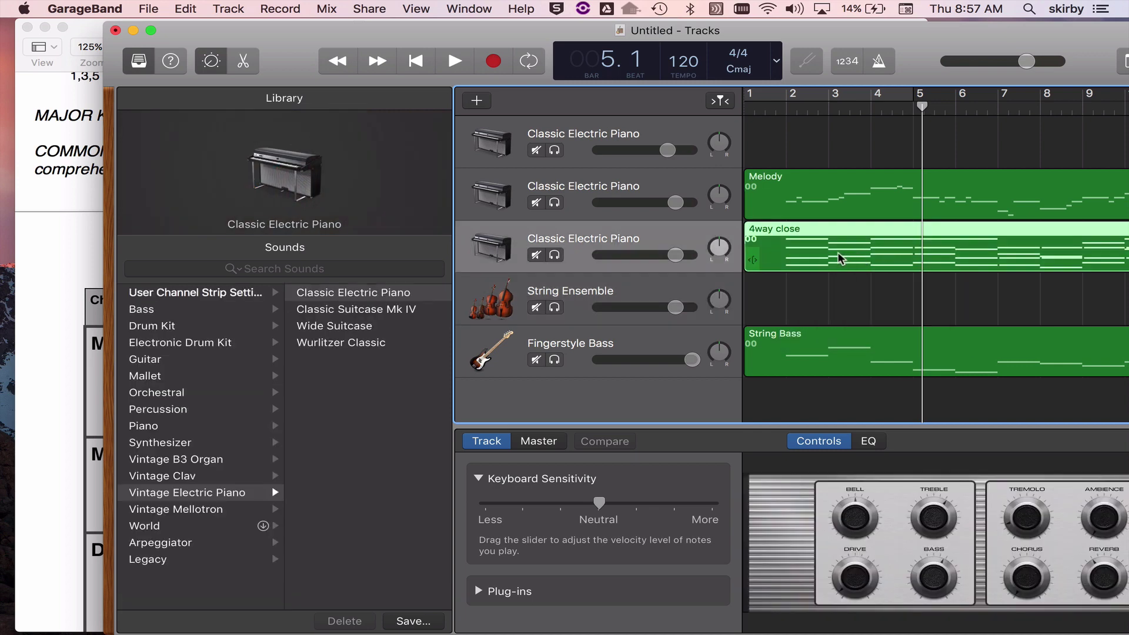
drag(839, 259, 806, 294)
Play back a few bars with the strings included, and lower the String Ensemble track's volume to -0.1 dB
key(space)
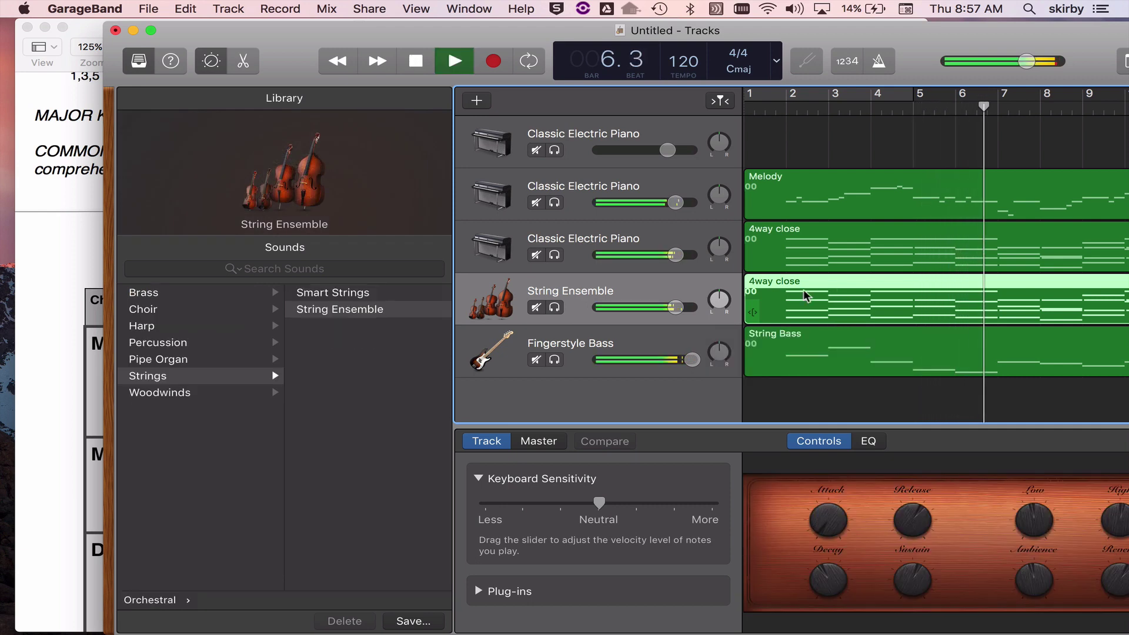
key(space)
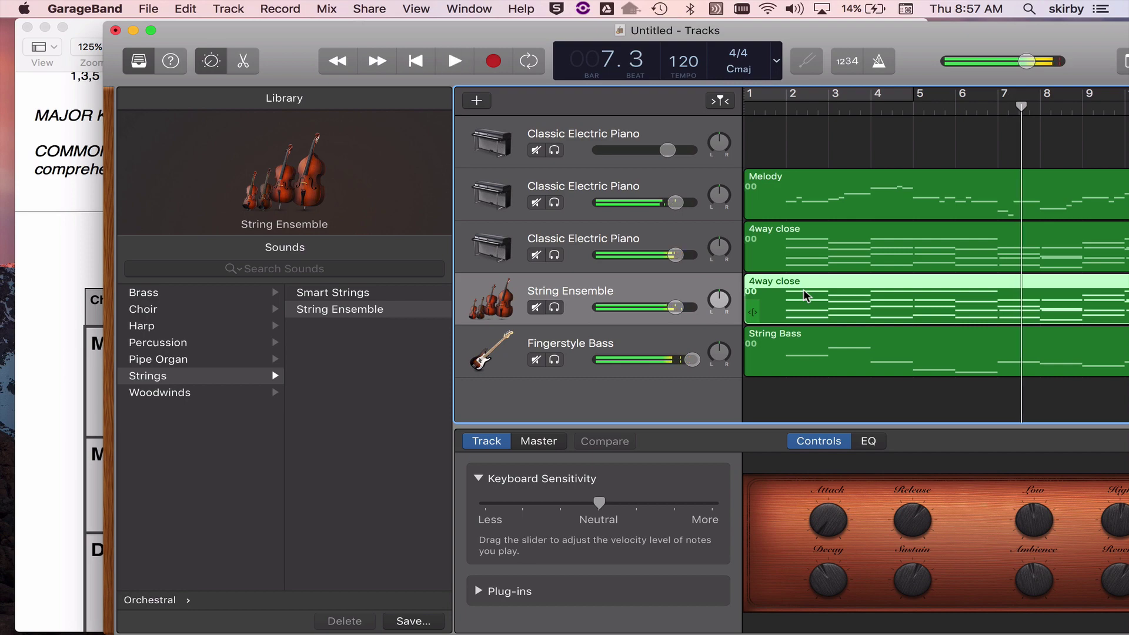
drag(678, 316, 668, 314)
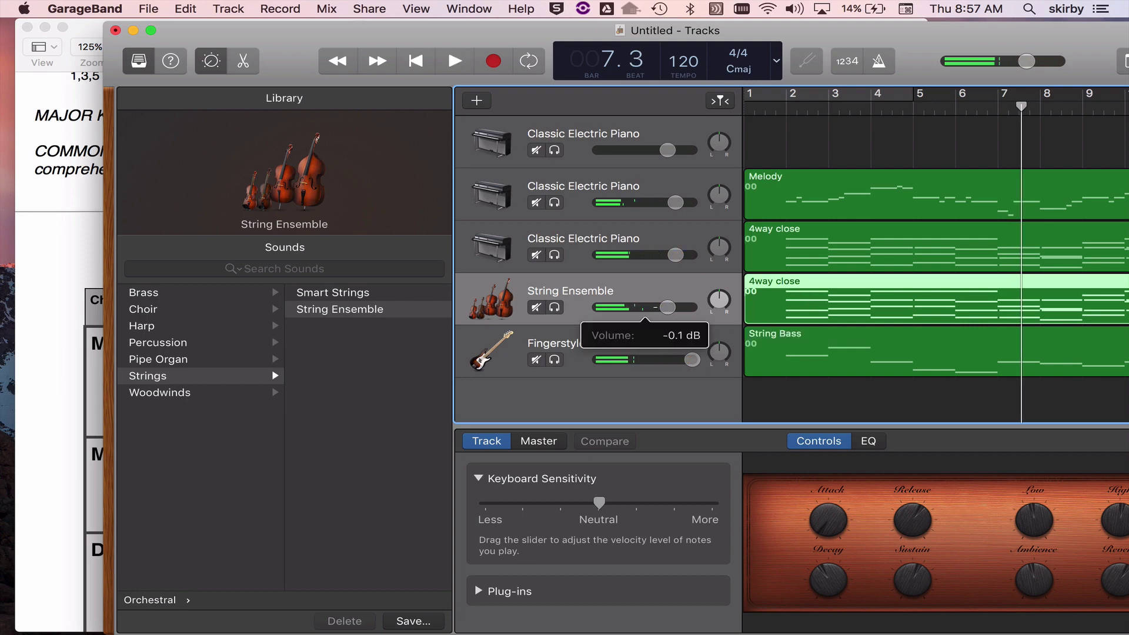
Reposition and widen the project window, and show the Apple Loops browser
drag(903, 25, 614, 21)
scroll(657, 351, up, 1)
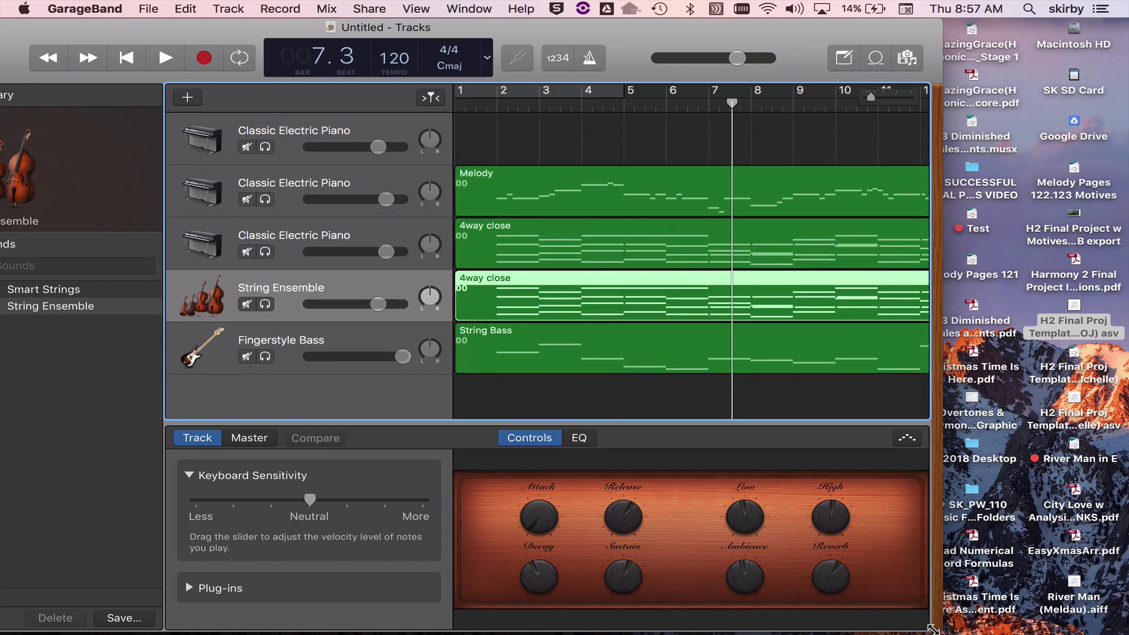
drag(938, 627, 1123, 628)
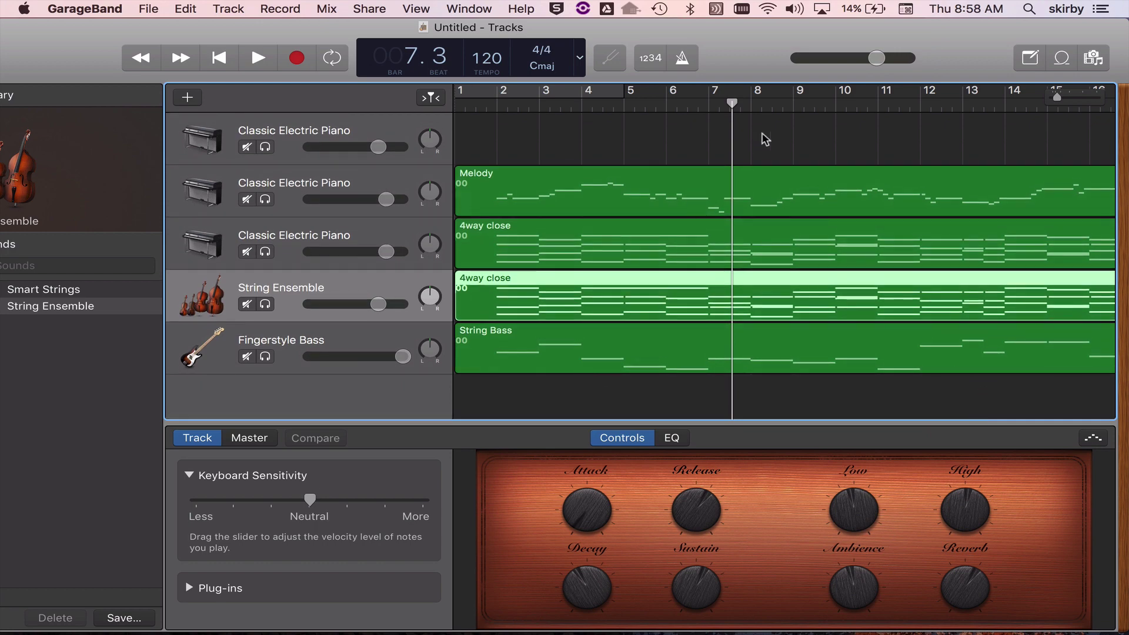
click(1062, 58)
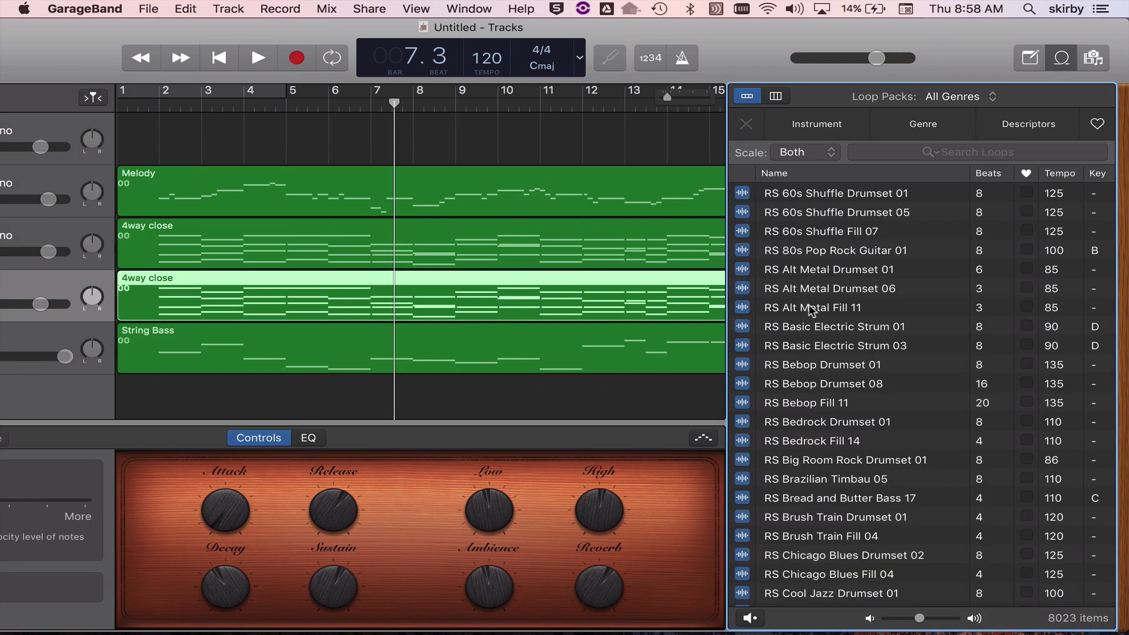
Browse the loop list and preview the Aidan - Verse and Aidan - Green and Yellow drummer loops
scroll(849, 355, down, 20)
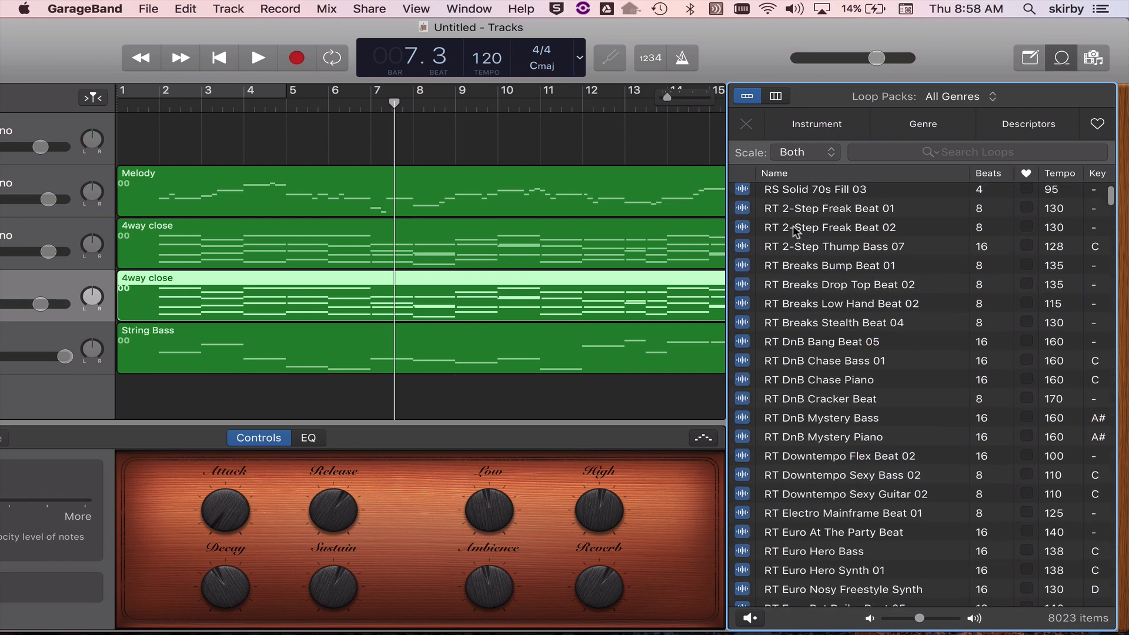
drag(764, 37, 874, 17)
scroll(925, 395, down, 20)
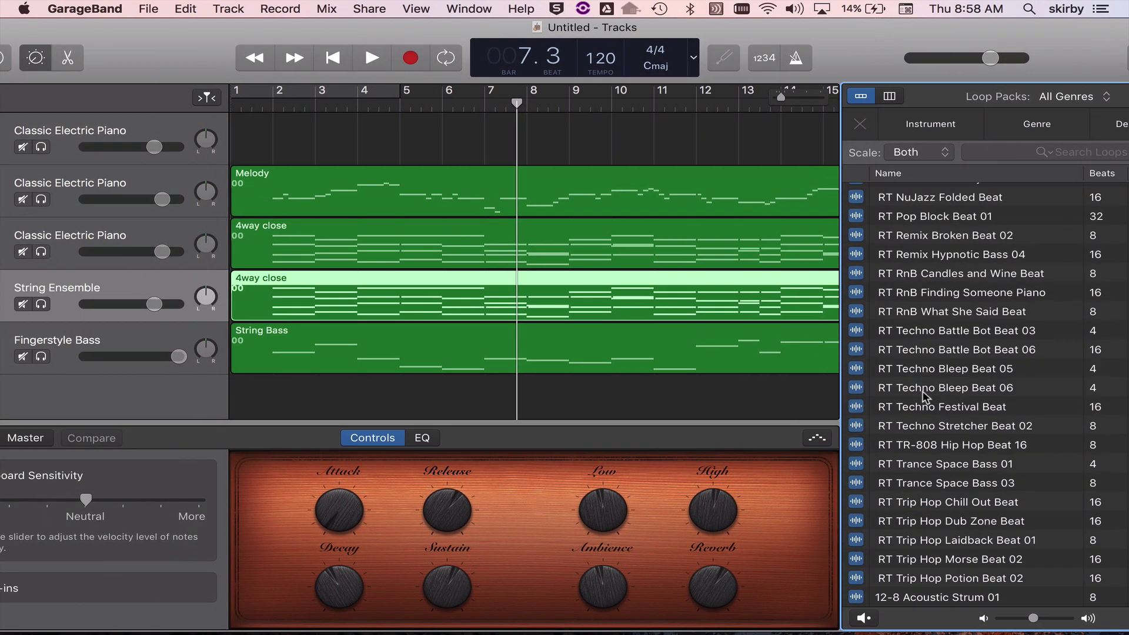
scroll(925, 397, down, 20)
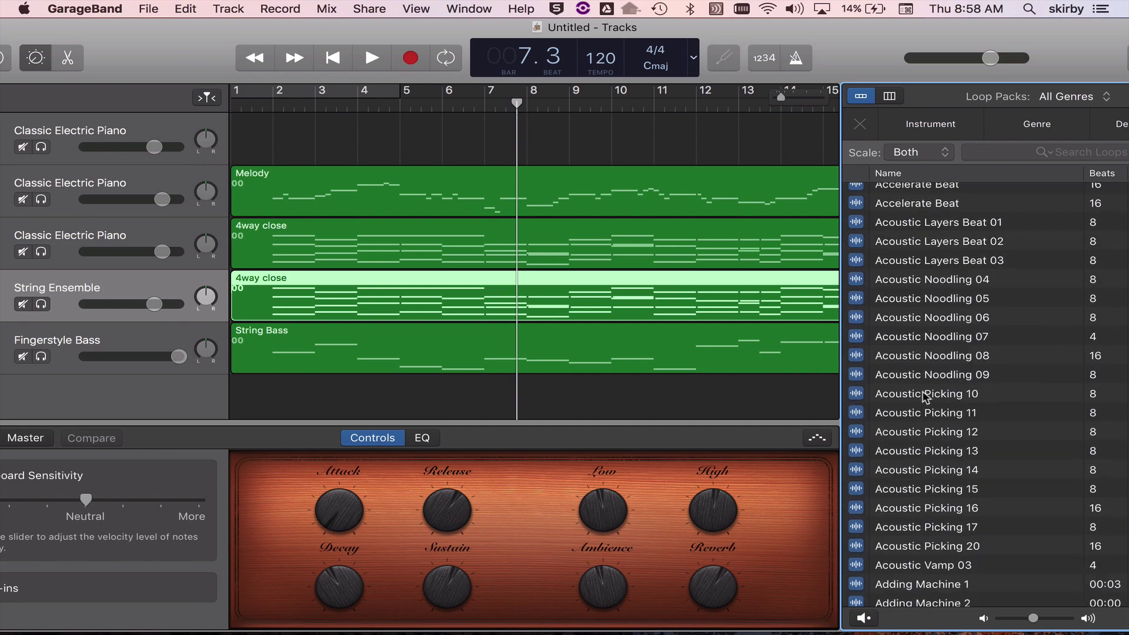
scroll(925, 397, down, 15)
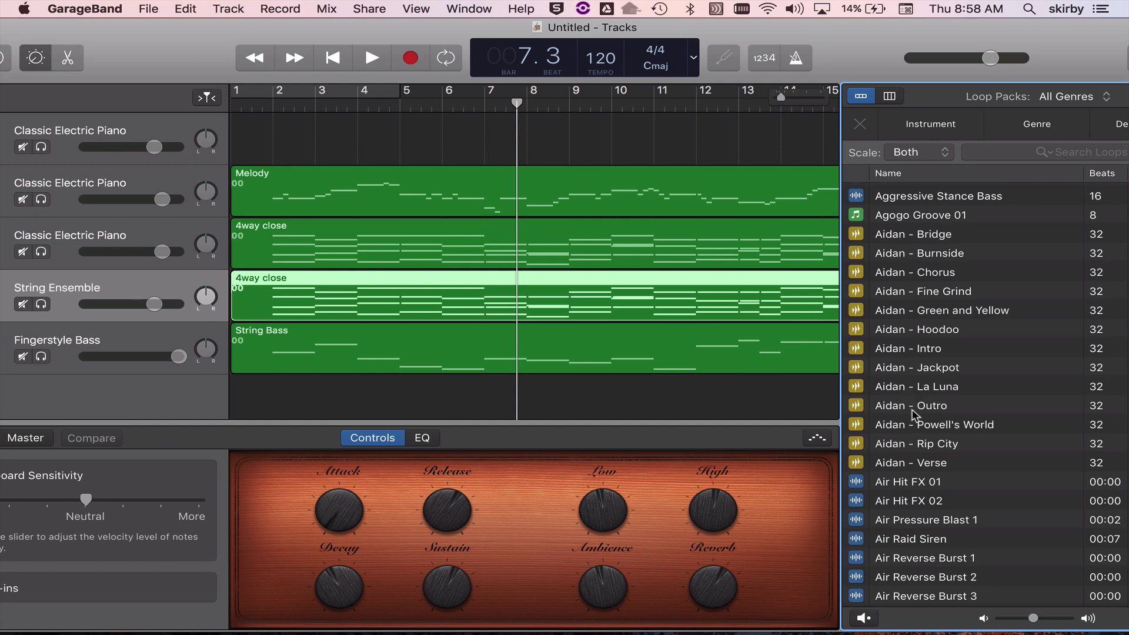
click(894, 463)
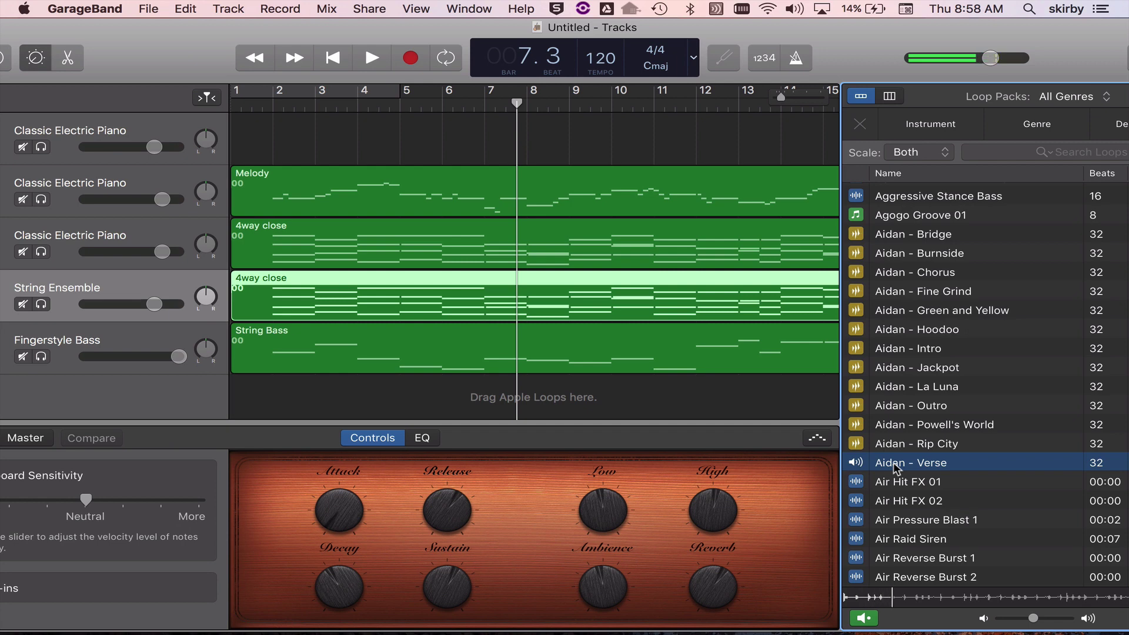
click(894, 463)
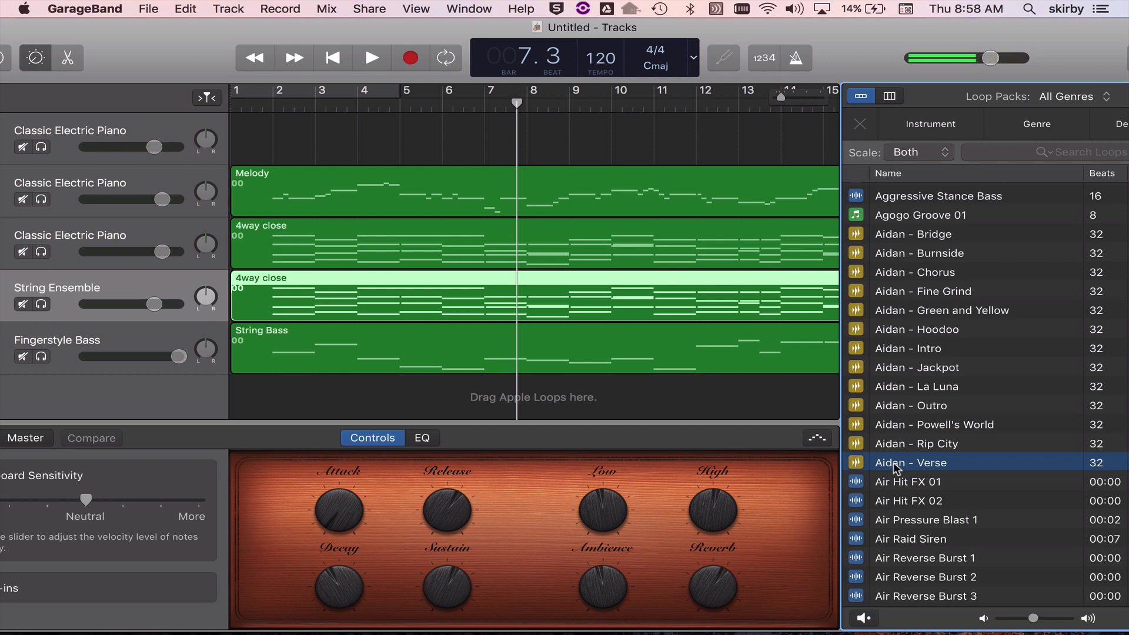
click(921, 312)
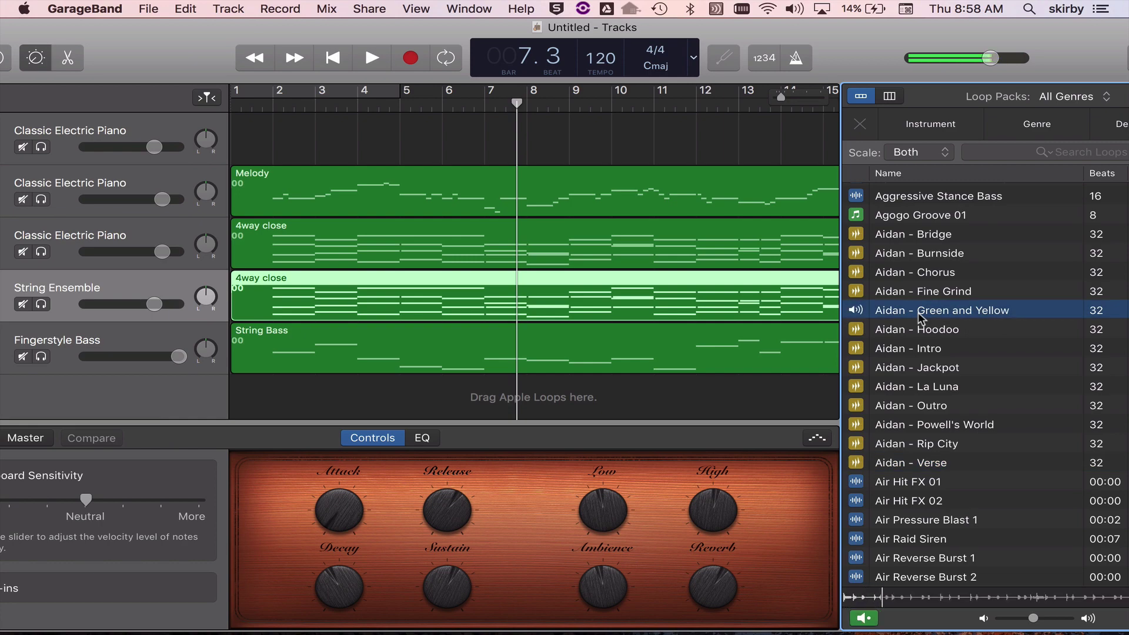
click(921, 315)
Look further through the loops and preview the Anders - Verse drummer loop
scroll(889, 341, down, 20)
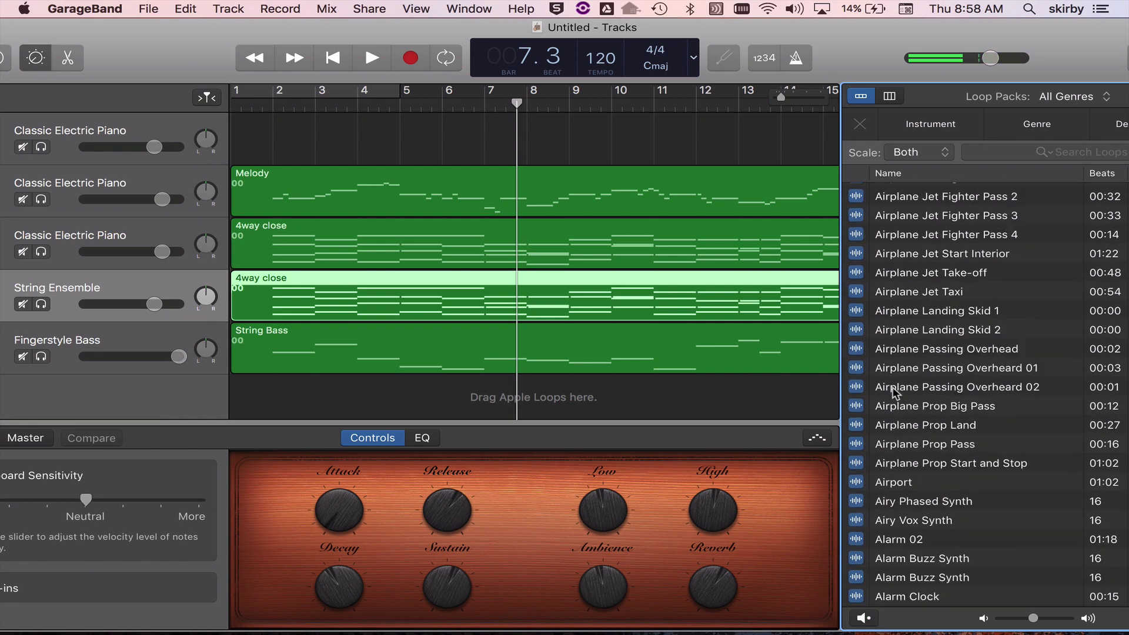
scroll(894, 391, down, 20)
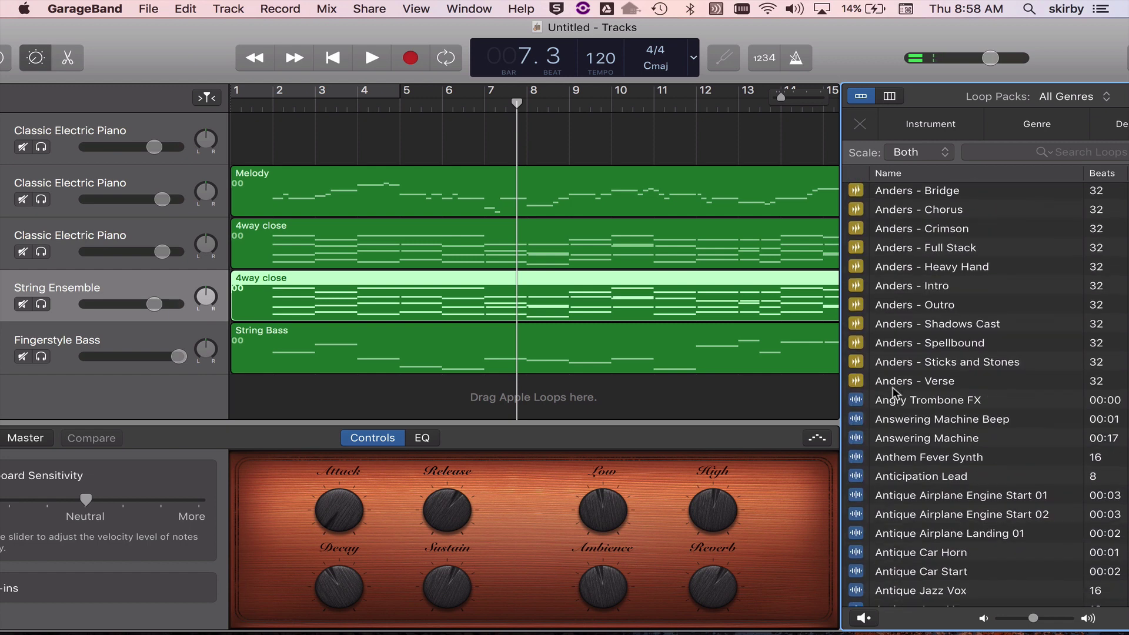
scroll(894, 391, up, 3)
scroll(894, 391, up, 2)
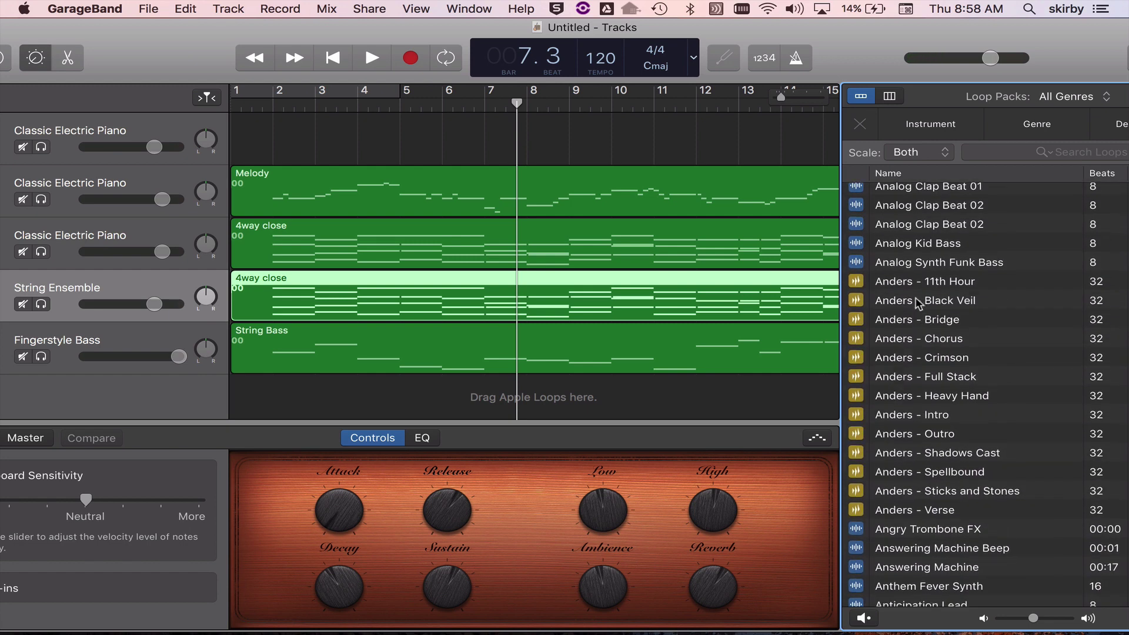
click(904, 512)
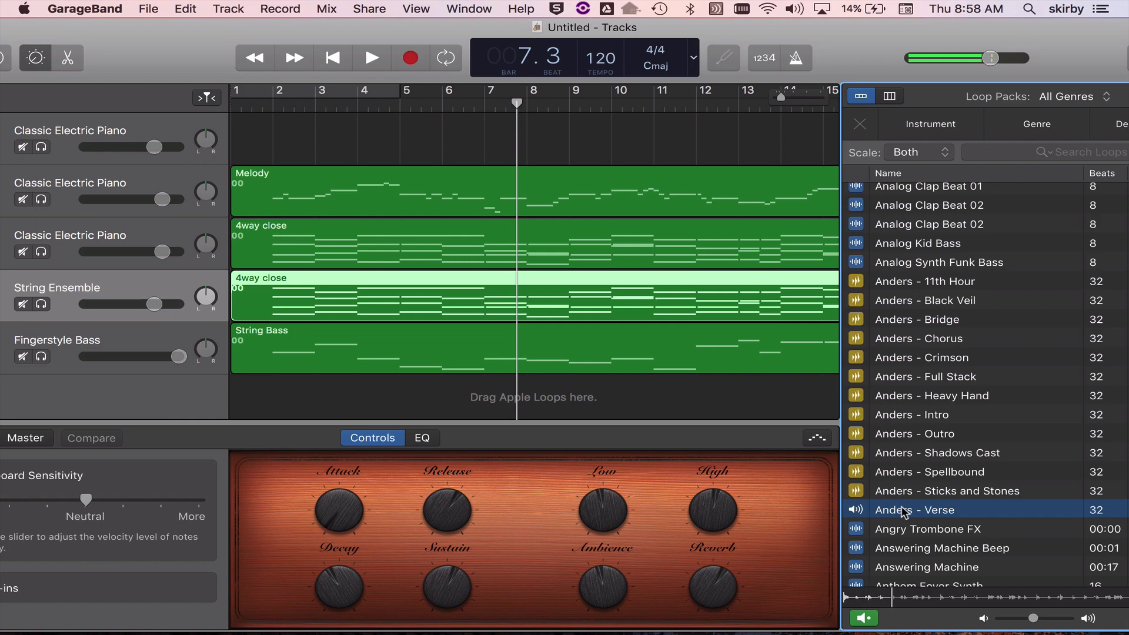
click(903, 512)
Find the Anton drummer loops in the list and preview Anton - Verse
scroll(903, 512, down, 15)
scroll(904, 512, up, 8)
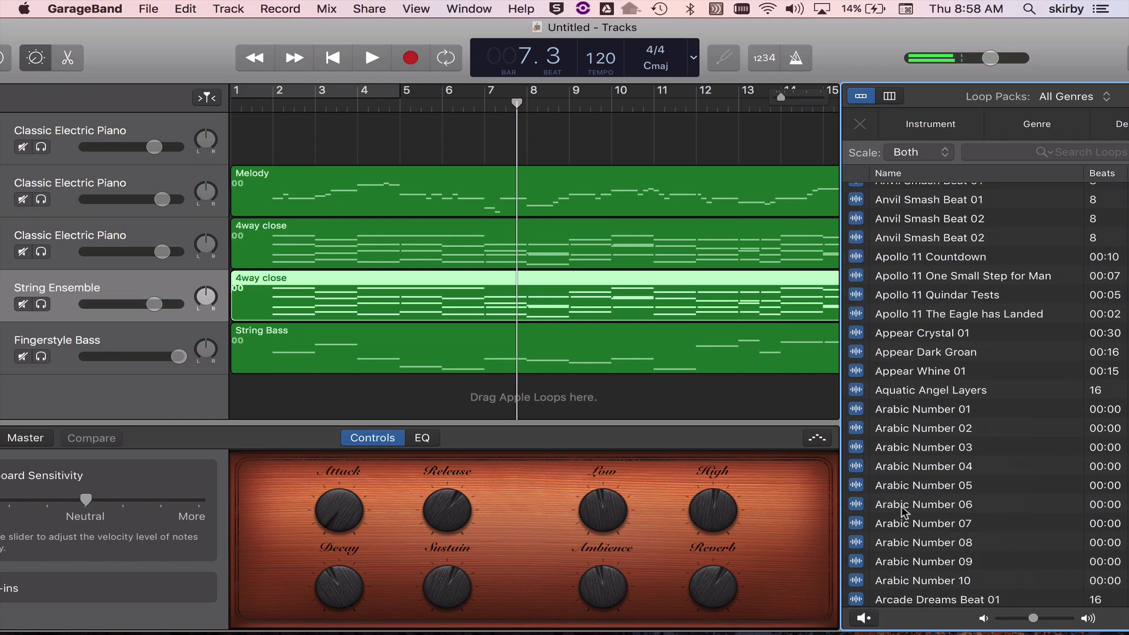
scroll(904, 510, up, 5)
click(909, 461)
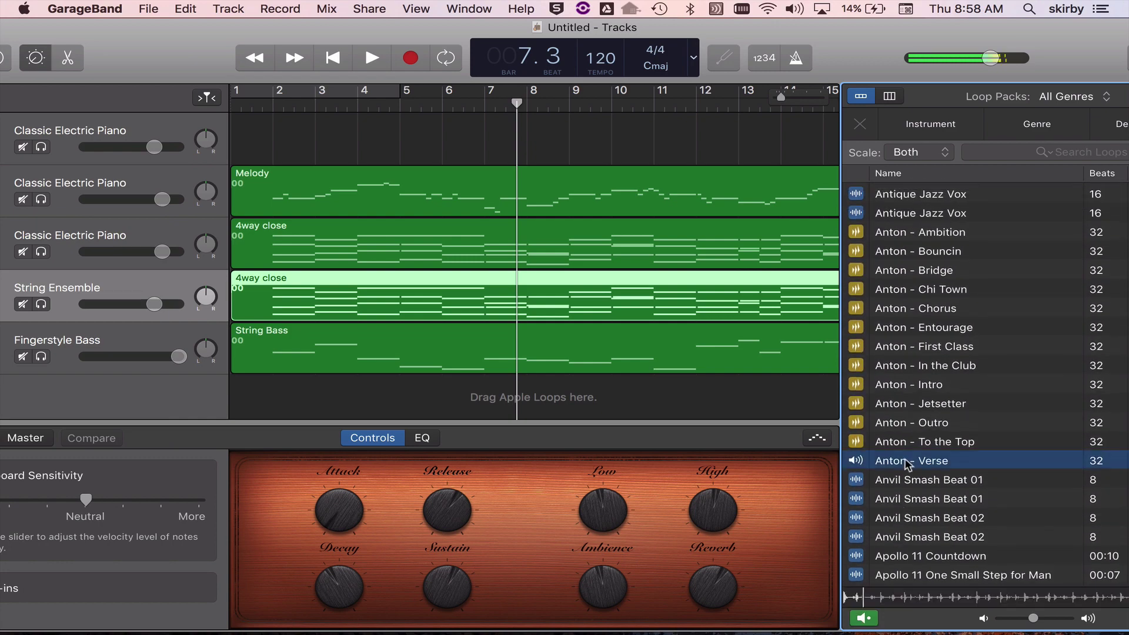
click(906, 462)
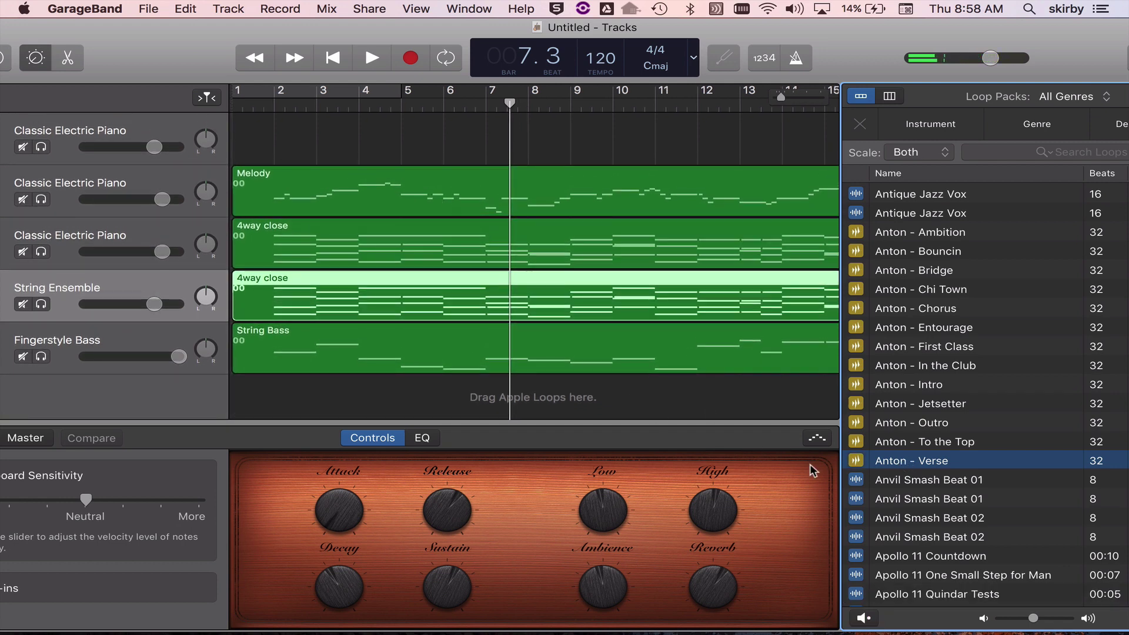
Create a drum track with Anton - Verse filling bar 1 and repeated from bar 2, followed by Anton - Chorus from bar 10
drag(857, 464, 213, 388)
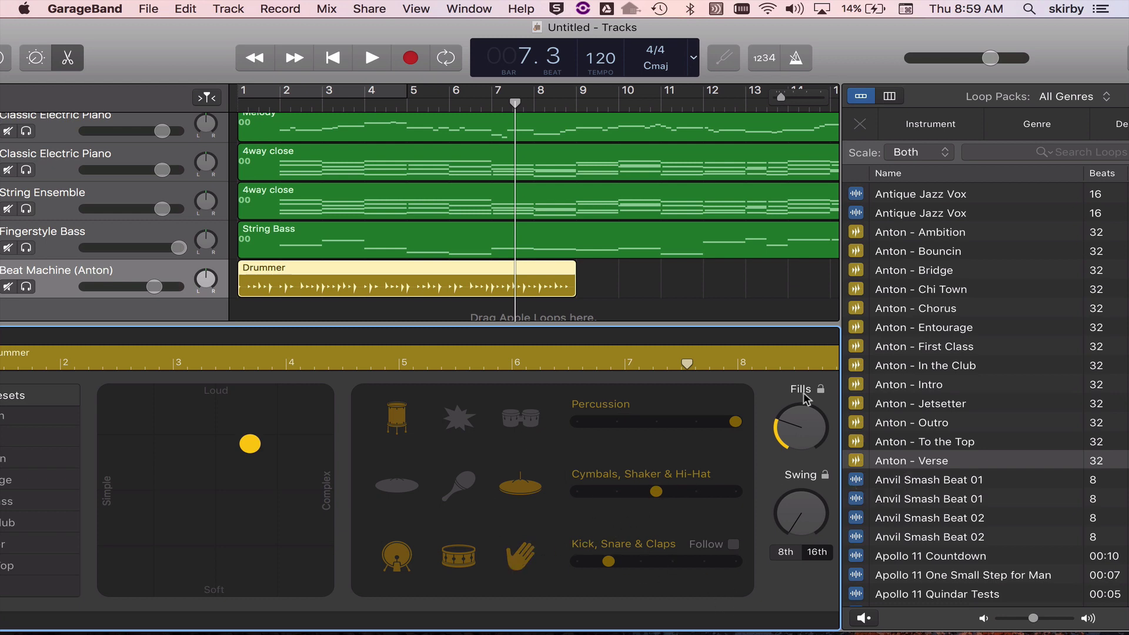
drag(471, 283, 498, 278)
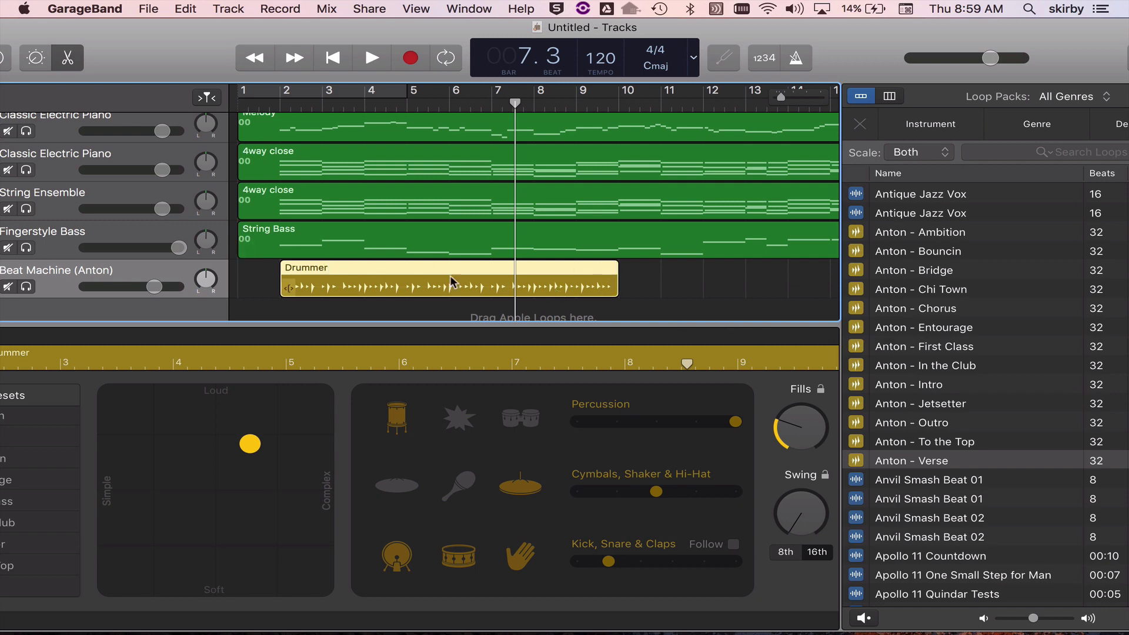
key(super+z)
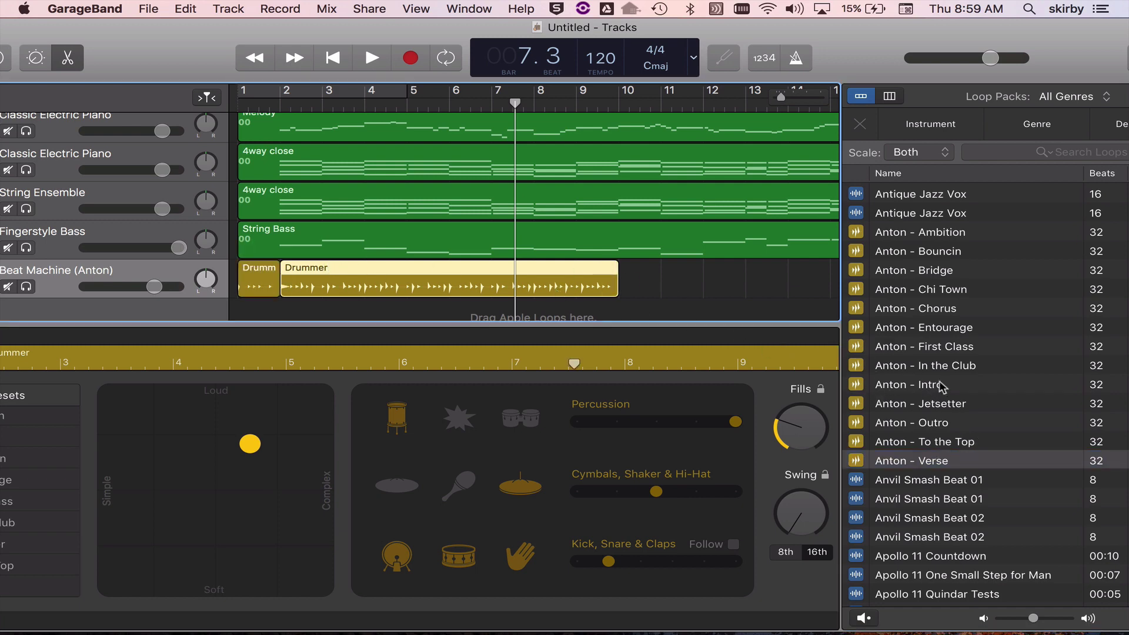
click(935, 310)
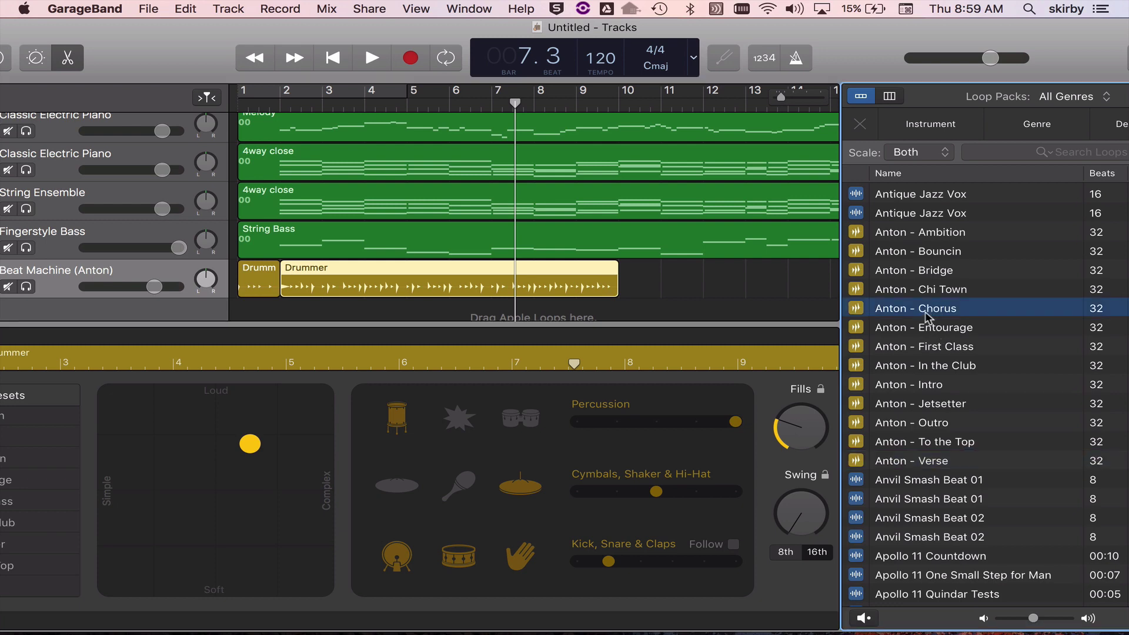
drag(935, 310, 616, 324)
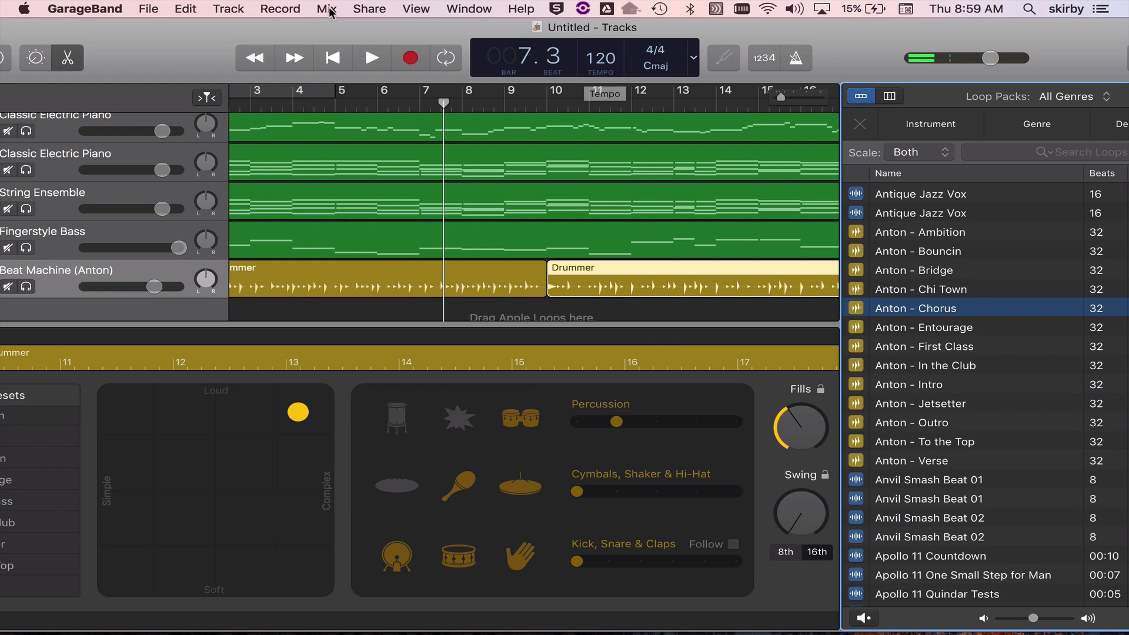
Play the whole arrangement from bar 1 with the added drum track, and stop playback at the end
drag(332, 26, 602, 30)
key(Return)
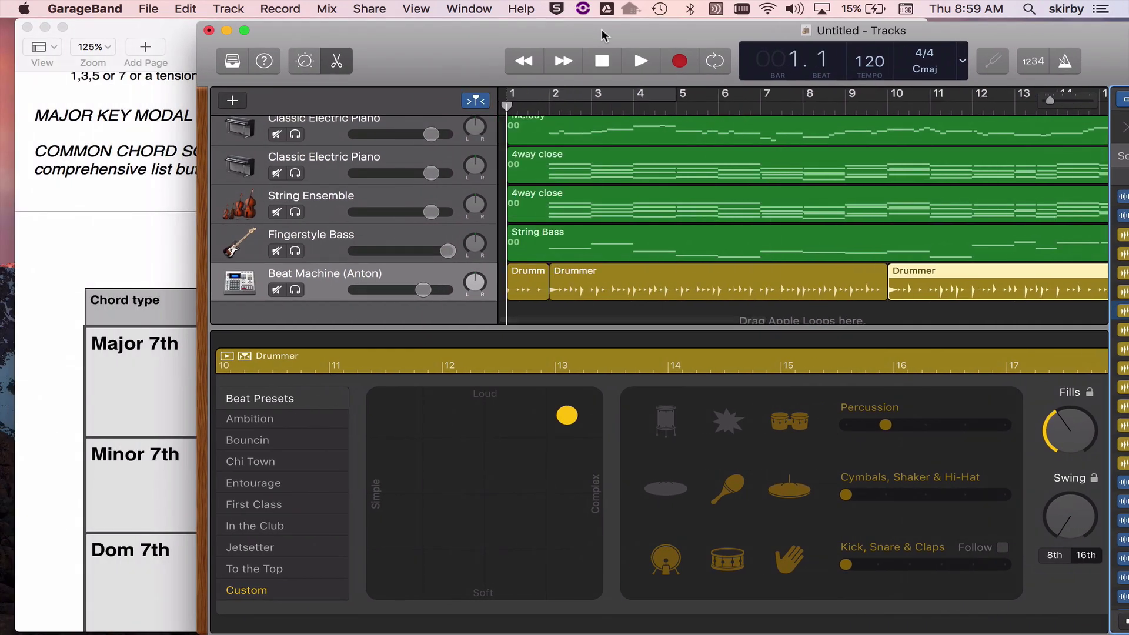
key(space)
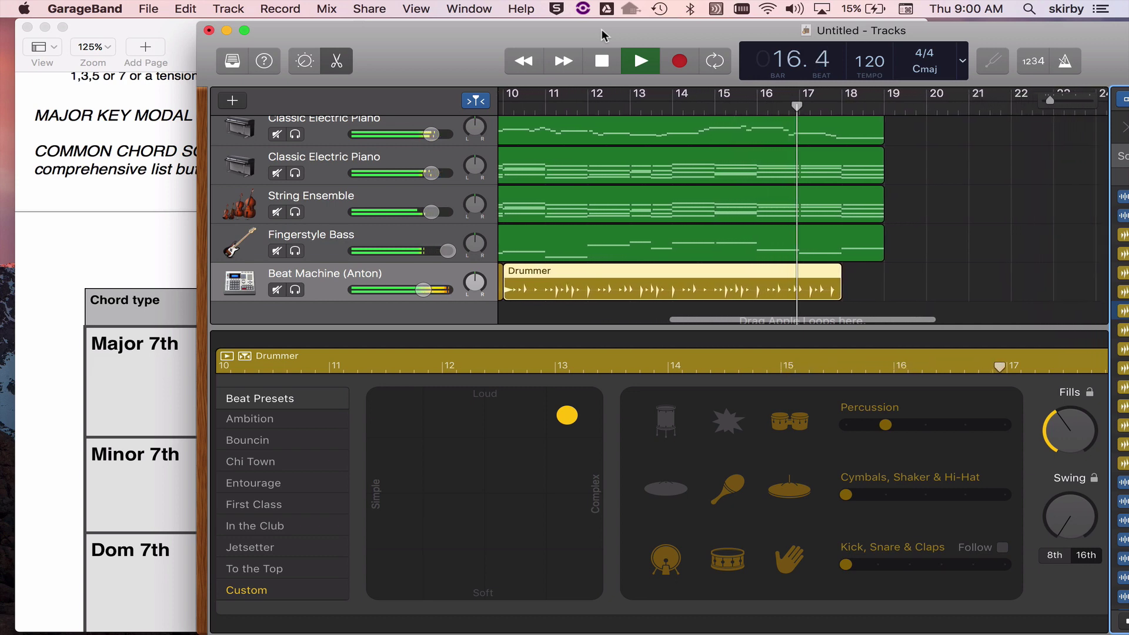
click(602, 61)
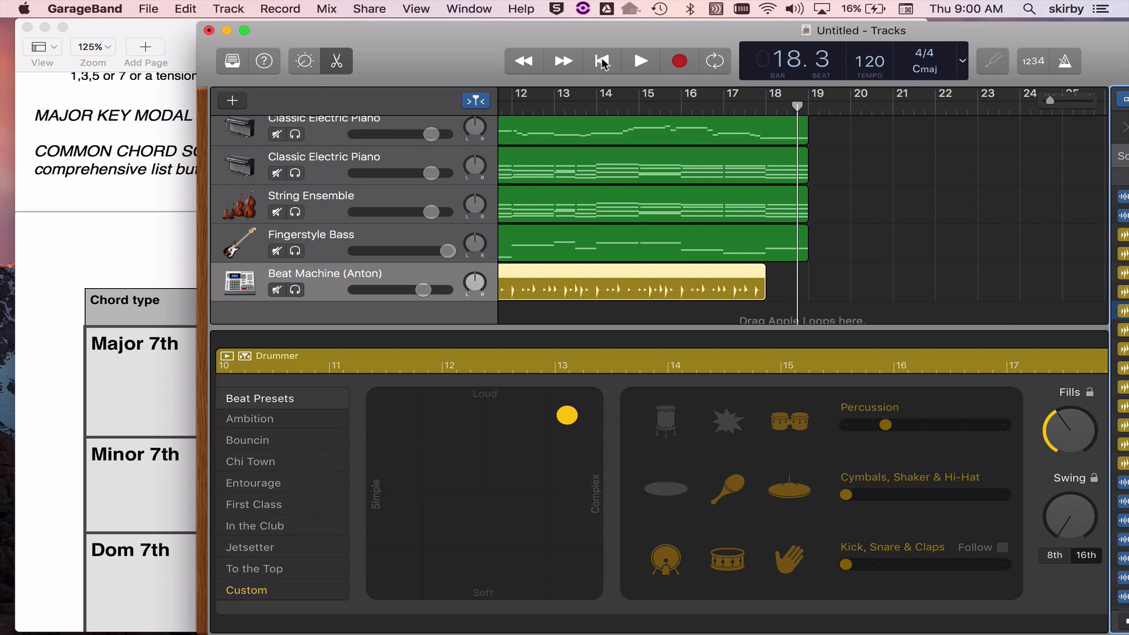
Open the String Bass region in the Piano Roll editor
double_click(535, 240)
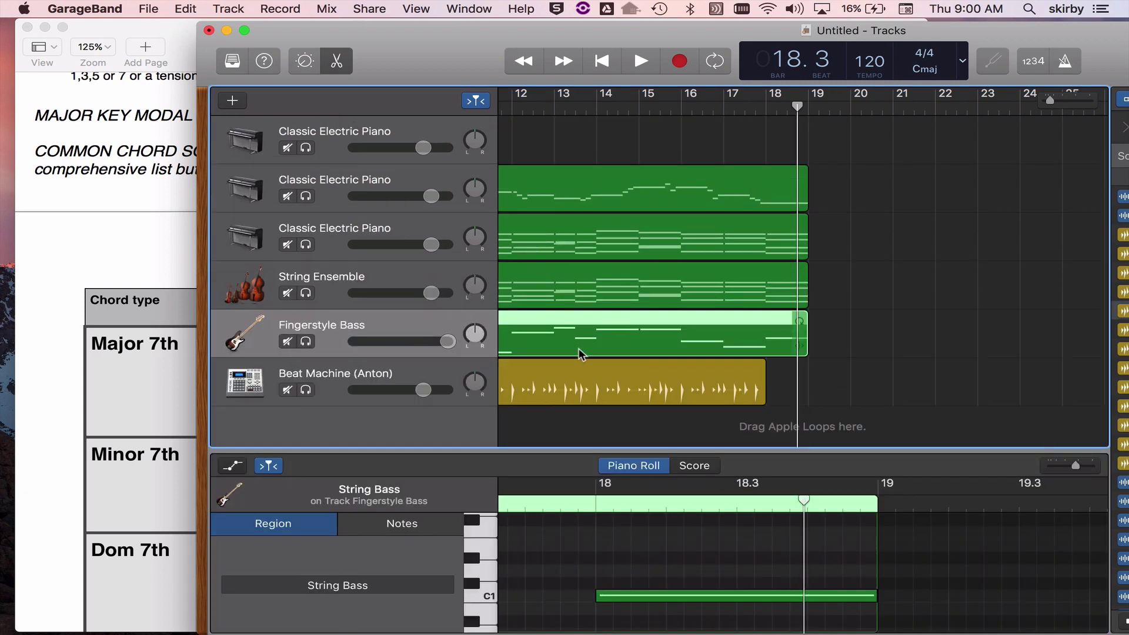